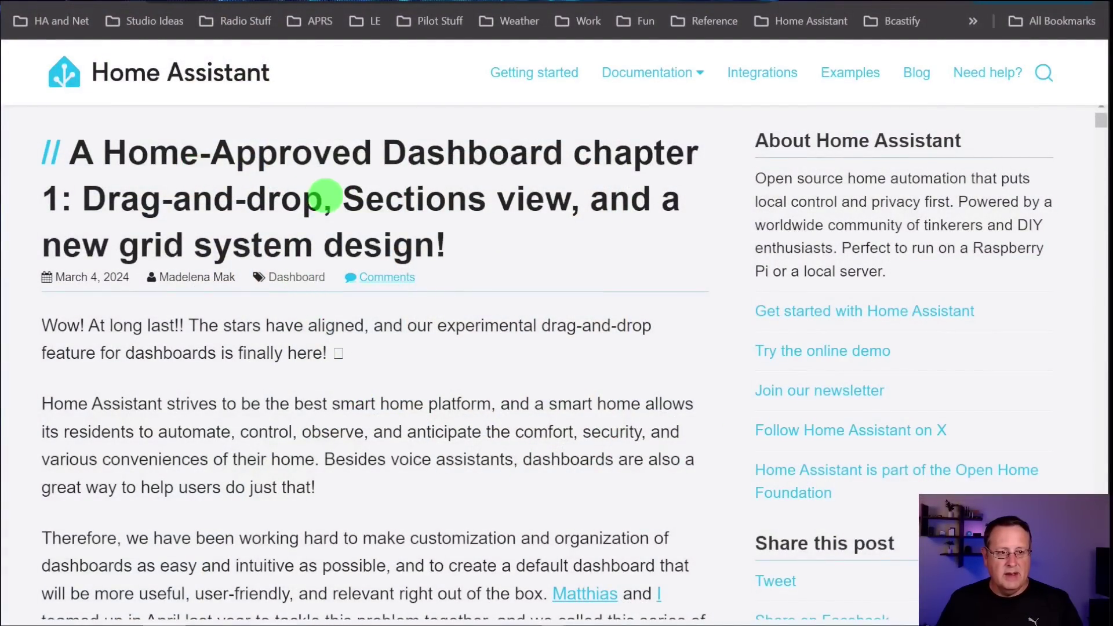
pyautogui.scroll(-10, 565, 313)
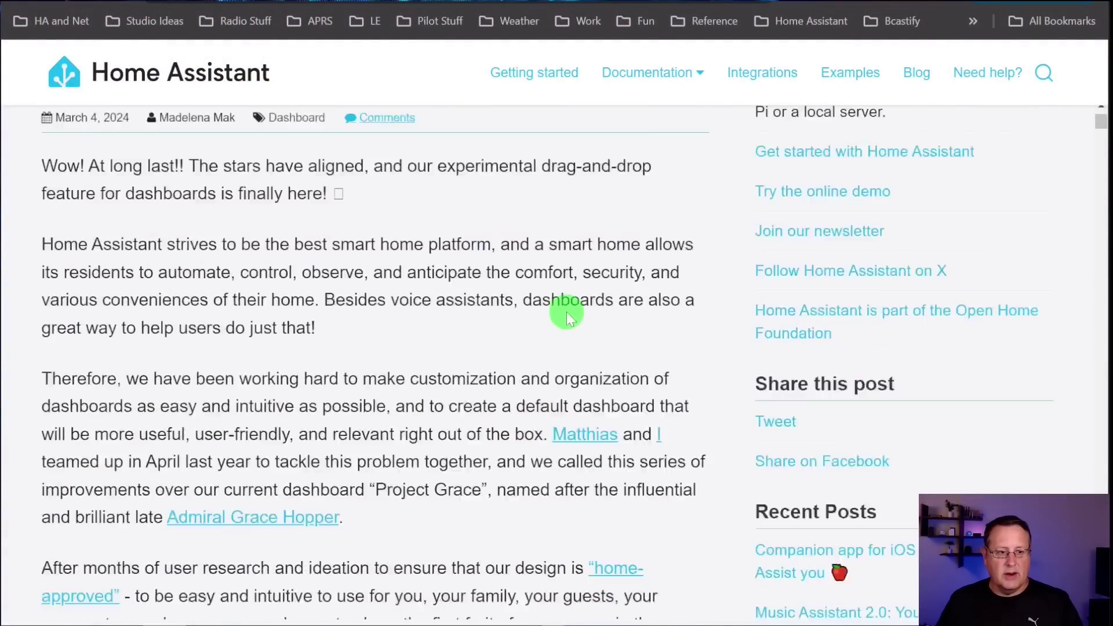
pyautogui.scroll(-9, 565, 313)
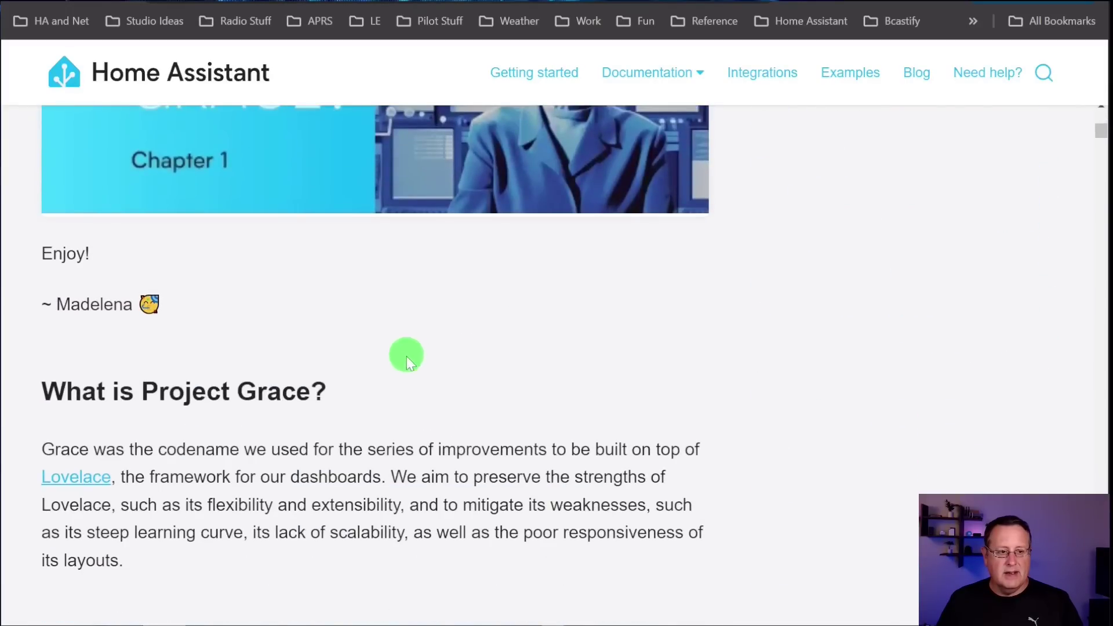
pyautogui.scroll(6, 371, 313)
pyautogui.scroll(10, 342, 272)
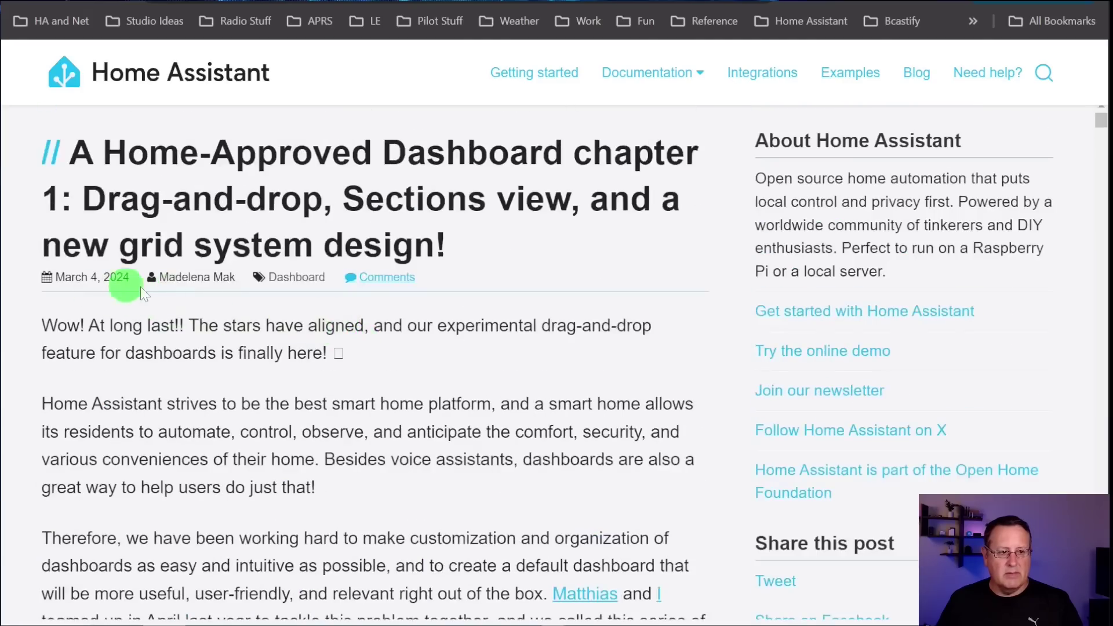
pyautogui.scroll(-10, 458, 389)
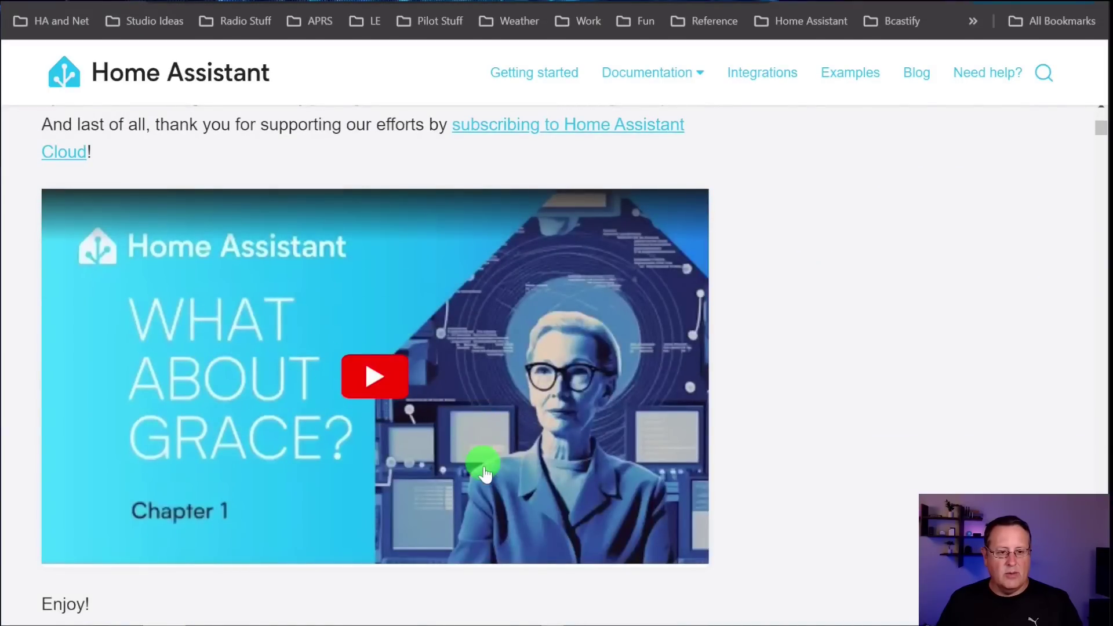
pyautogui.scroll(-3, 483, 470)
pyautogui.scroll(-3, 479, 470)
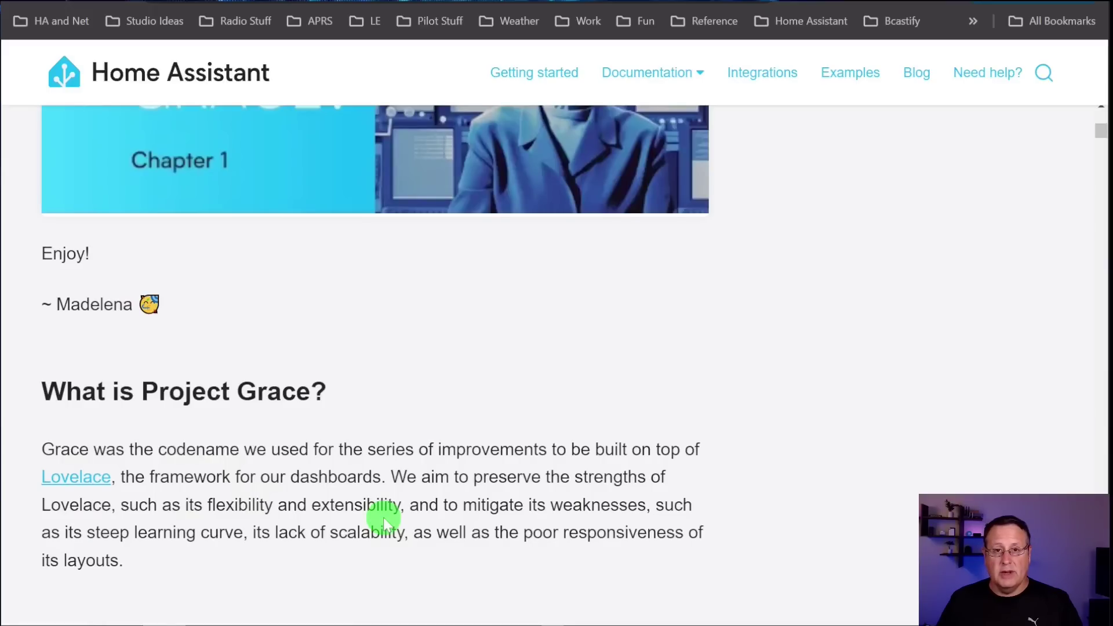
pyautogui.scroll(-8, 350, 485)
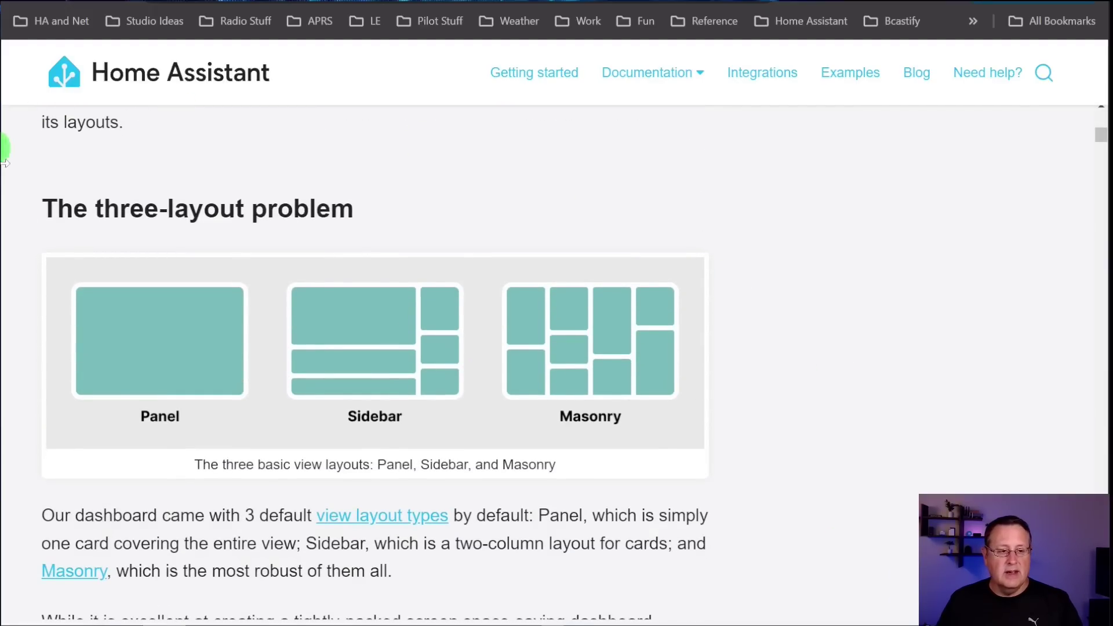
pyautogui.scroll(-2, 869, 489)
pyautogui.scroll(-15, 872, 490)
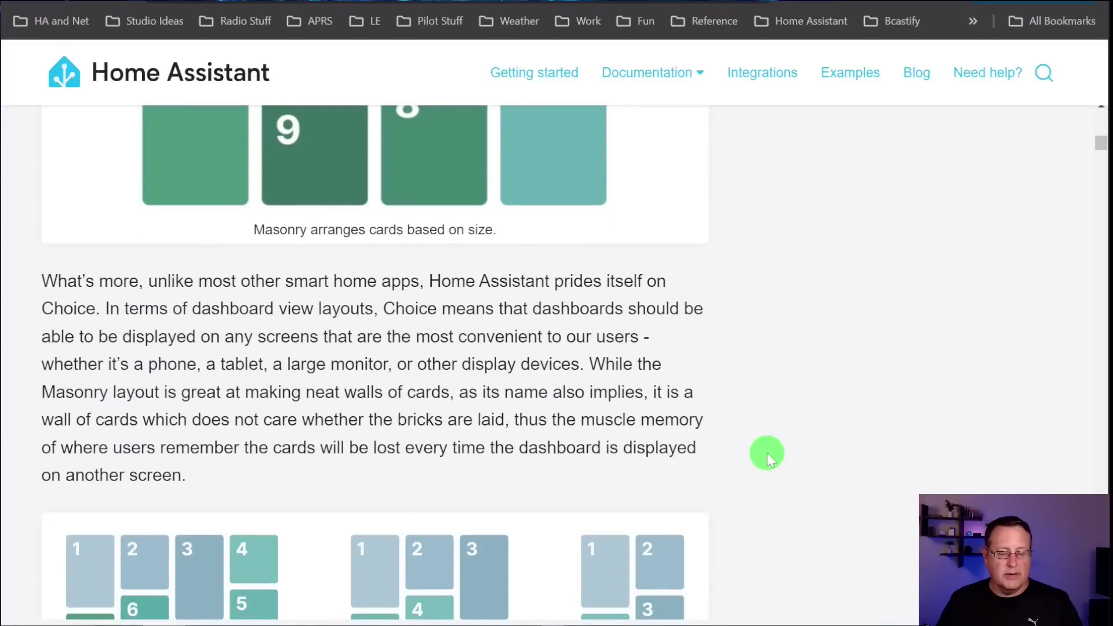
pyautogui.scroll(-10, 767, 453)
pyautogui.scroll(-8, 766, 453)
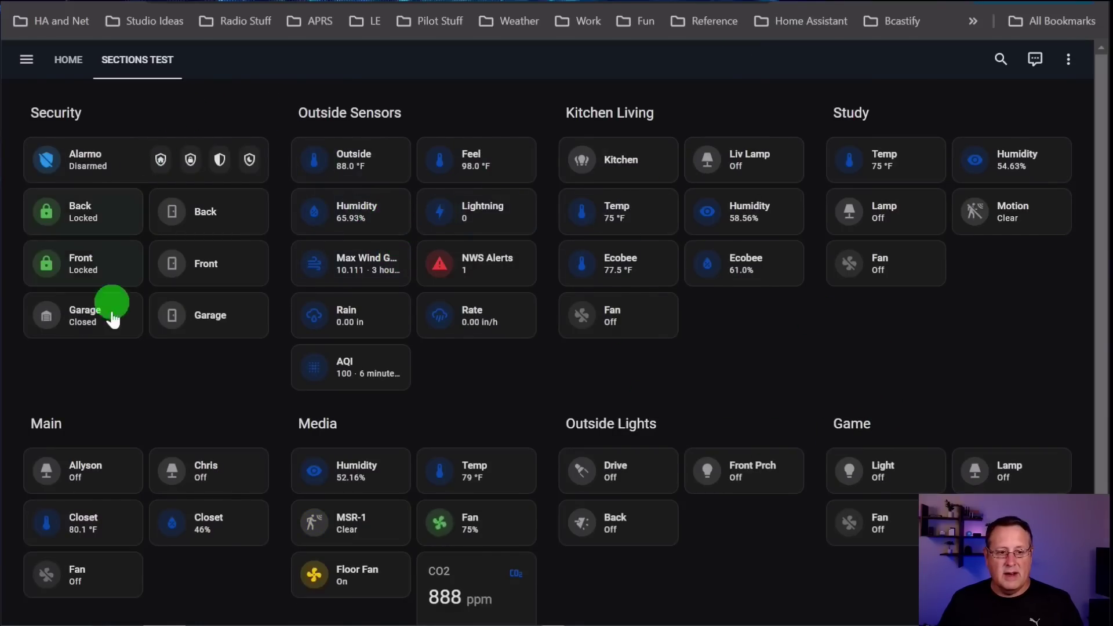
# - Scroll the Sections Test dashboard down to Controls and back up to Room Temps
pyautogui.scroll(-3, 566, 559)
pyautogui.scroll(3, 465, 525)
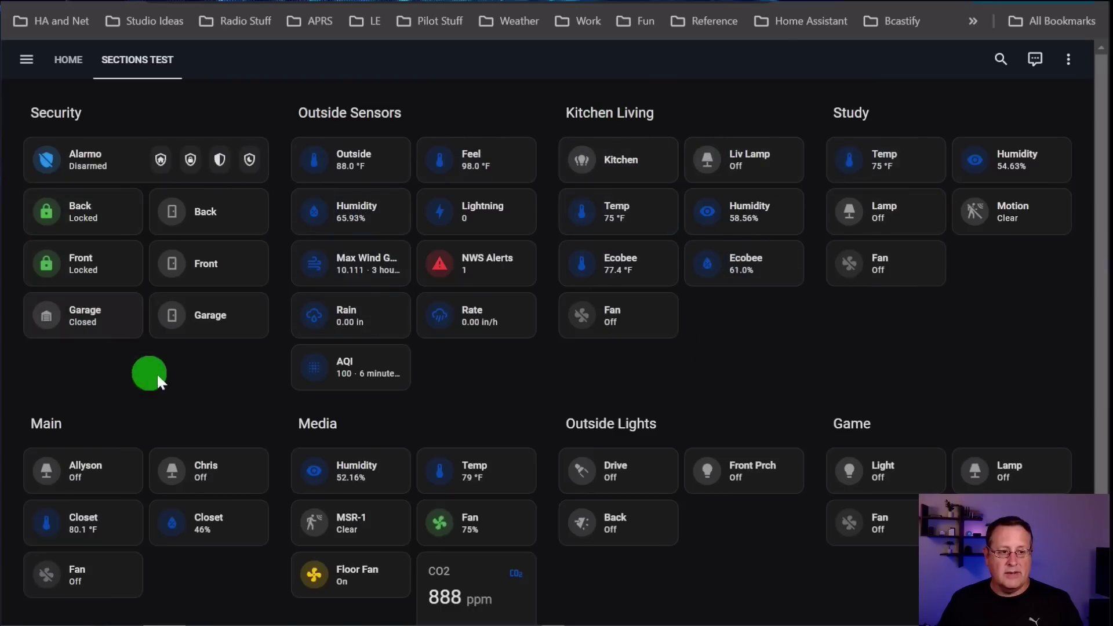
pyautogui.scroll(-3, 738, 390)
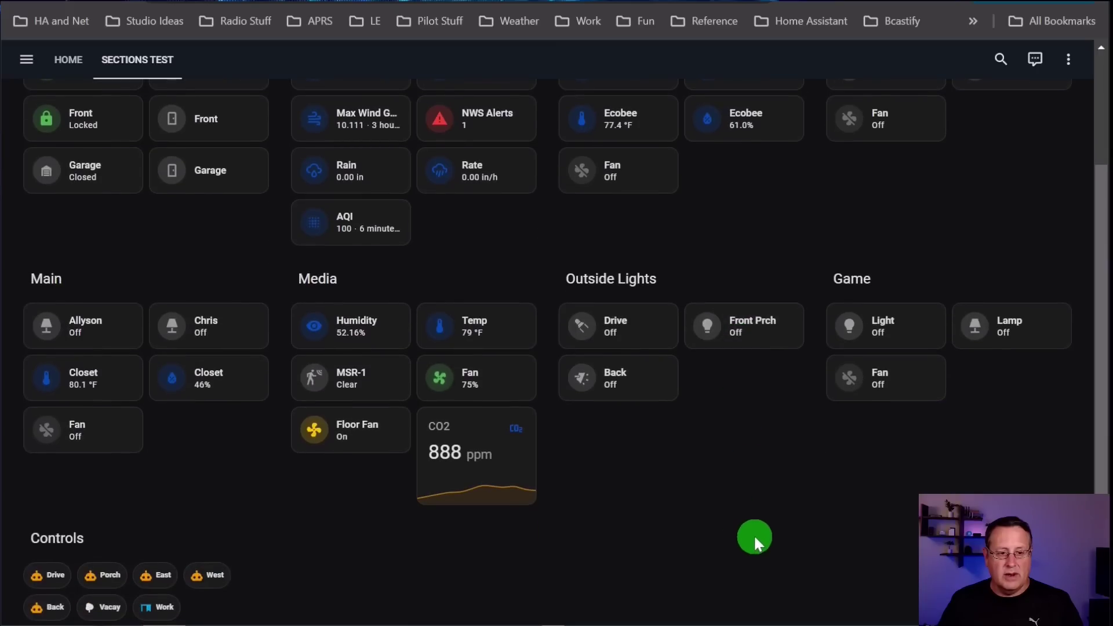
pyautogui.scroll(3, 754, 534)
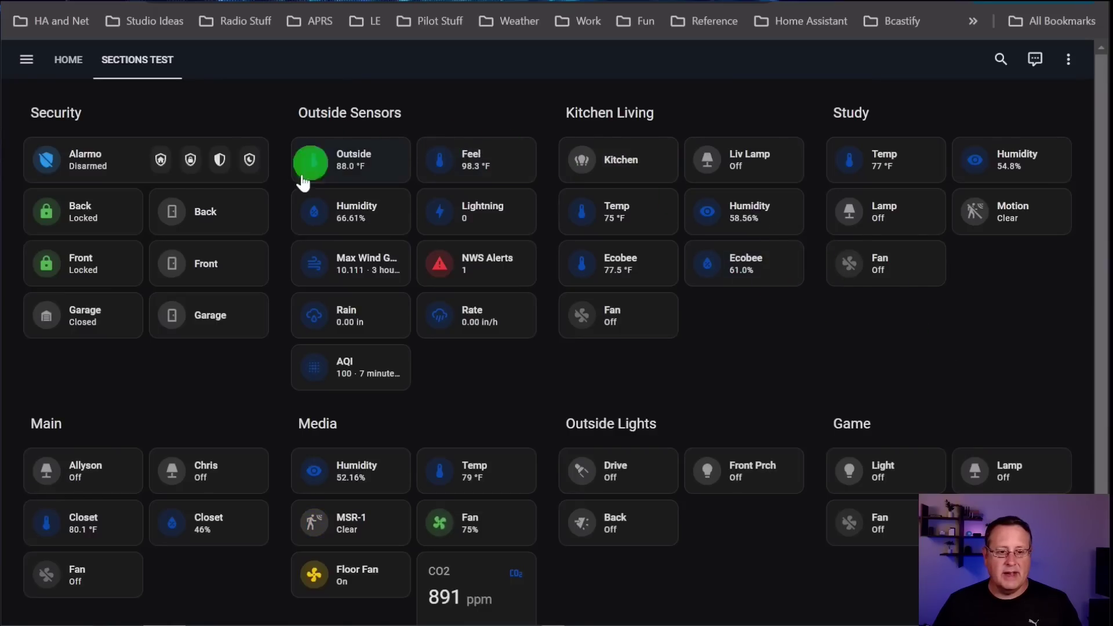
# - Scroll the Sections Test dashboard up and down through its Controls section
pyautogui.scroll(-3, 753, 406)
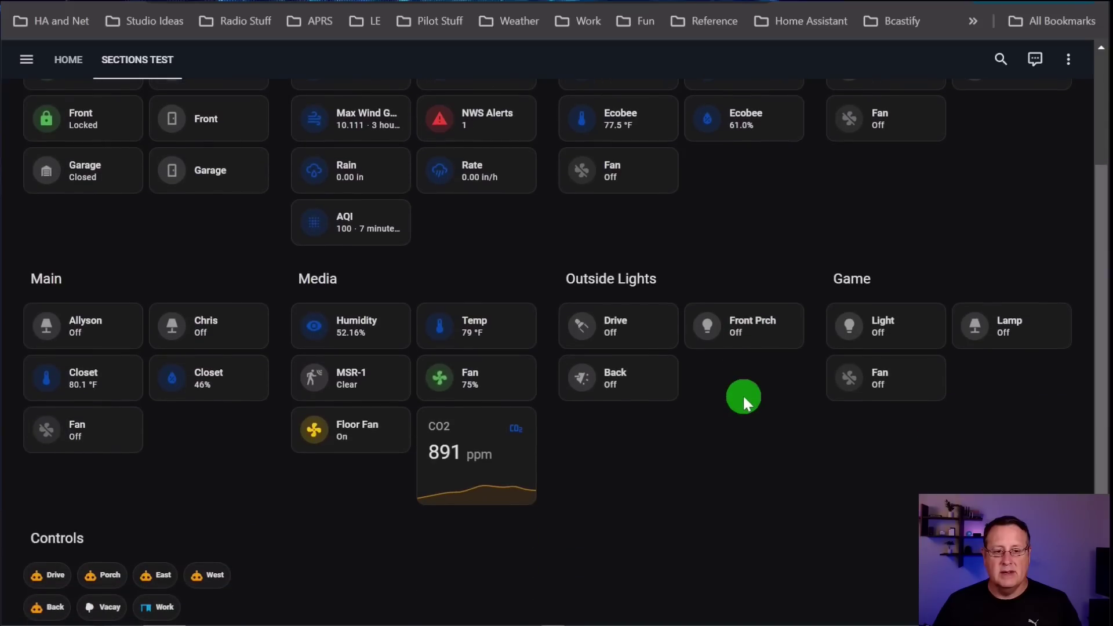
pyautogui.scroll(3, 775, 507)
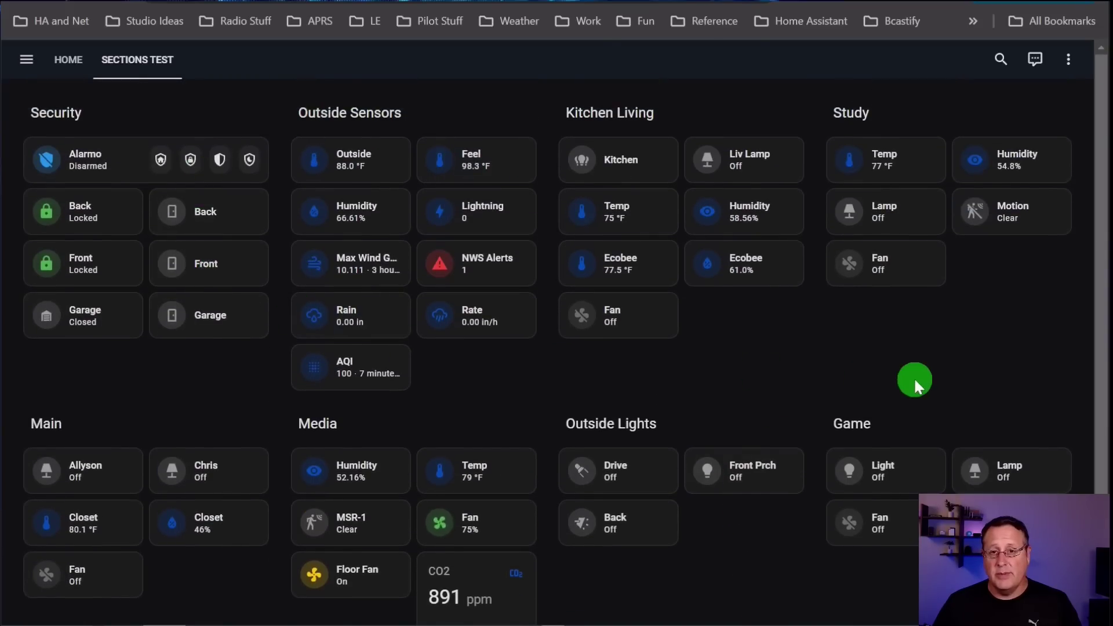
pyautogui.scroll(-3, 847, 394)
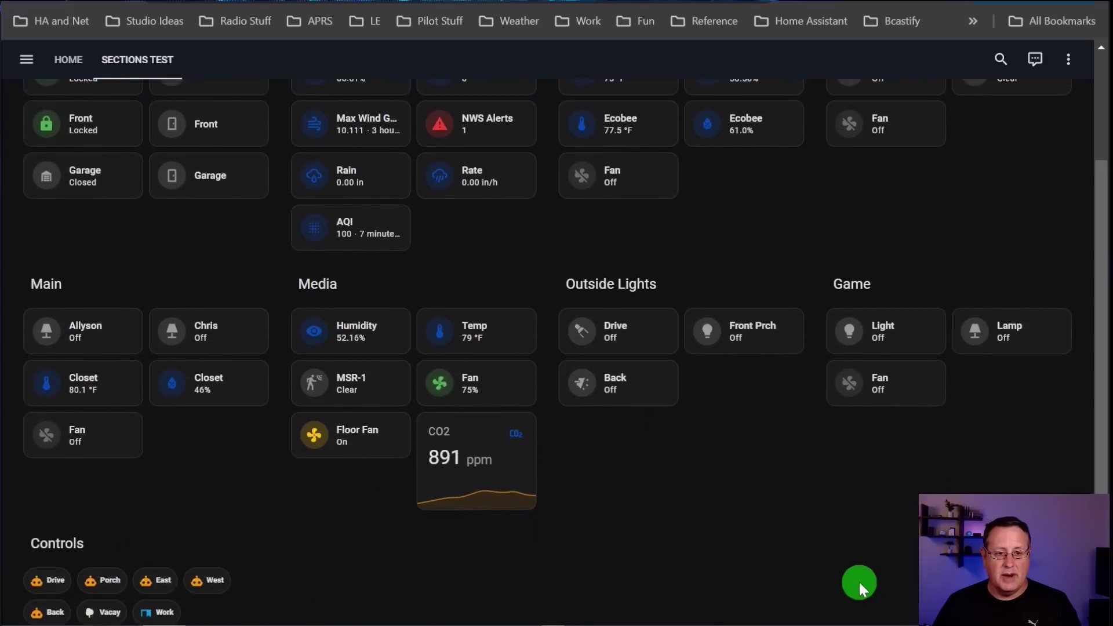
pyautogui.scroll(3, 859, 581)
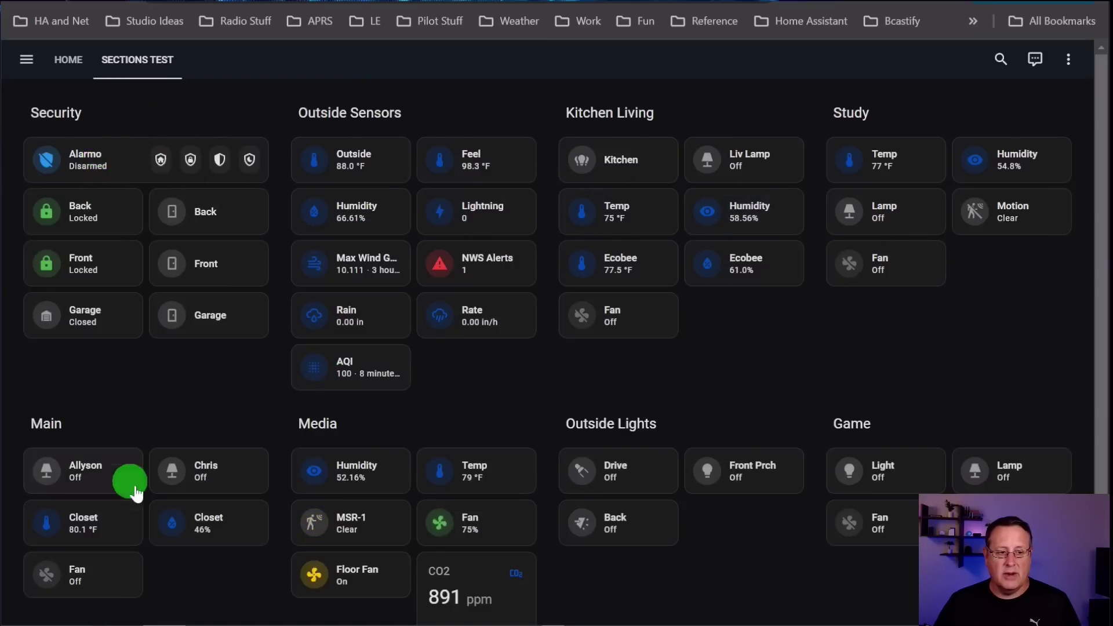
pyautogui.scroll(-3, 809, 572)
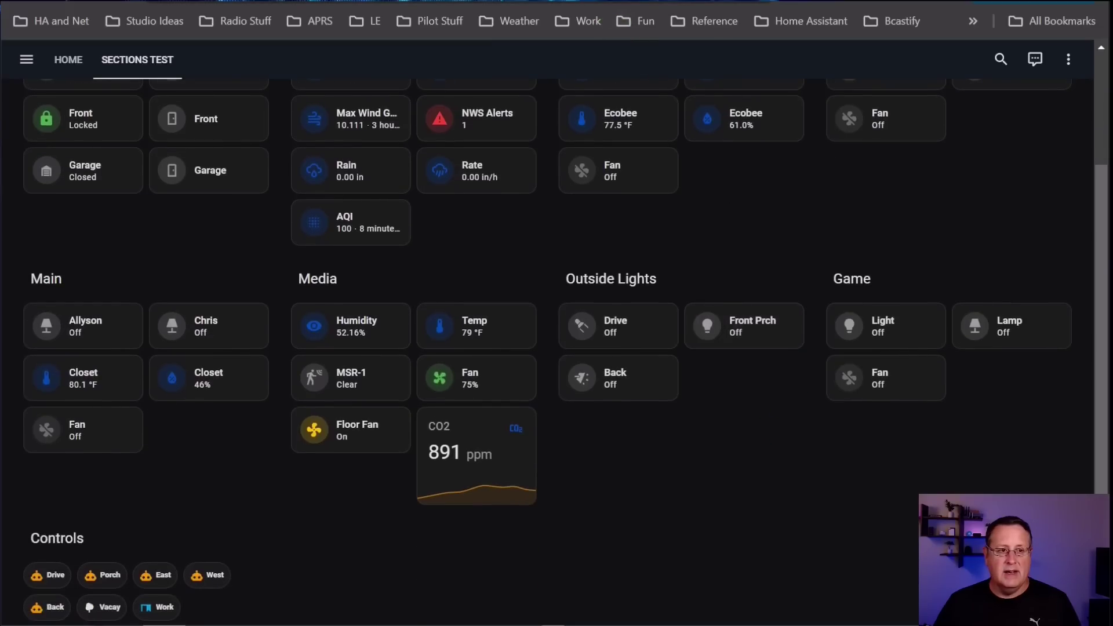
# - Switch to the Sections blog post and scroll to its card-arrangement comparison chart
pyautogui.hotkey('ctrl', 'Tab')
pyautogui.scroll(15, 483, 397)
pyautogui.scroll(20, 482, 396)
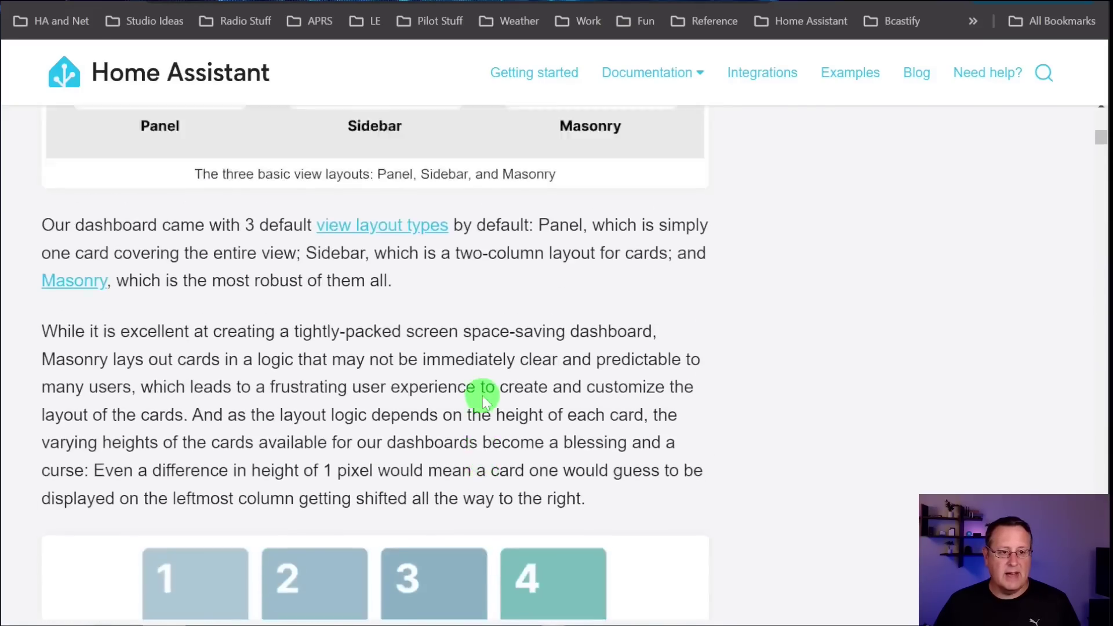
pyautogui.scroll(-15, 482, 395)
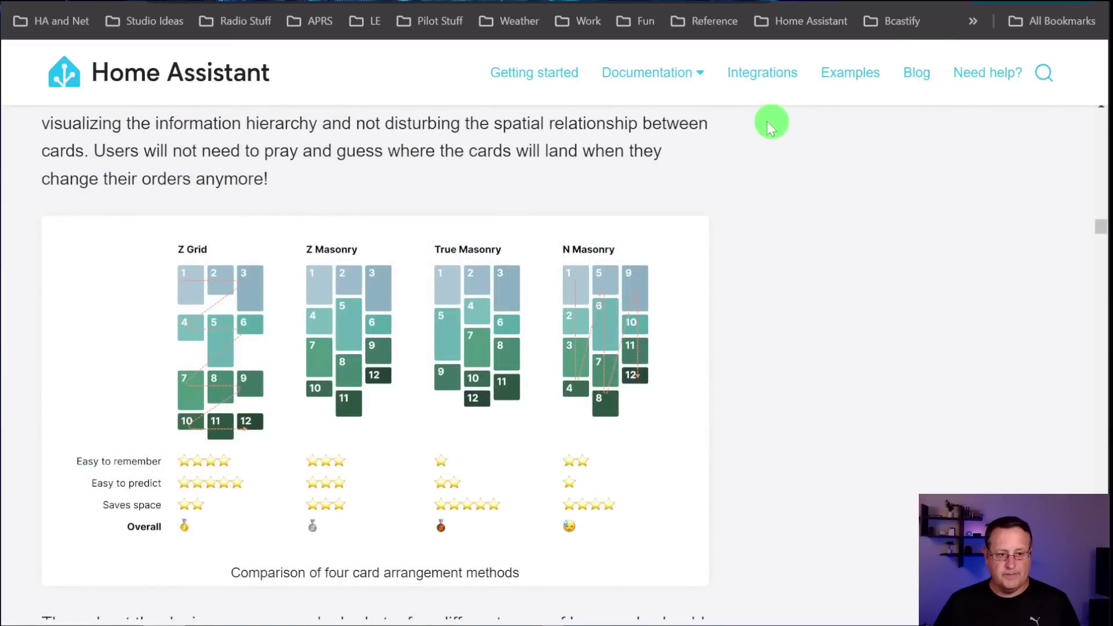
# - Go back to the Sections Test dashboard tab
pyautogui.hotkey('ctrl', 'Tab')
pyautogui.click(857, 488)
pyautogui.scroll(3, 848, 510)
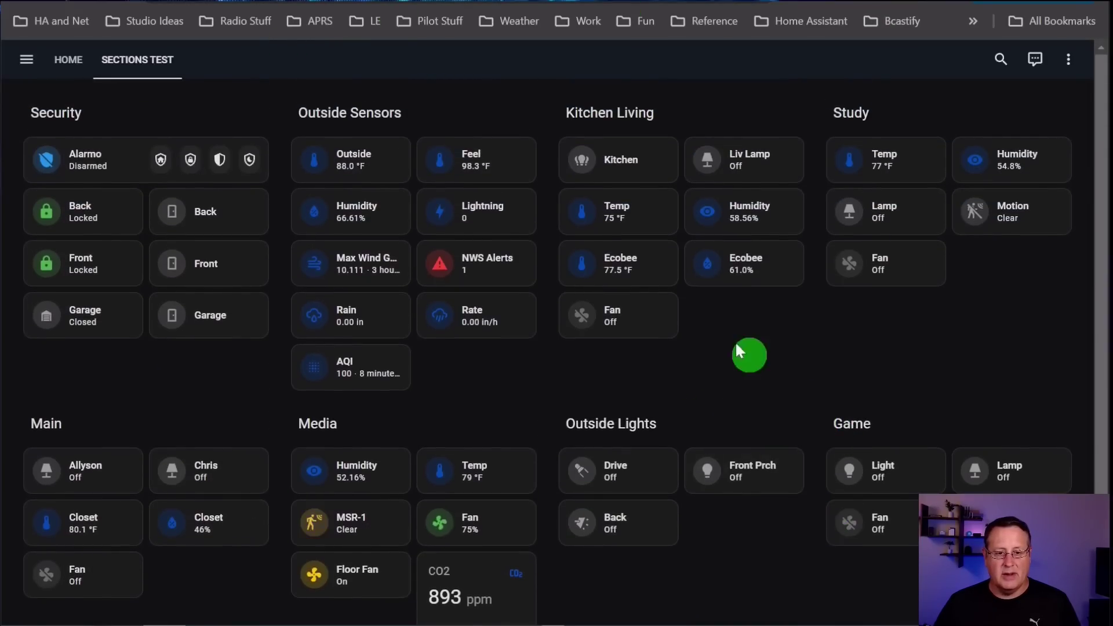
# - Preview the Sections Test dashboard in the Mobile view phone frame and scroll through it
pyautogui.click(867, 2)
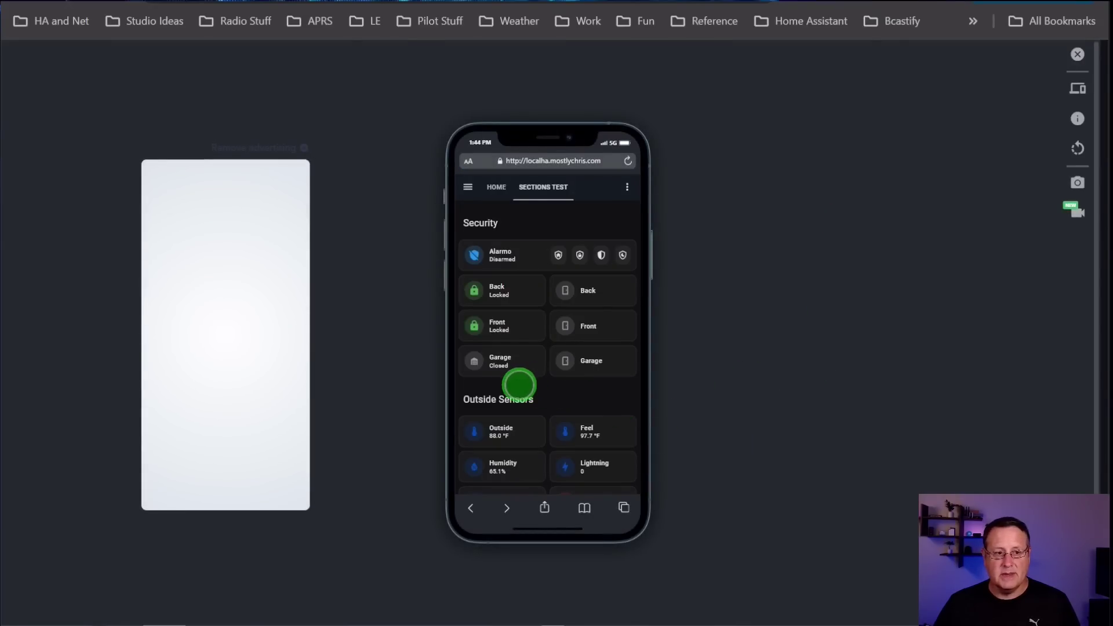
pyautogui.scroll(-5, 545, 258)
pyautogui.scroll(5, 571, 313)
pyautogui.scroll(-10, 576, 310)
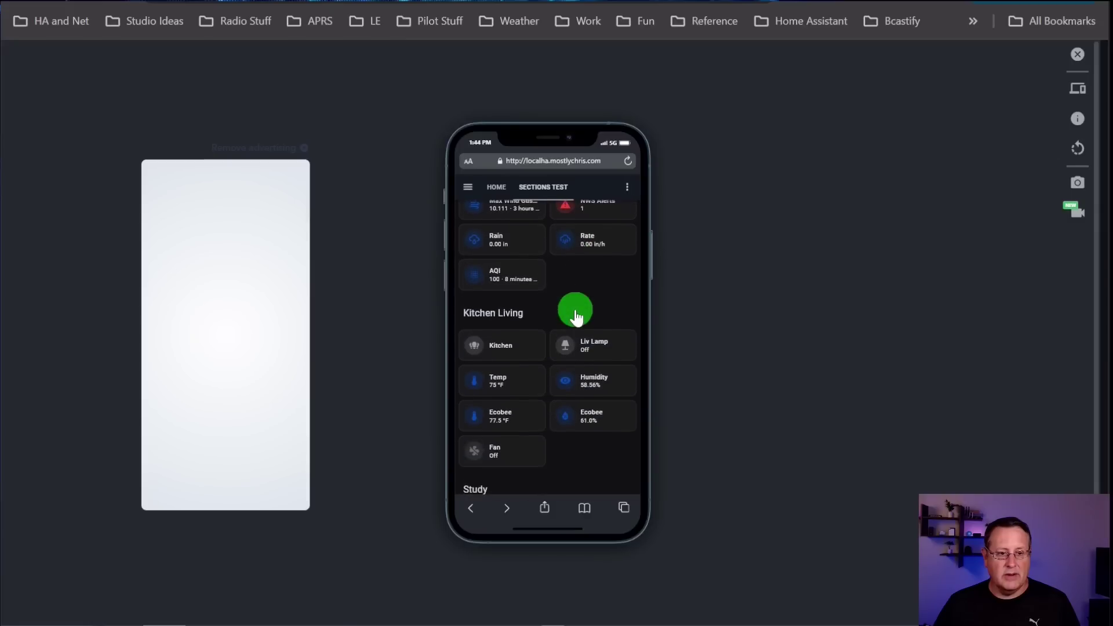
pyautogui.scroll(-10, 576, 313)
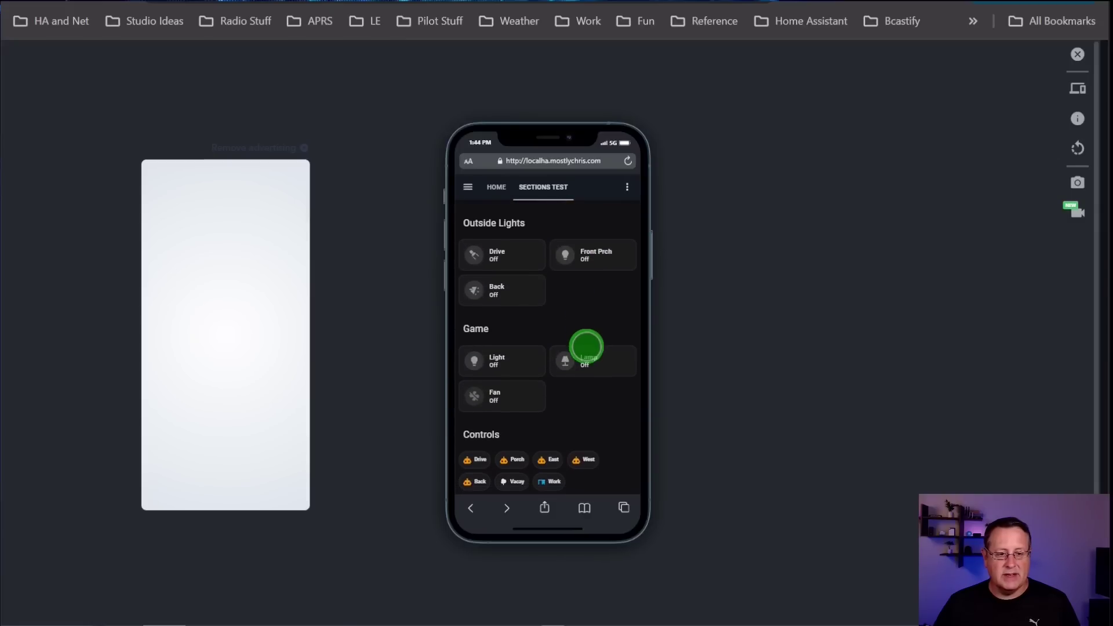
pyautogui.scroll(15, 569, 465)
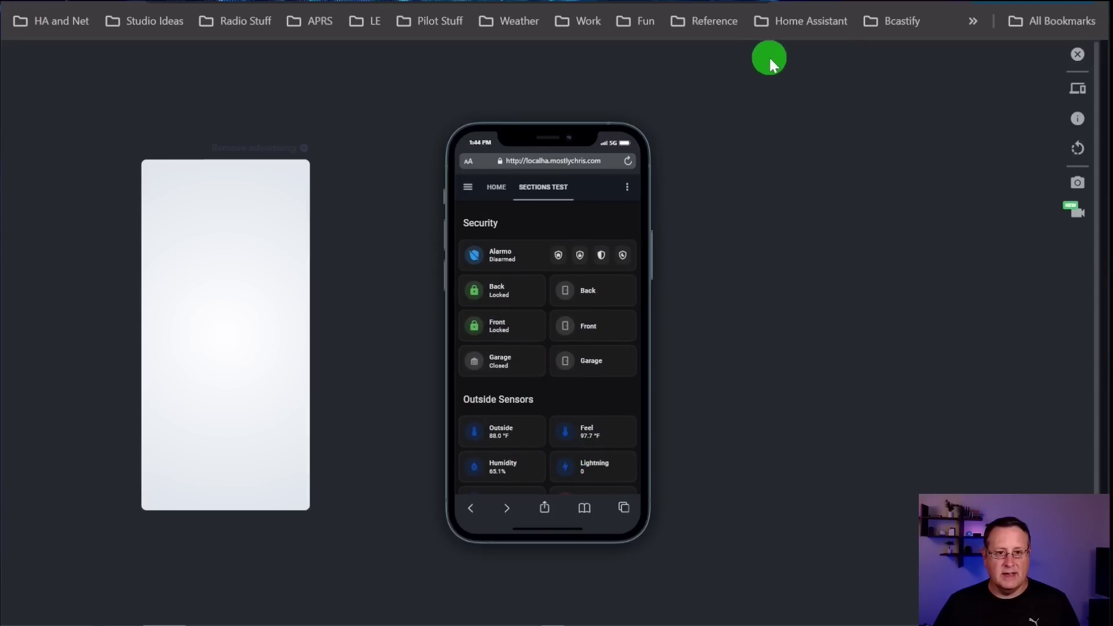
pyautogui.scroll(-10, 573, 347)
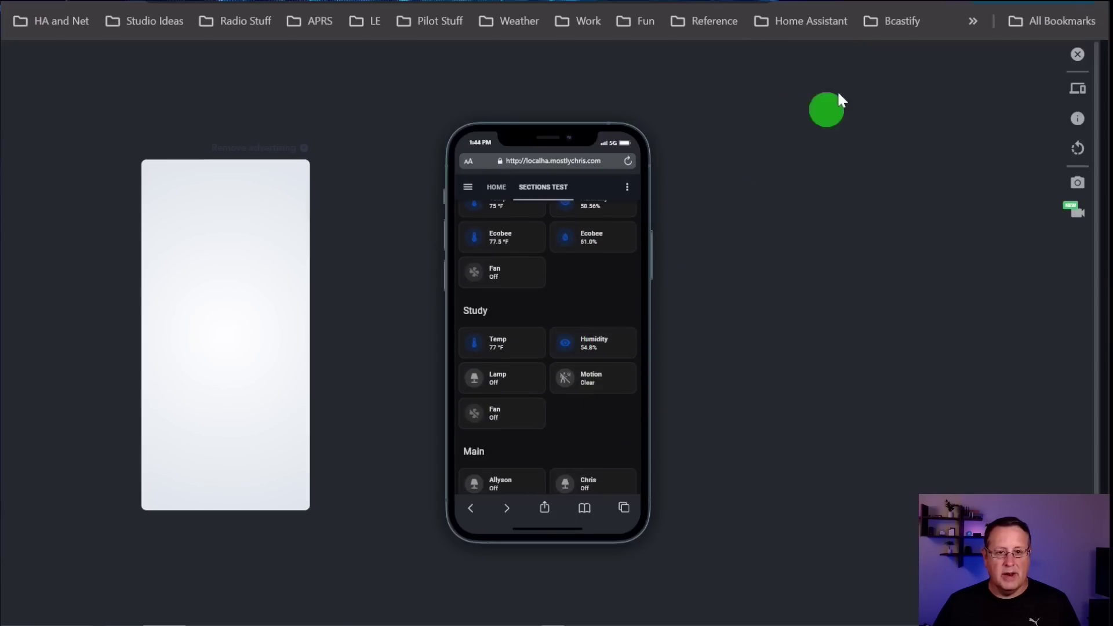
# - Close the phone preview so the dashboard returns to full desktop width
pyautogui.click(866, 2)
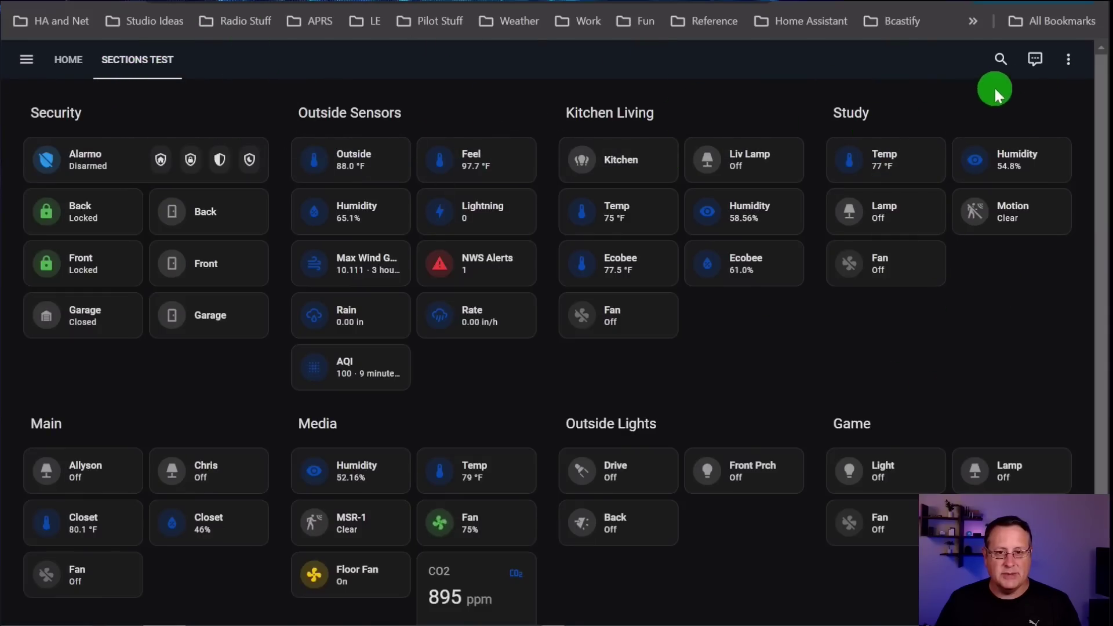
# - Edit the dashboard and add a Sections (experimental) view with max 5 columns
pyautogui.click(1068, 59)
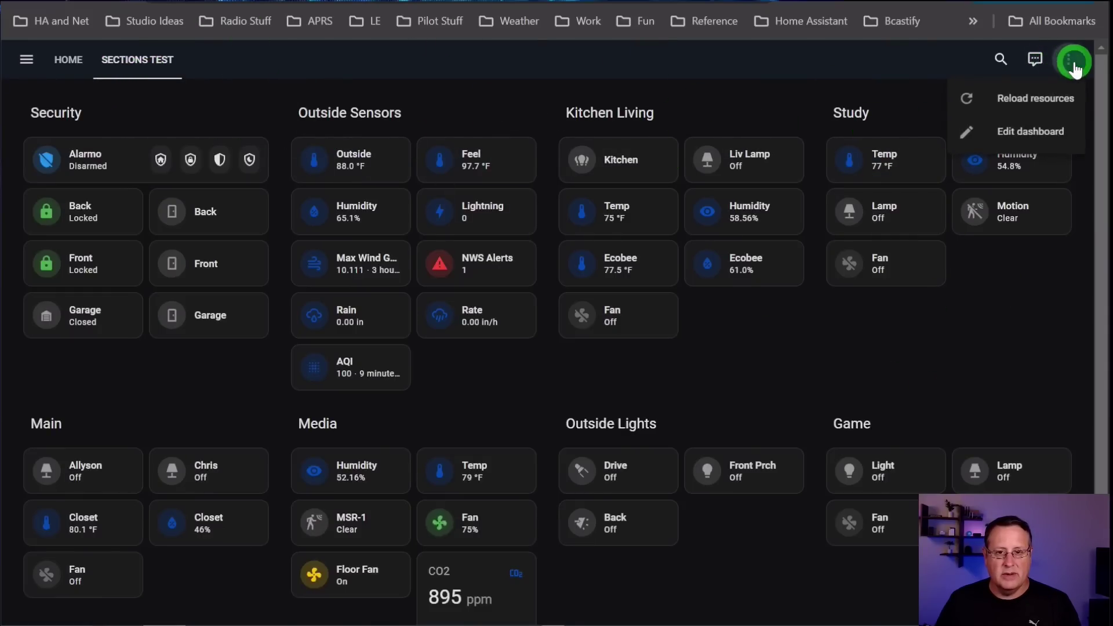
pyautogui.click(1068, 139)
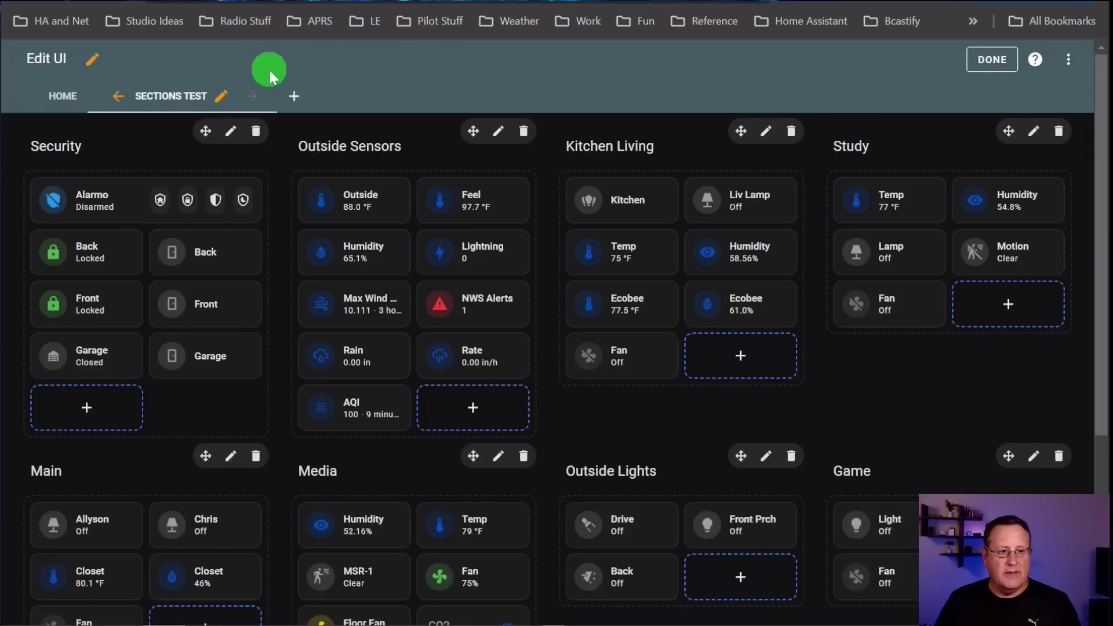
pyautogui.click(293, 97)
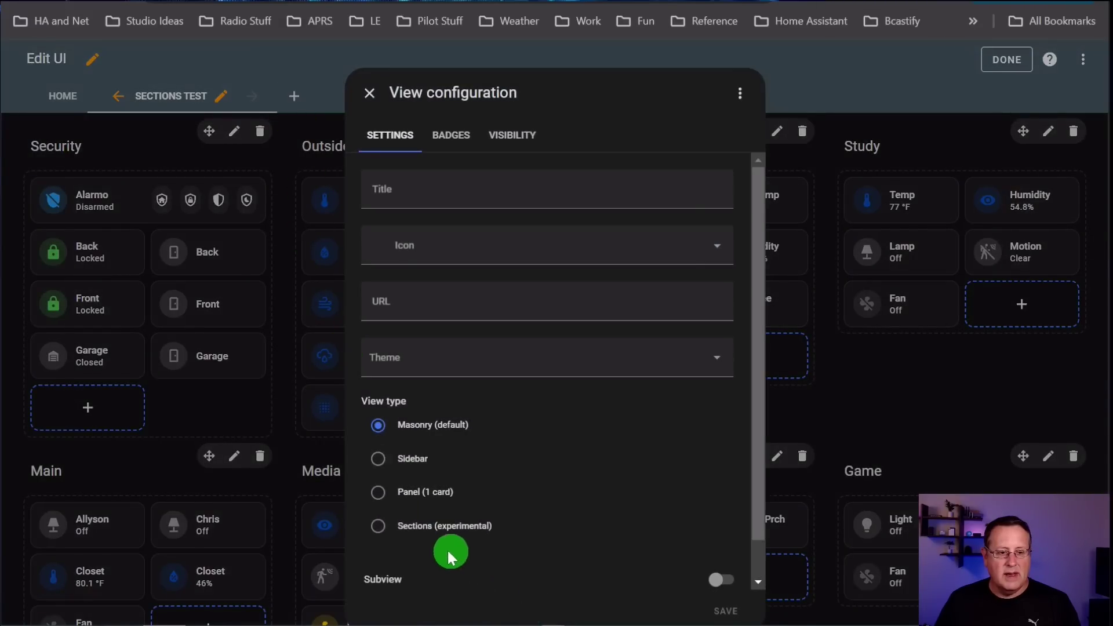
pyautogui.click(377, 531)
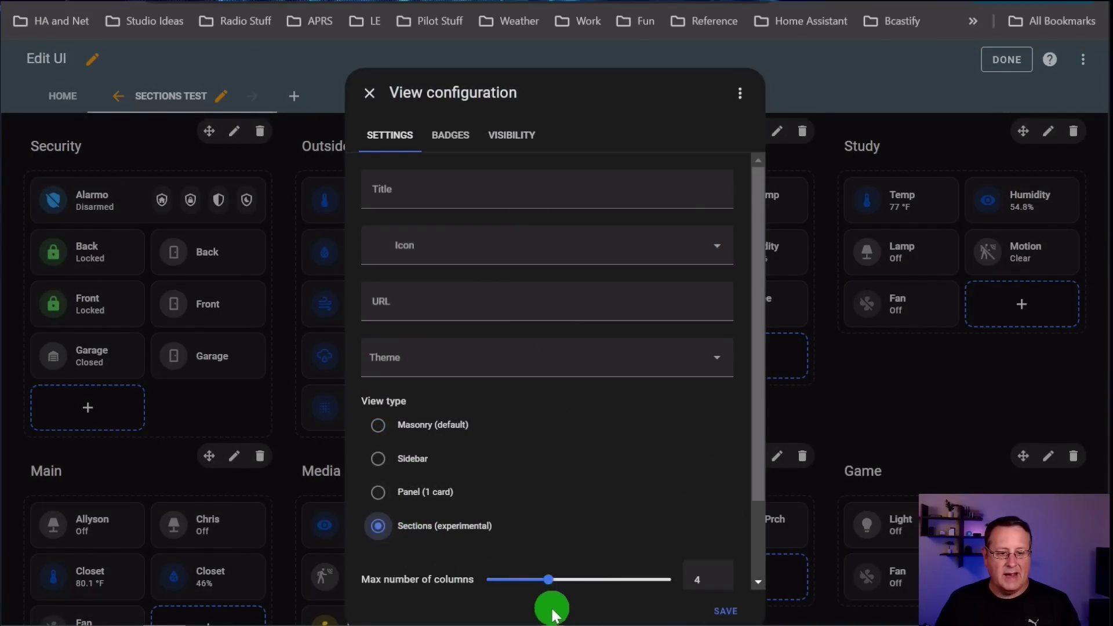
pyautogui.moveTo(547, 581)
pyautogui.moveTo(547, 582); pyautogui.dragTo(574, 589)
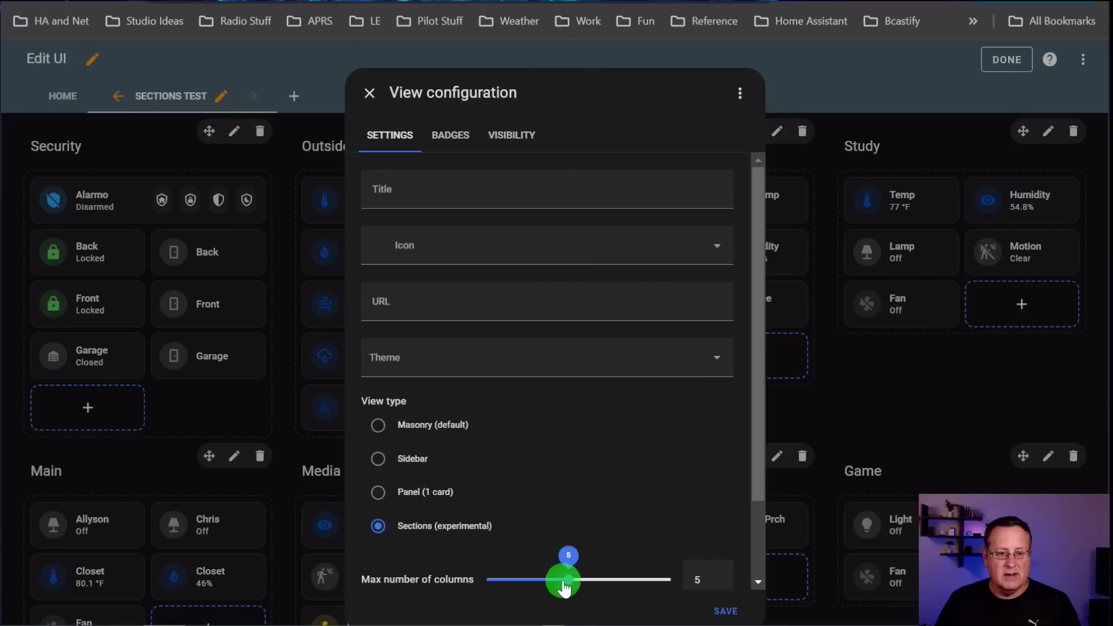
pyautogui.click(726, 613)
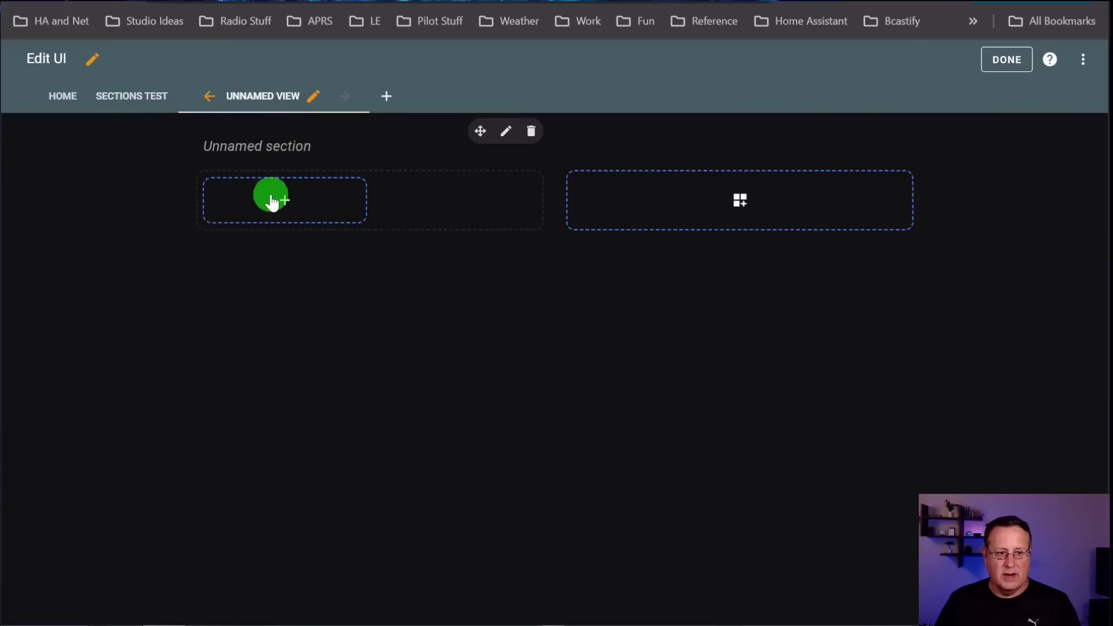
# - Add a Tile card to the empty section
pyautogui.click(303, 210)
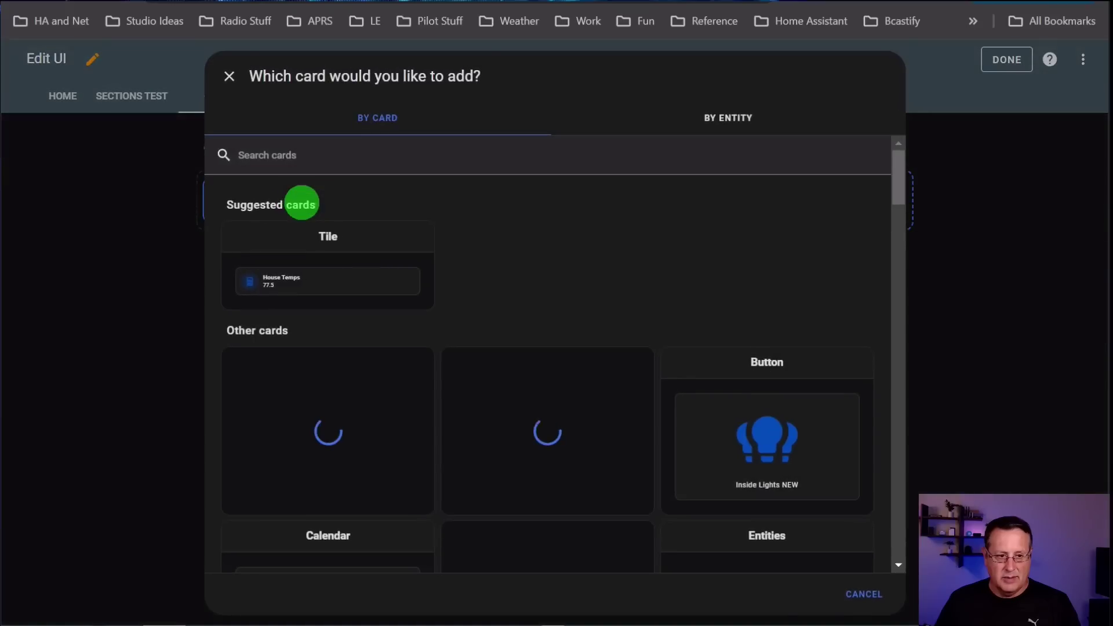
pyautogui.click(394, 158)
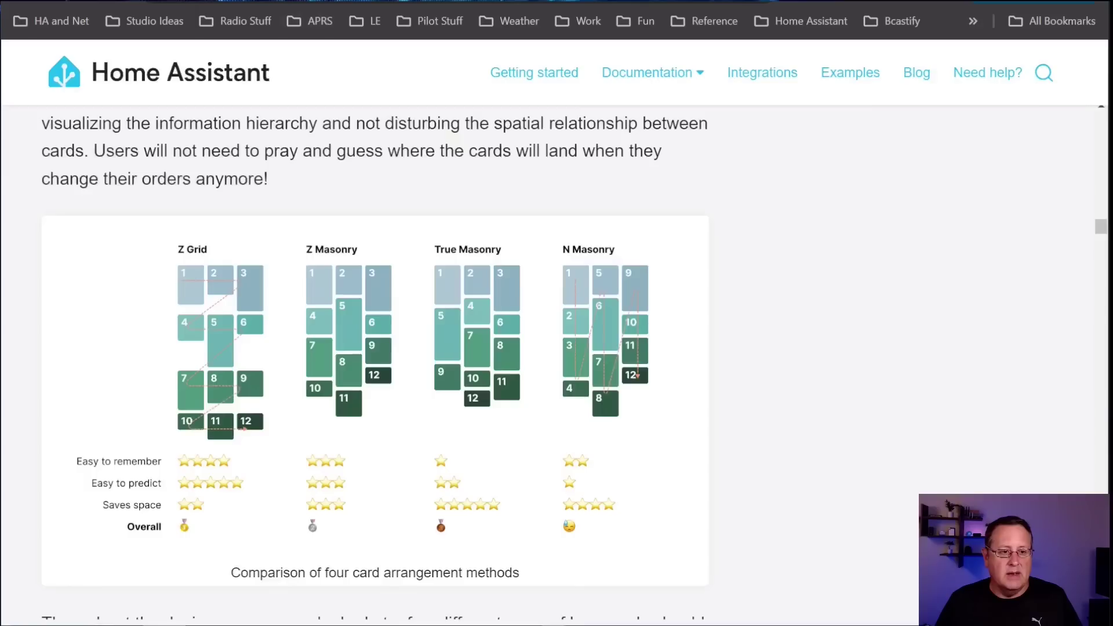
pyautogui.click(363, 300)
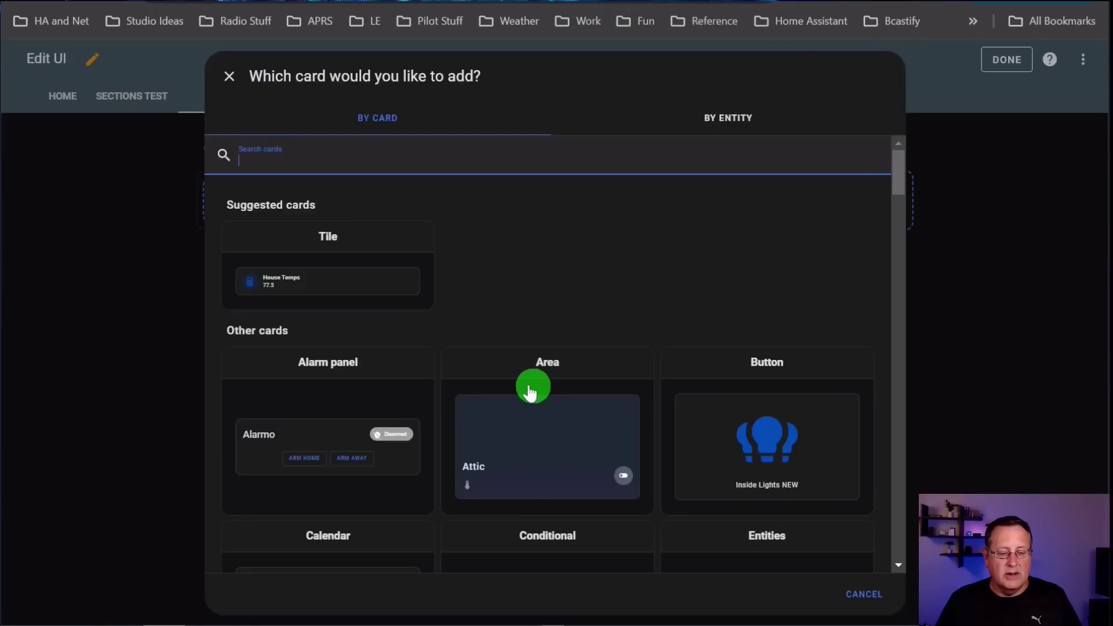
pyautogui.click(335, 288)
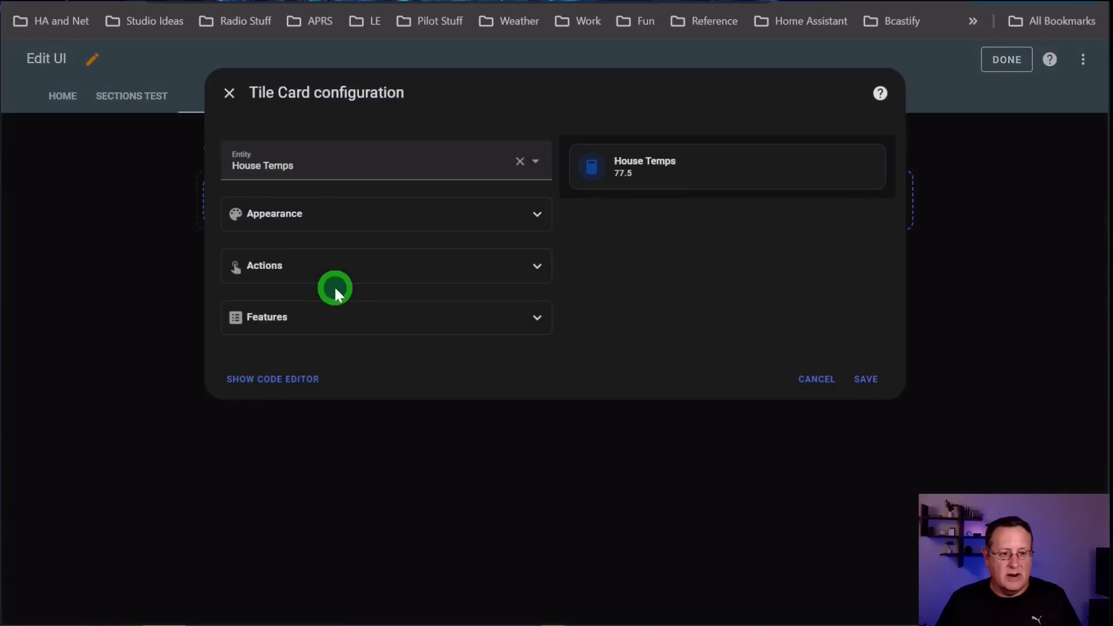
# - Set the tile's entity to the ST-00145240 Feels like sensor
pyautogui.moveTo(390, 169); pyautogui.dragTo(215, 149)
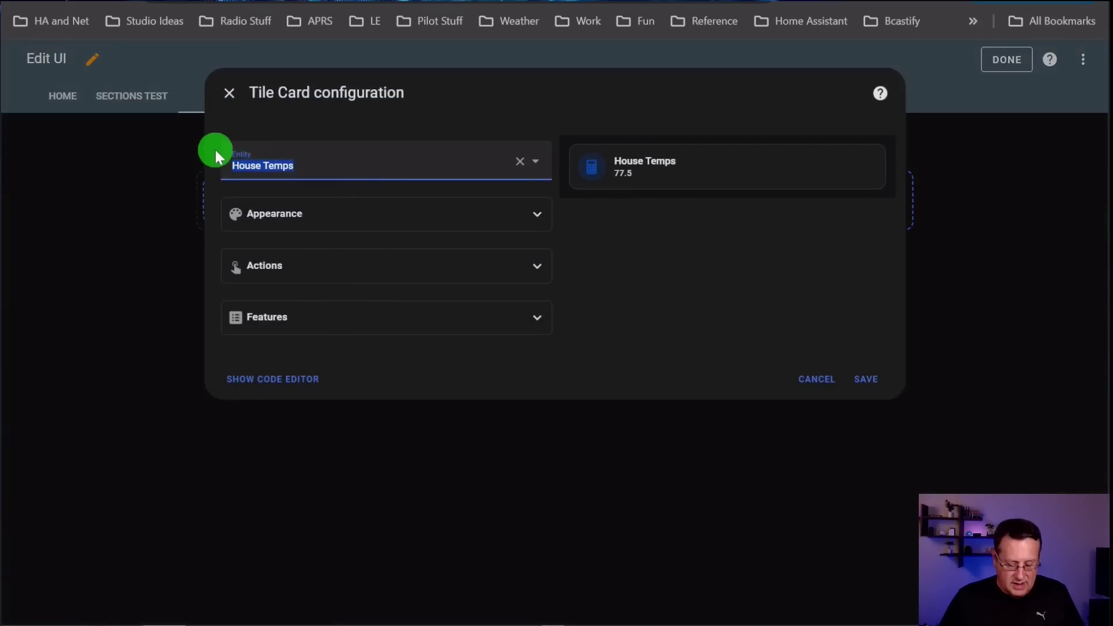
pyautogui.write('temp')
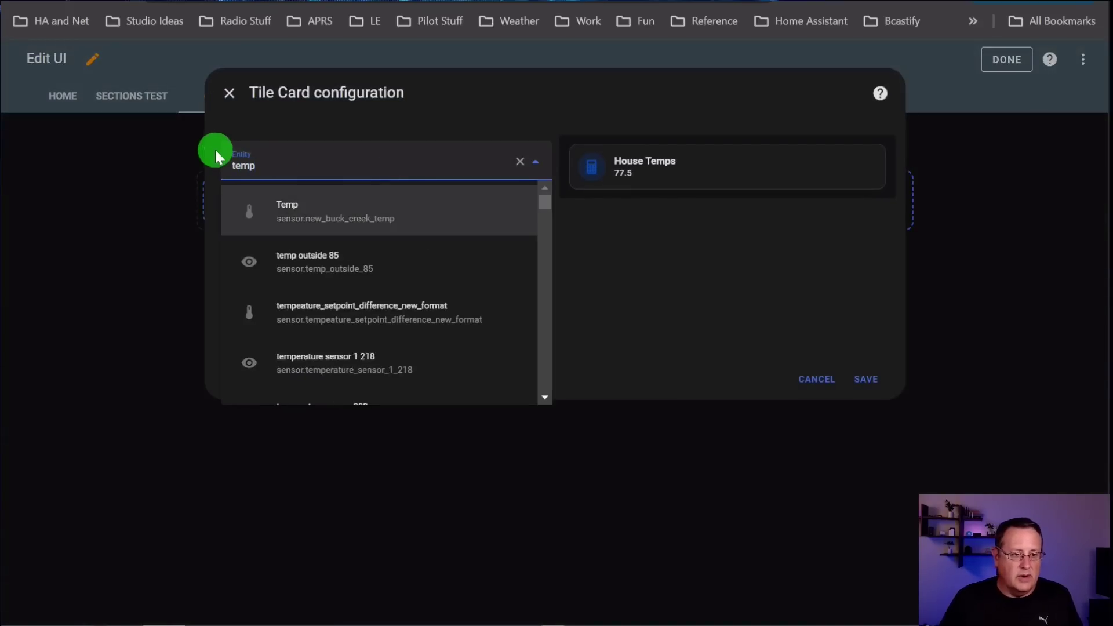
pyautogui.scroll(-3, 359, 301)
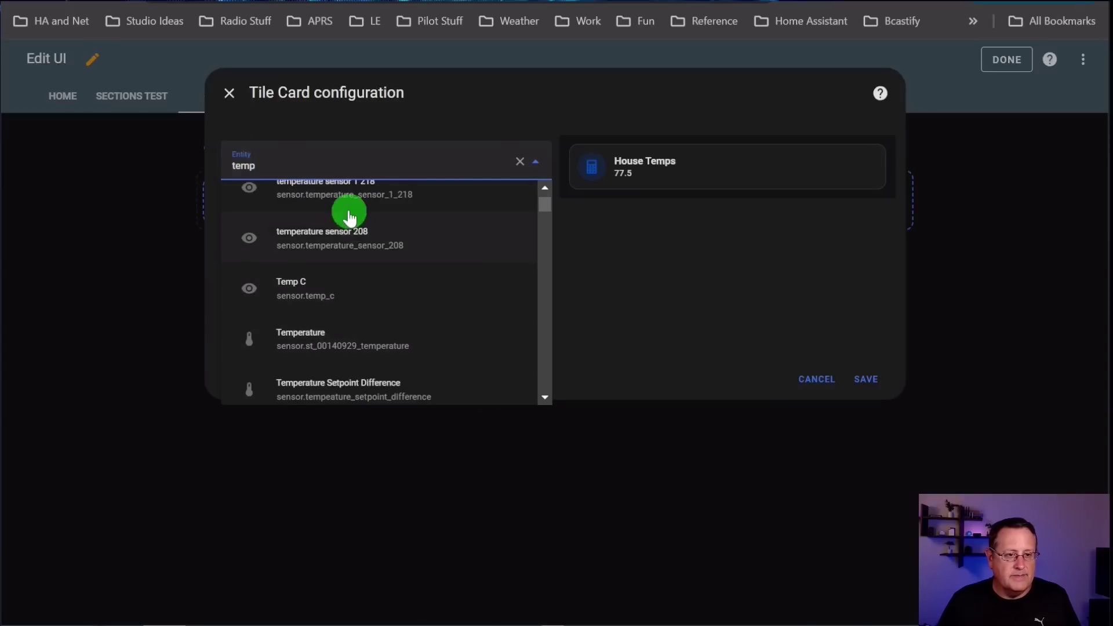
pyautogui.hotkey('ctrl', 'a')
pyautogui.write('st_0015')
pyautogui.scroll(-2, 410, 281)
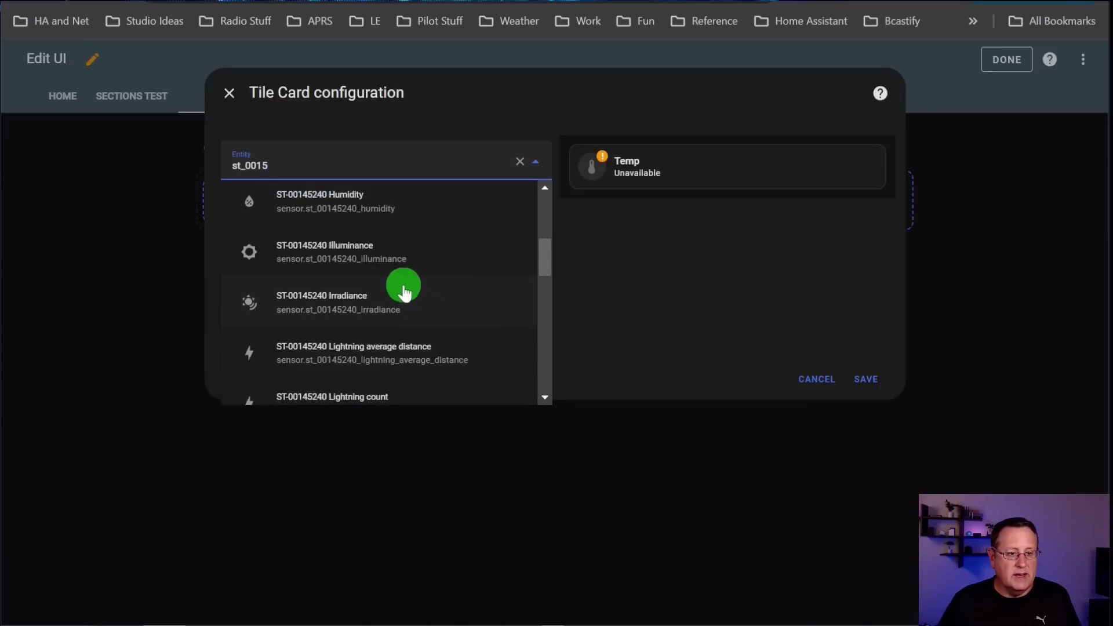
pyautogui.scroll(3, 404, 293)
pyautogui.click(348, 331)
# - Name the tile 'Feels Like' and save it
pyautogui.click(332, 224)
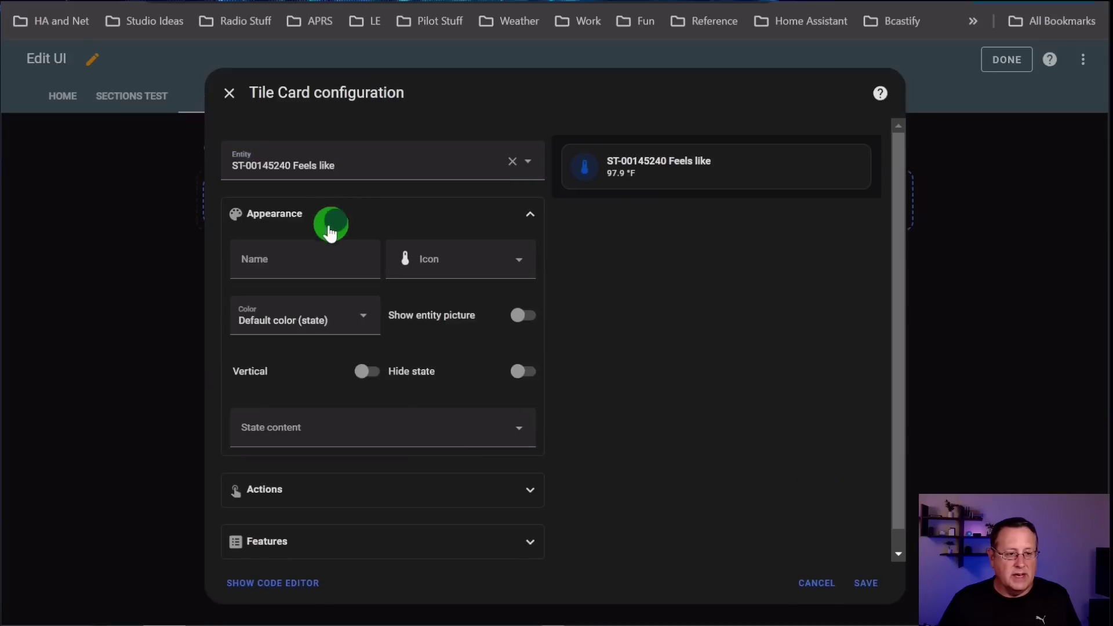
pyautogui.click(288, 256)
pyautogui.write('T')
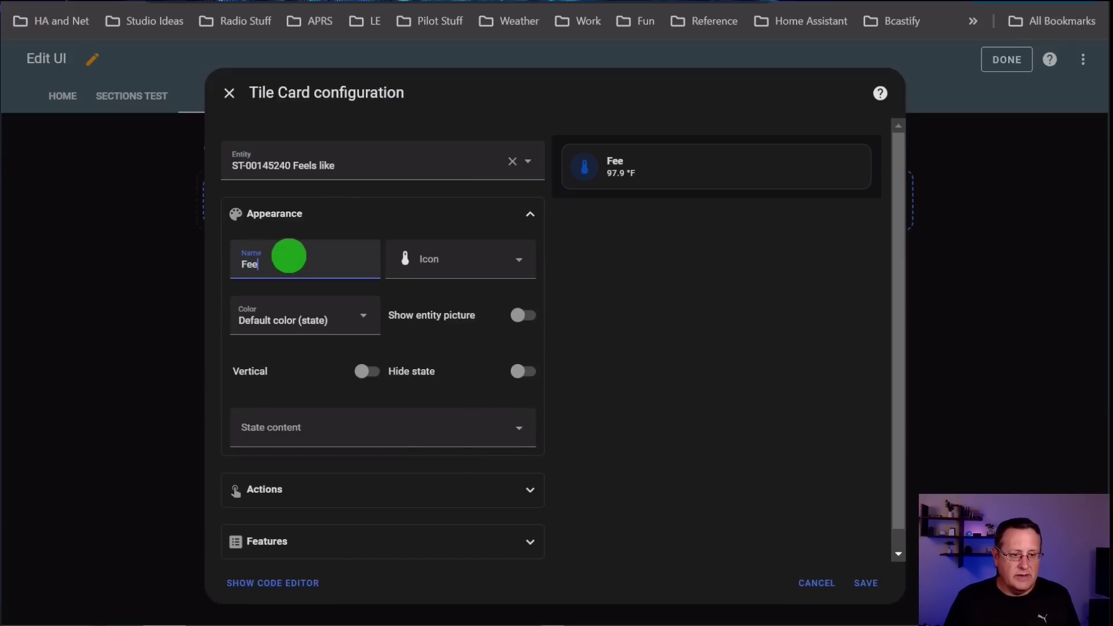
pyautogui.click(880, 584)
pyautogui.moveTo(272, 210)
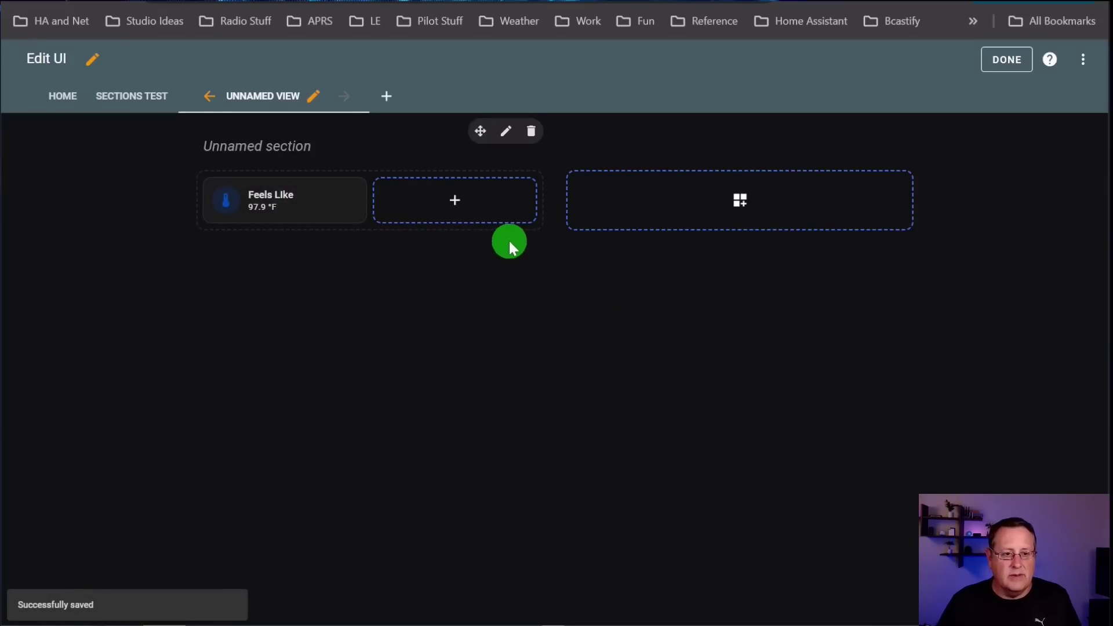
# - Add a Sensor card to the section after searching card types for 'sensor'
pyautogui.click(457, 206)
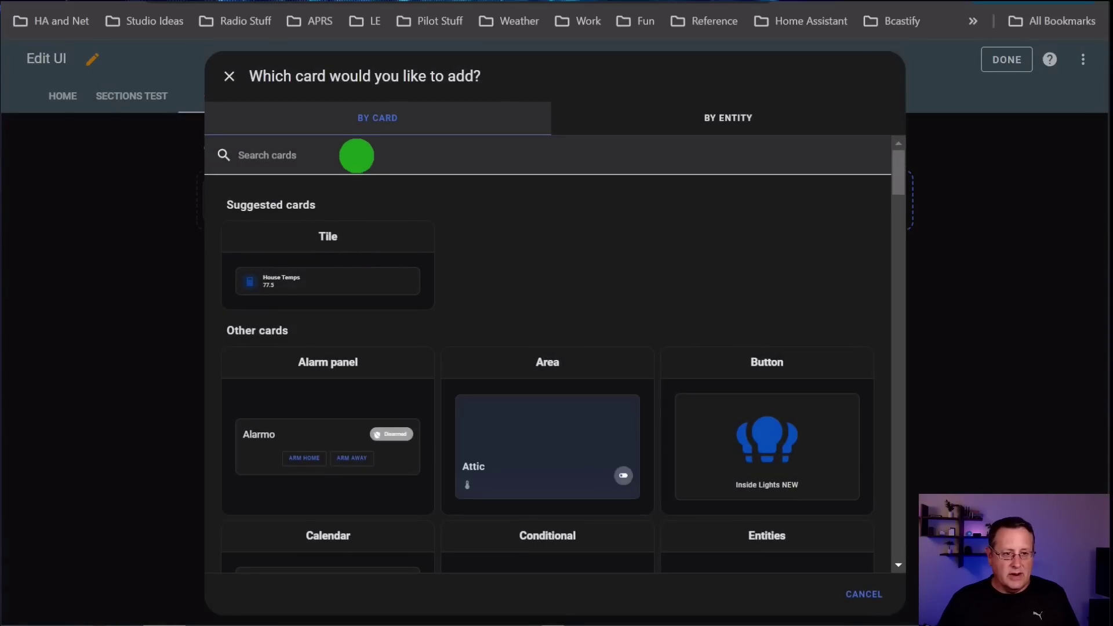
pyautogui.write('sensor')
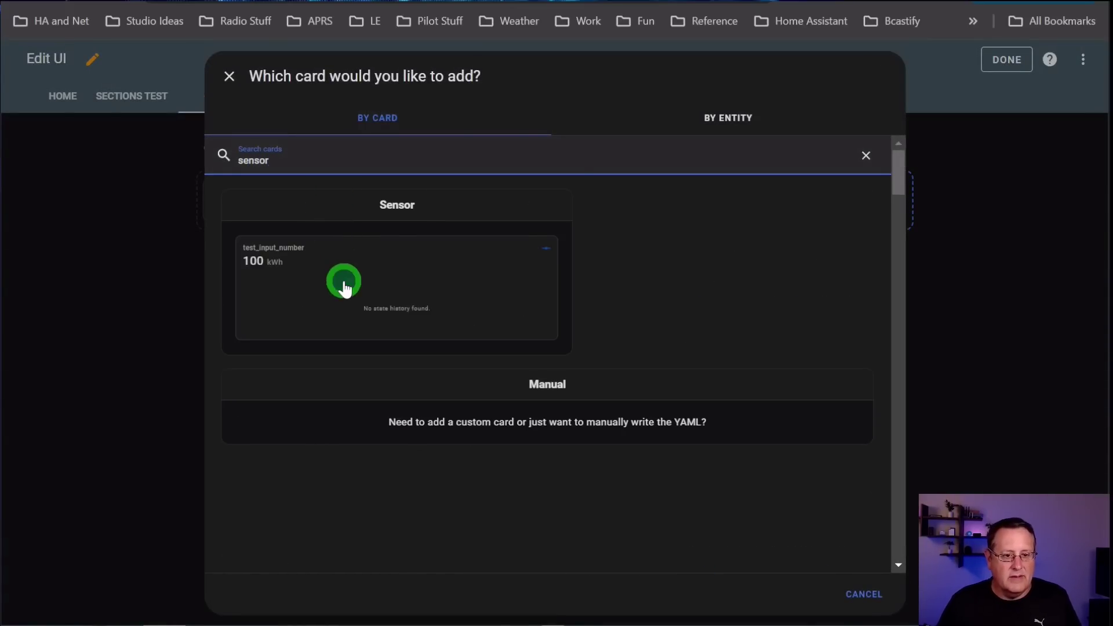
pyautogui.click(342, 281)
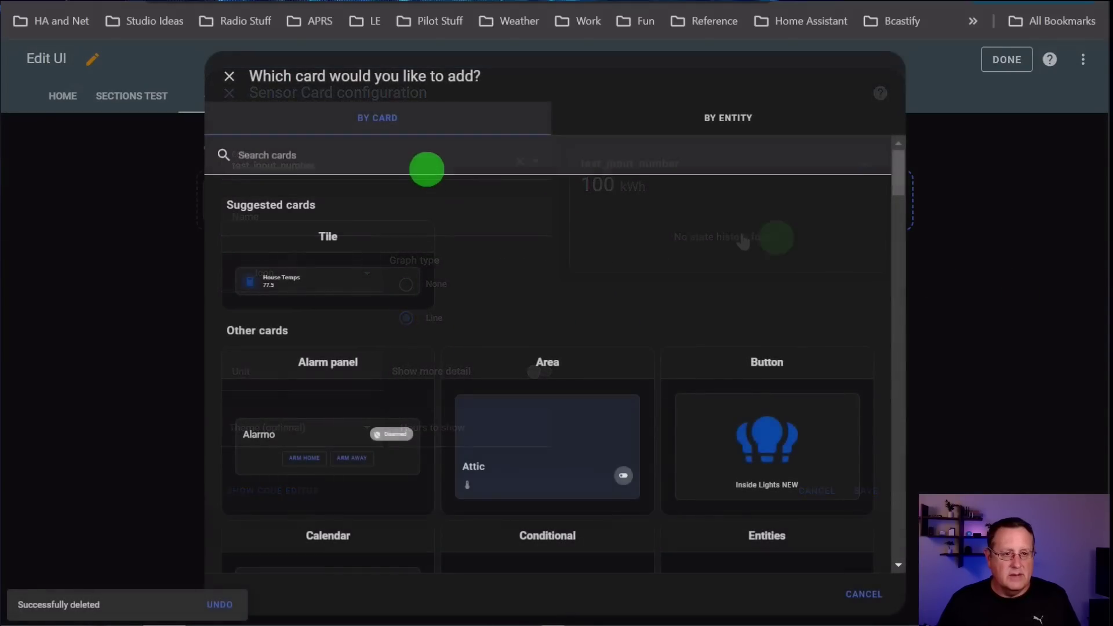
pyautogui.click(427, 169)
pyautogui.write('sen')
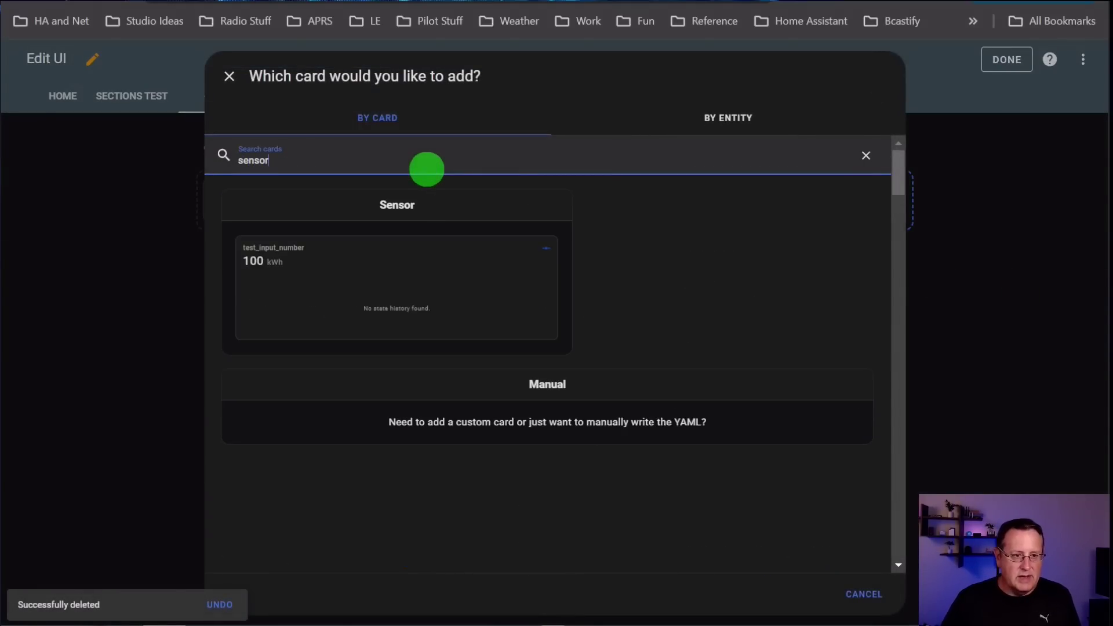
pyautogui.write('sor')
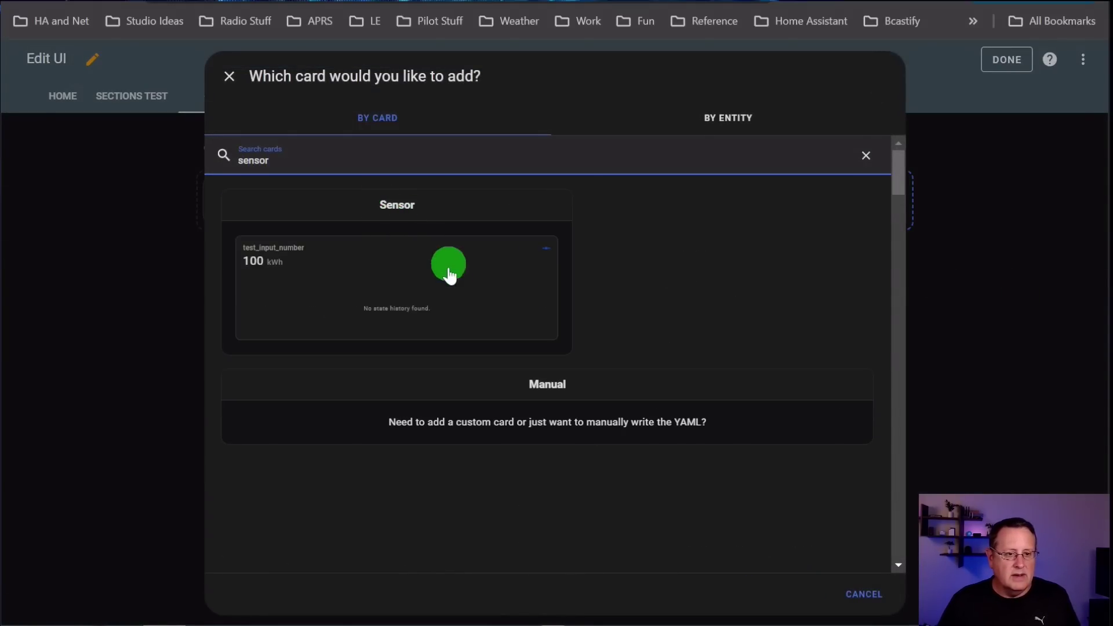
pyautogui.click(452, 272)
# - Set the sensor card's entity to ST-00145240 Temperature and save it
pyautogui.click(345, 227)
pyautogui.moveTo(380, 164); pyautogui.dragTo(209, 168)
pyautogui.write('st_0015')
pyautogui.scroll(-6, 388, 301)
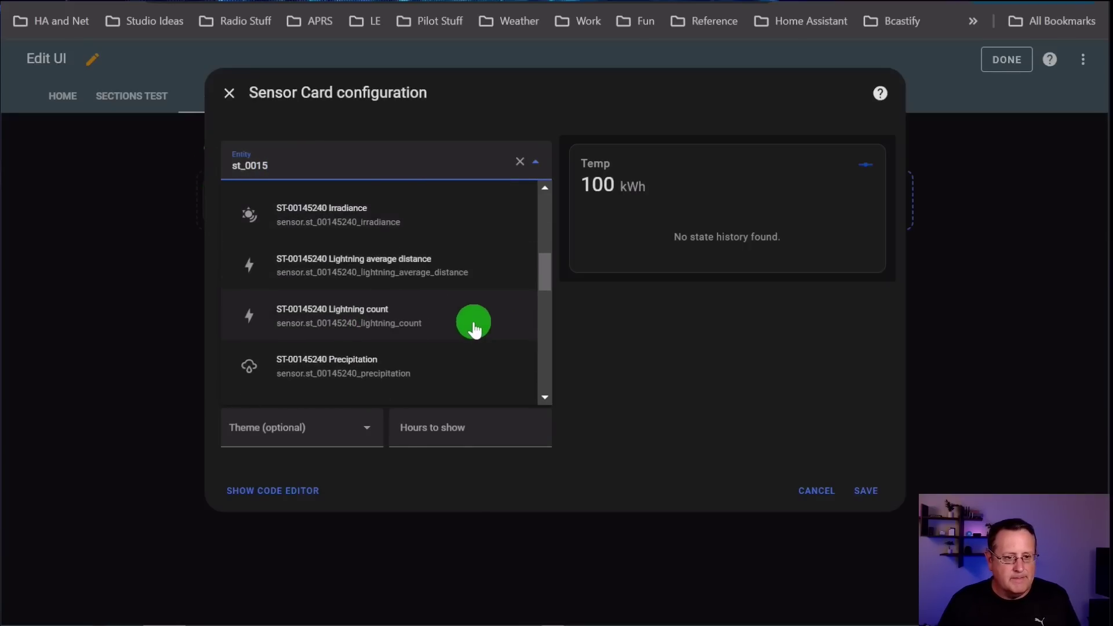
pyautogui.scroll(-2, 473, 329)
pyautogui.scroll(-2, 473, 328)
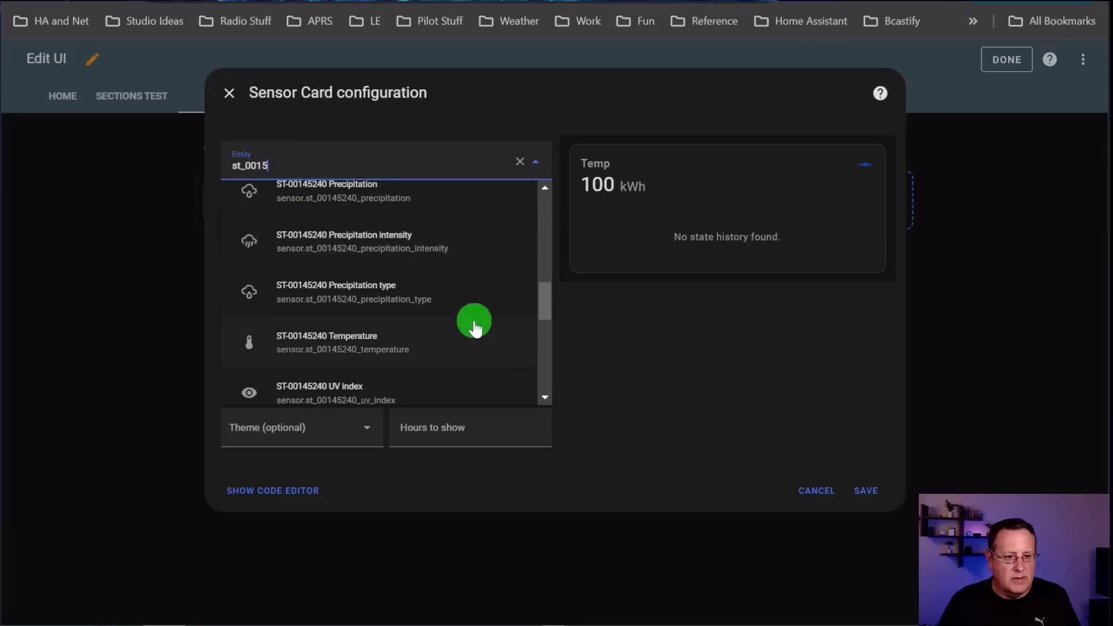
pyautogui.click(385, 340)
pyautogui.click(876, 497)
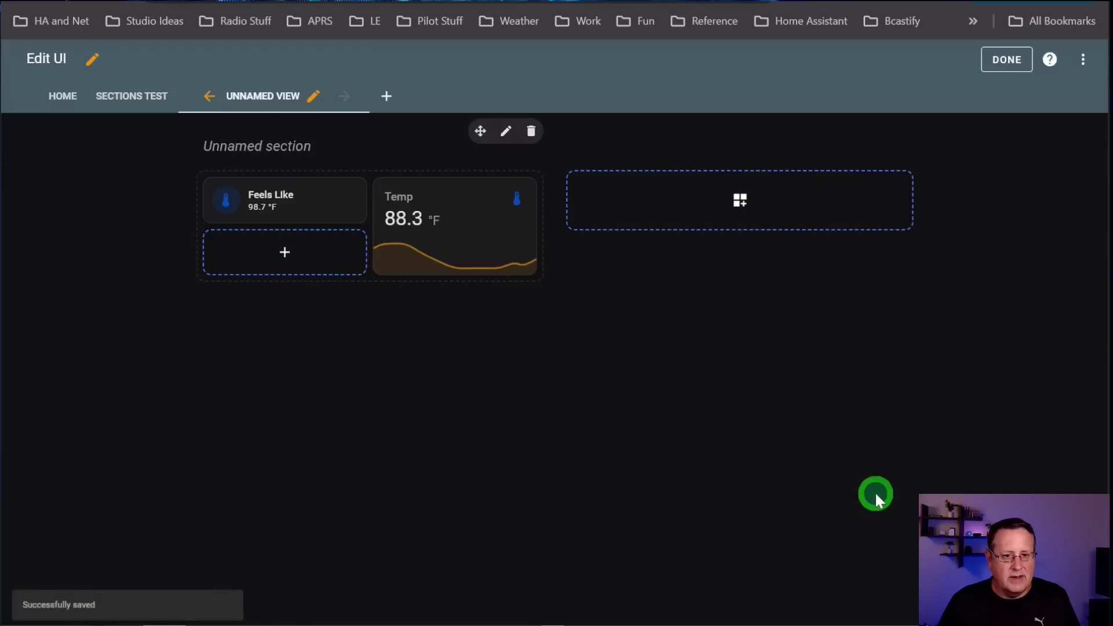
# - Finish the new view, scroll through the Sections Test view, and reopen it for editing
pyautogui.click(995, 63)
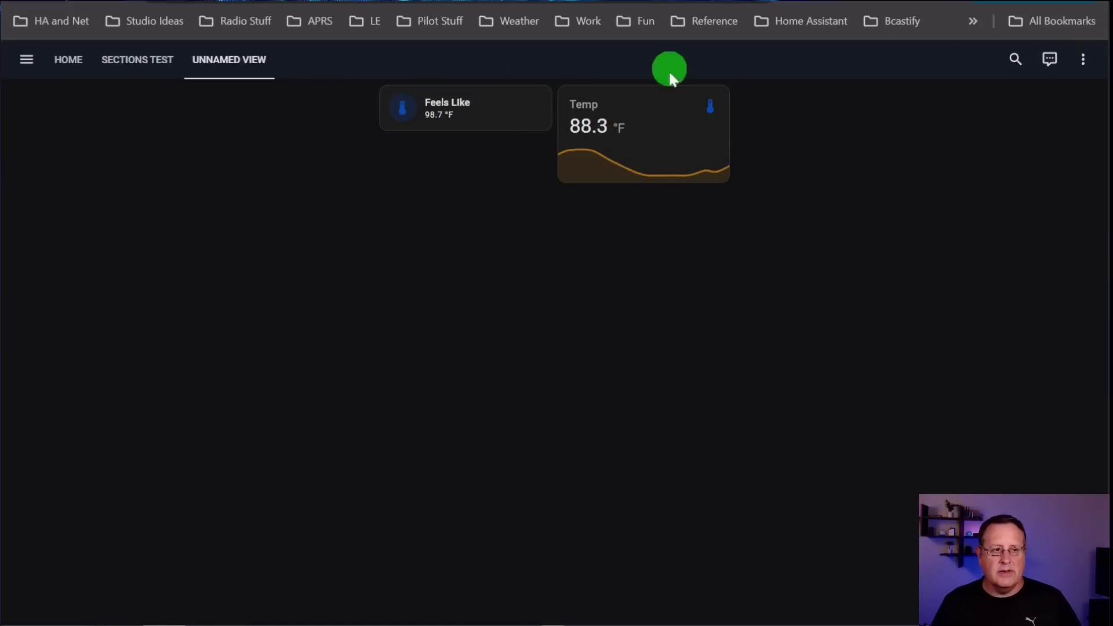
pyautogui.click(157, 53)
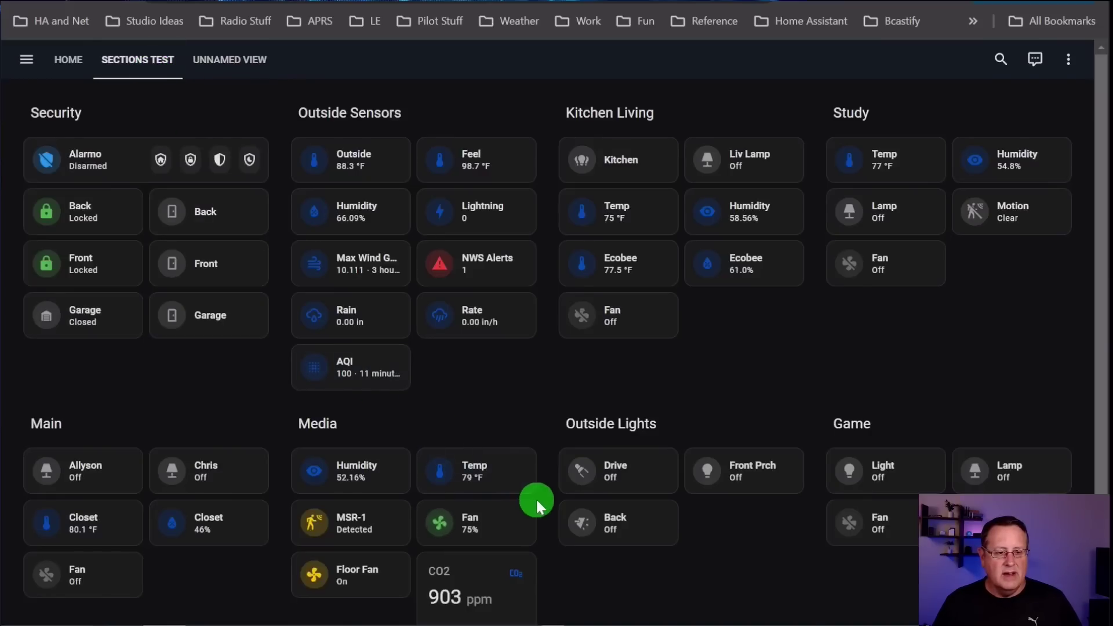
pyautogui.scroll(-3, 535, 498)
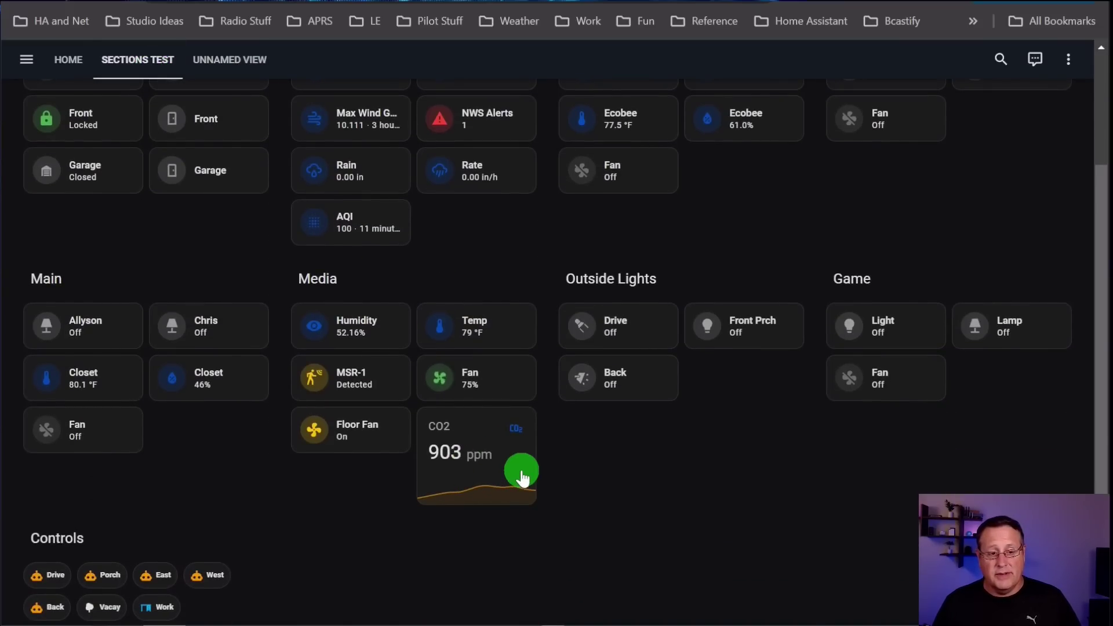
pyautogui.scroll(3, 517, 479)
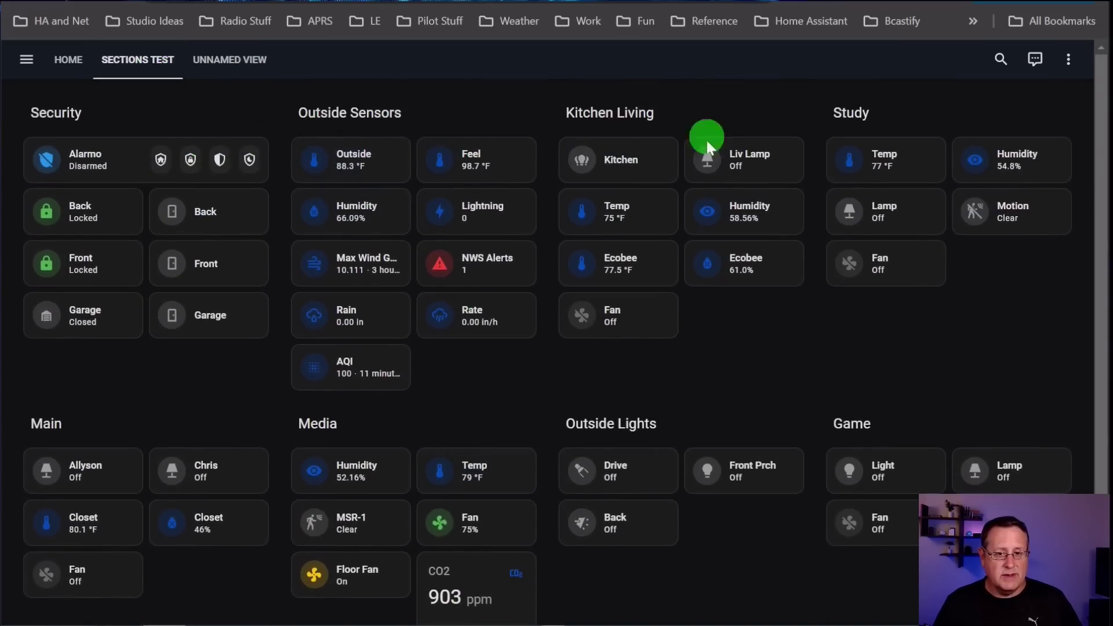
pyautogui.scroll(-3, 857, 443)
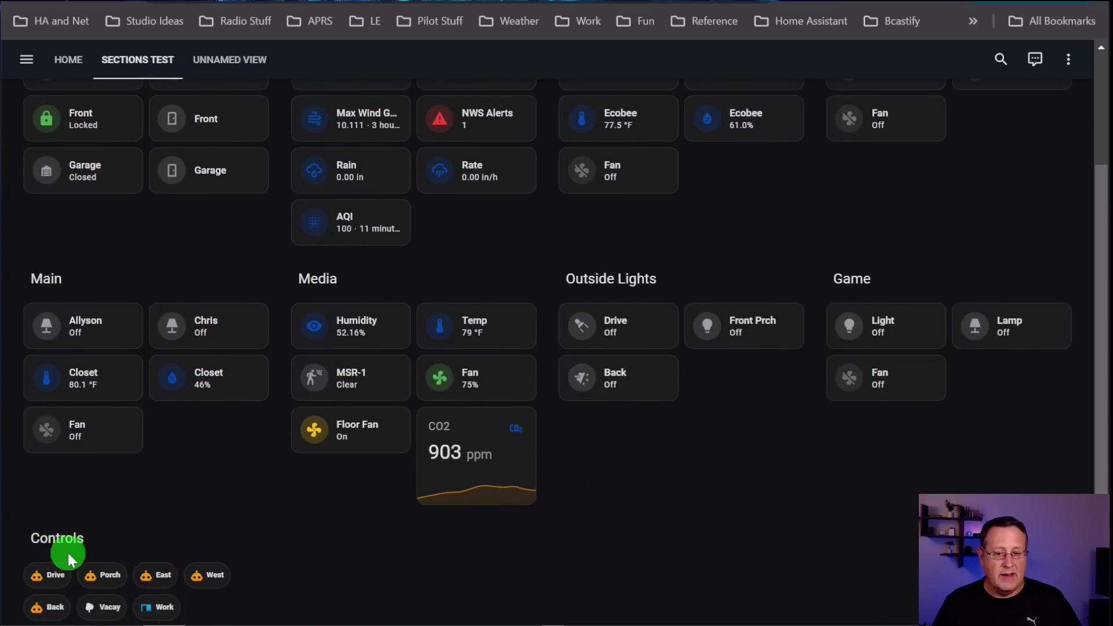
pyautogui.scroll(3, 621, 496)
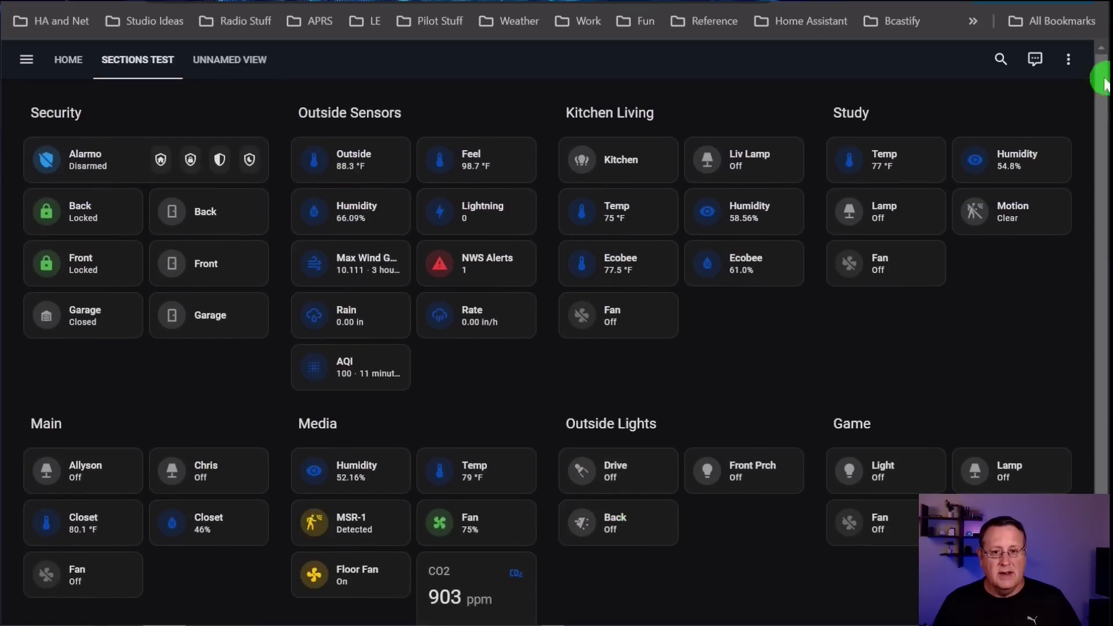
pyautogui.click(1069, 64)
pyautogui.click(1069, 135)
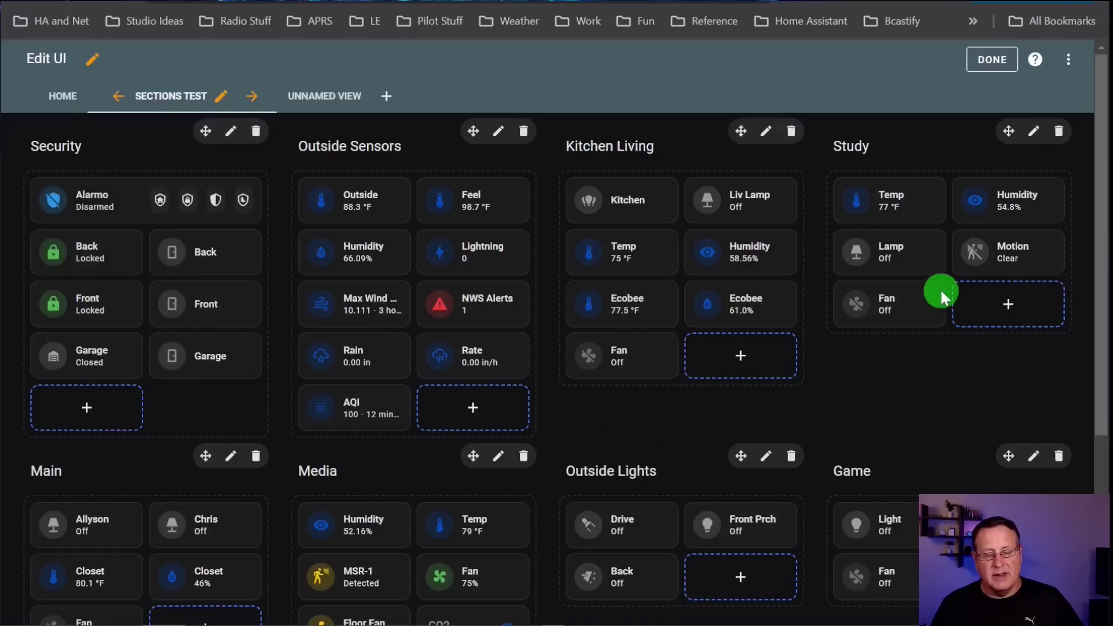
# - Drag the Media section into the top row's second slot, beside Security
pyautogui.scroll(-5, 541, 434)
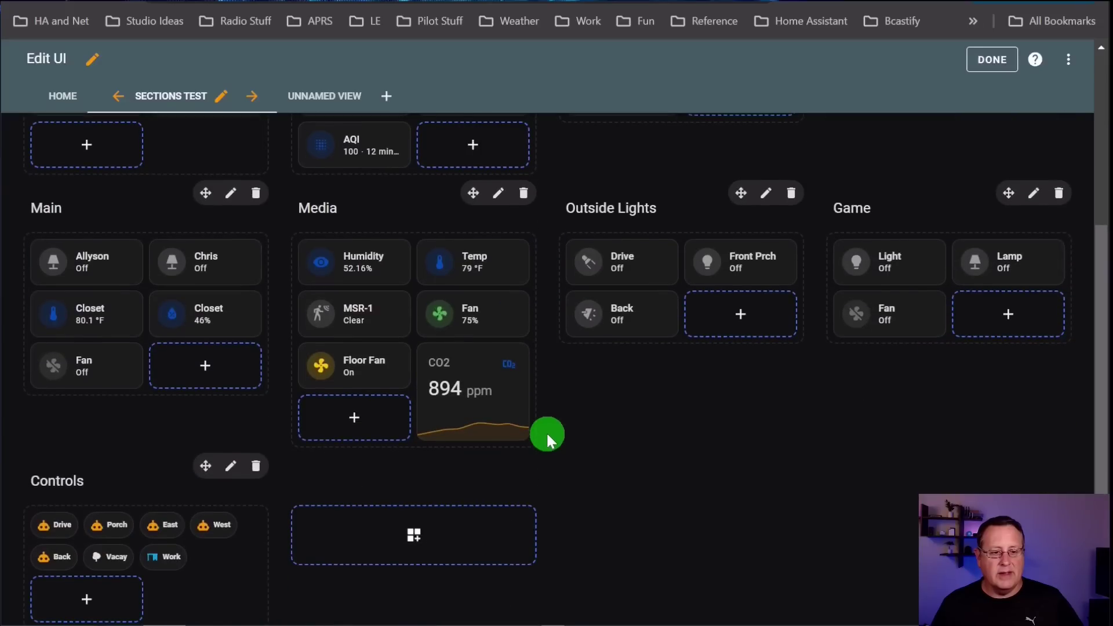
pyautogui.scroll(3, 663, 537)
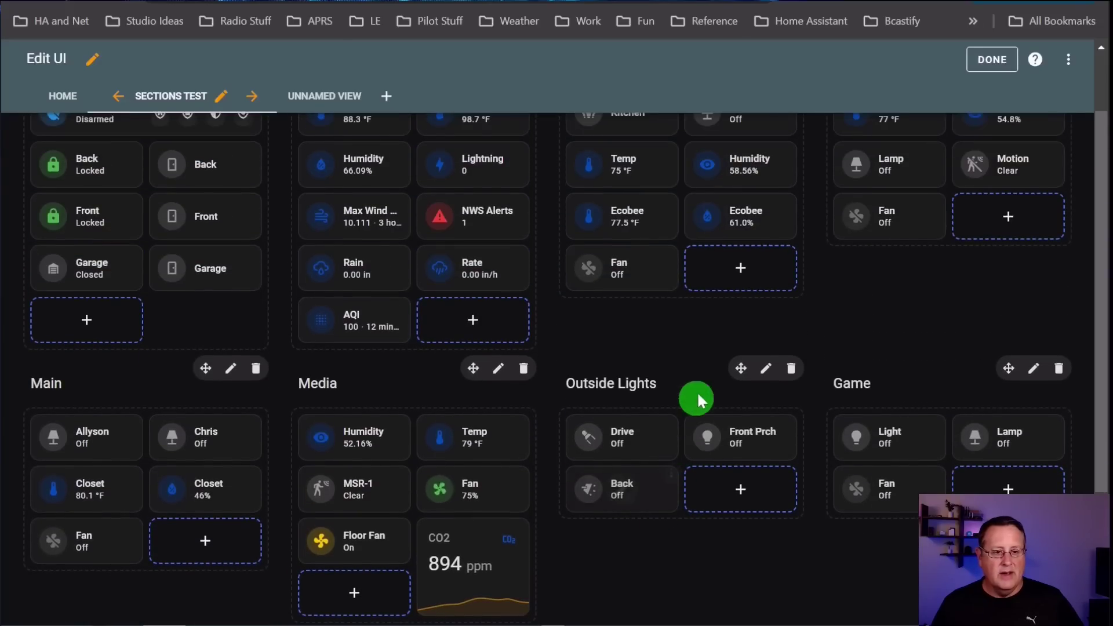
pyautogui.scroll(2, 701, 372)
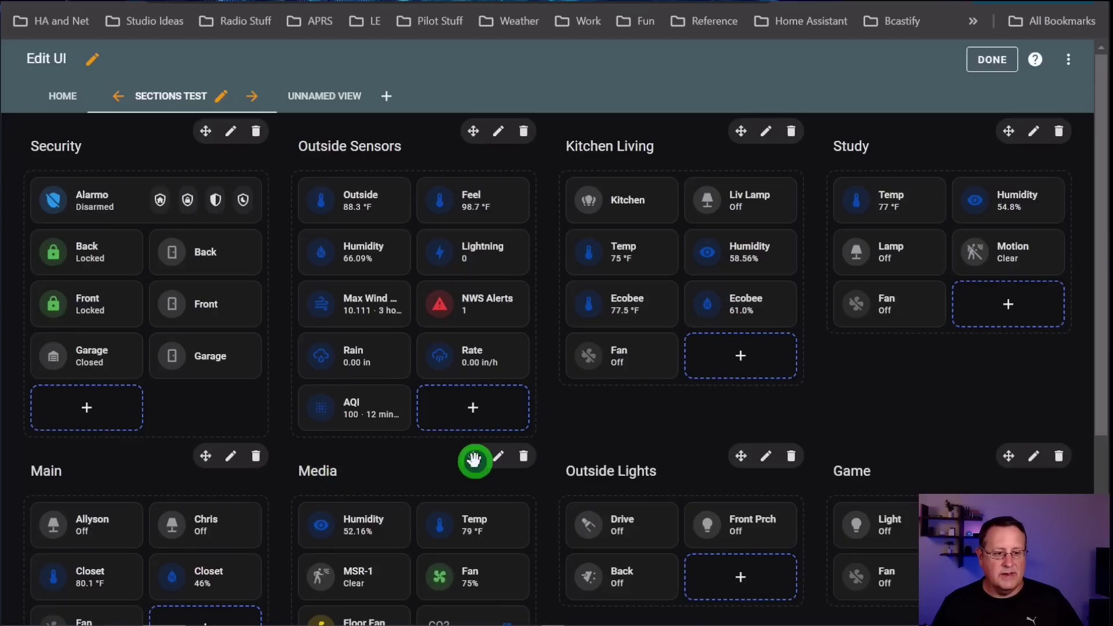
pyautogui.moveTo(473, 459); pyautogui.dragTo(467, 124)
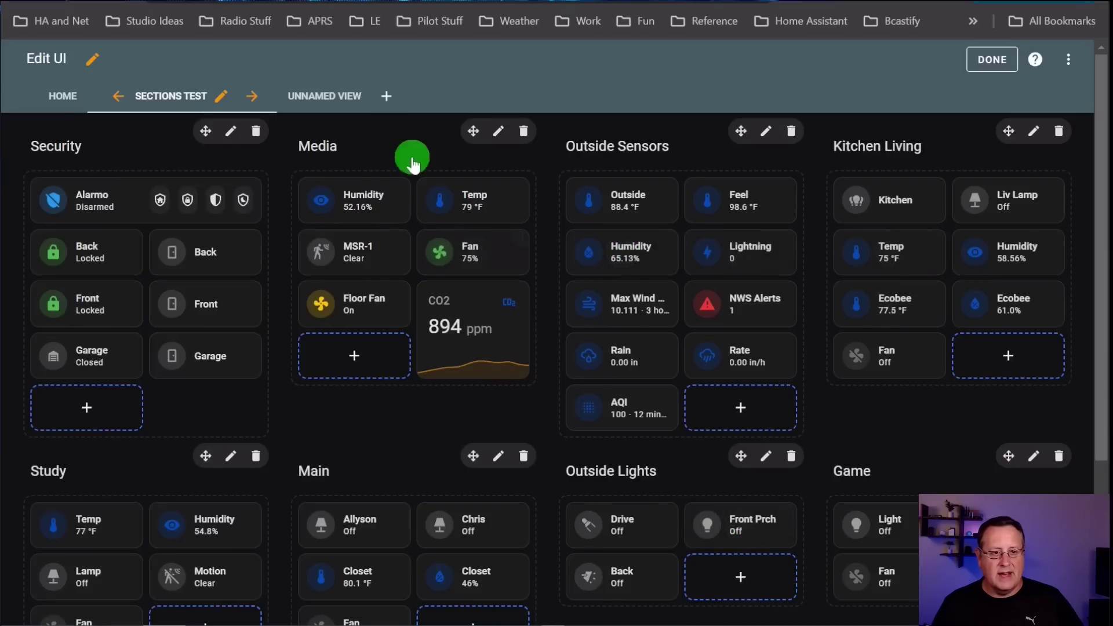
pyautogui.moveTo(469, 133); pyautogui.dragTo(419, 180)
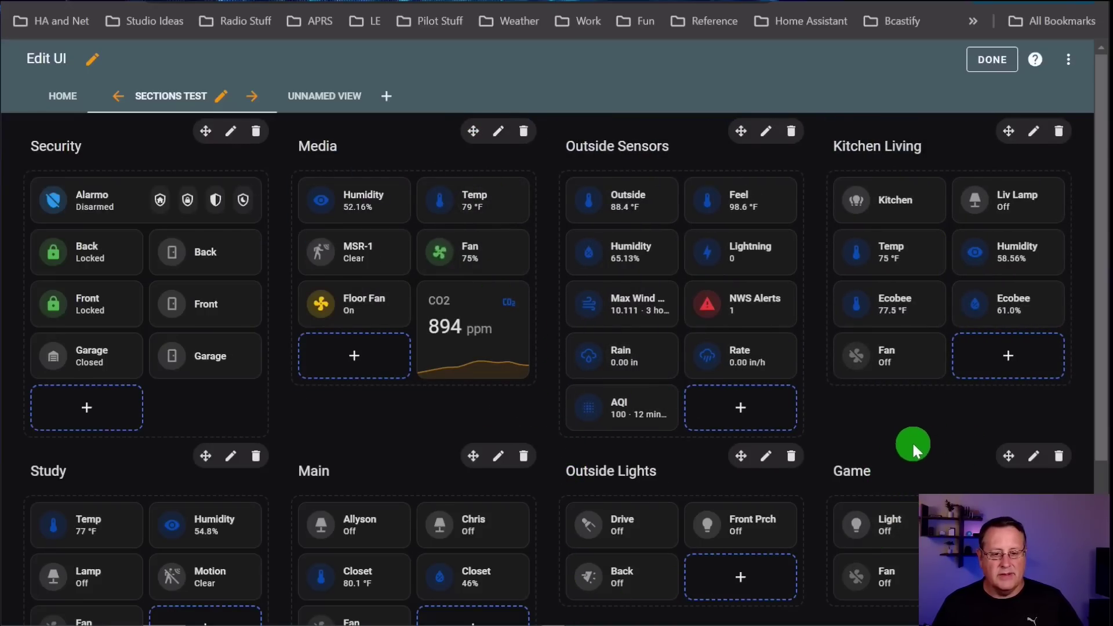
# - Drag the Front Prch tile across the sections, finally dropping it after Back in Outside Lights
pyautogui.scroll(-2, 912, 441)
pyautogui.scroll(2, 906, 596)
pyautogui.moveTo(899, 599)
pyautogui.scroll(-2, 895, 600)
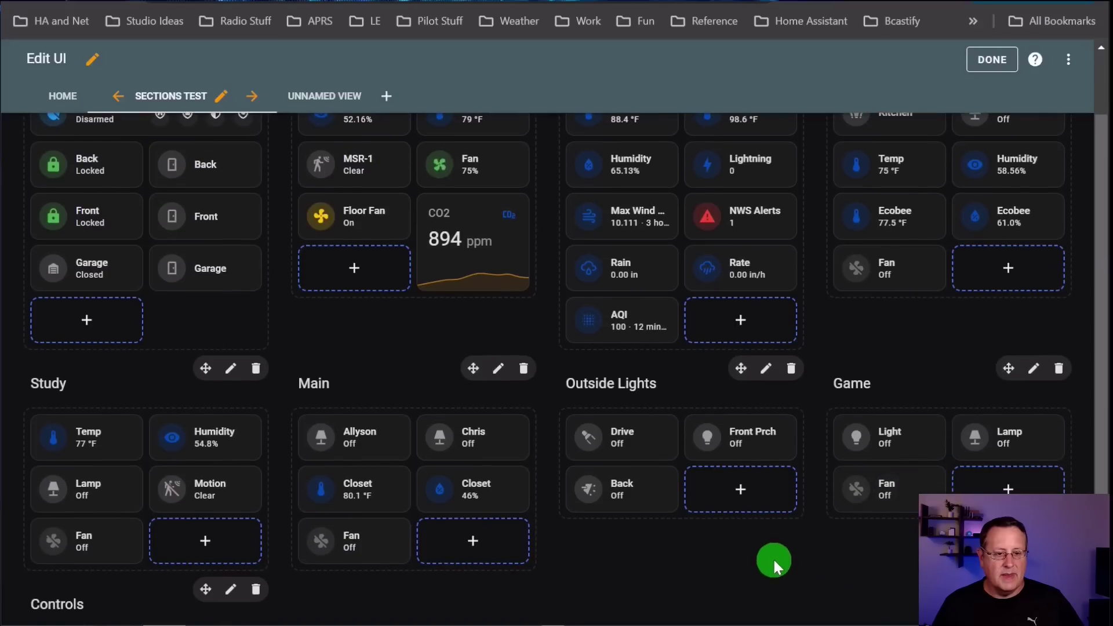
pyautogui.moveTo(736, 446)
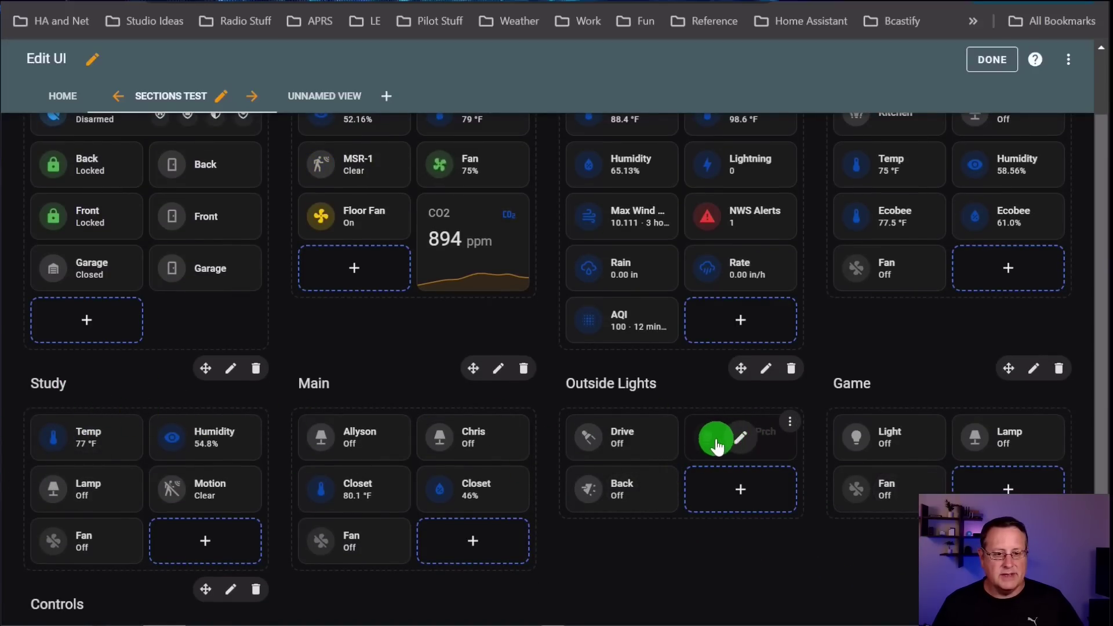
pyautogui.moveTo(660, 426); pyautogui.dragTo(80, 583)
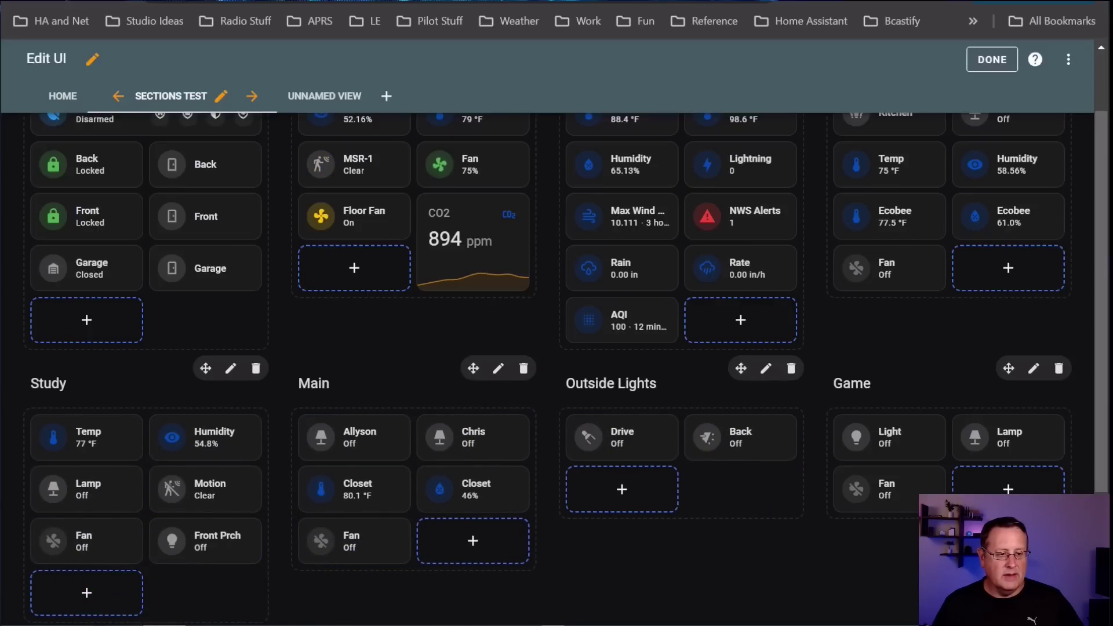
pyautogui.scroll(-3, 346, 563)
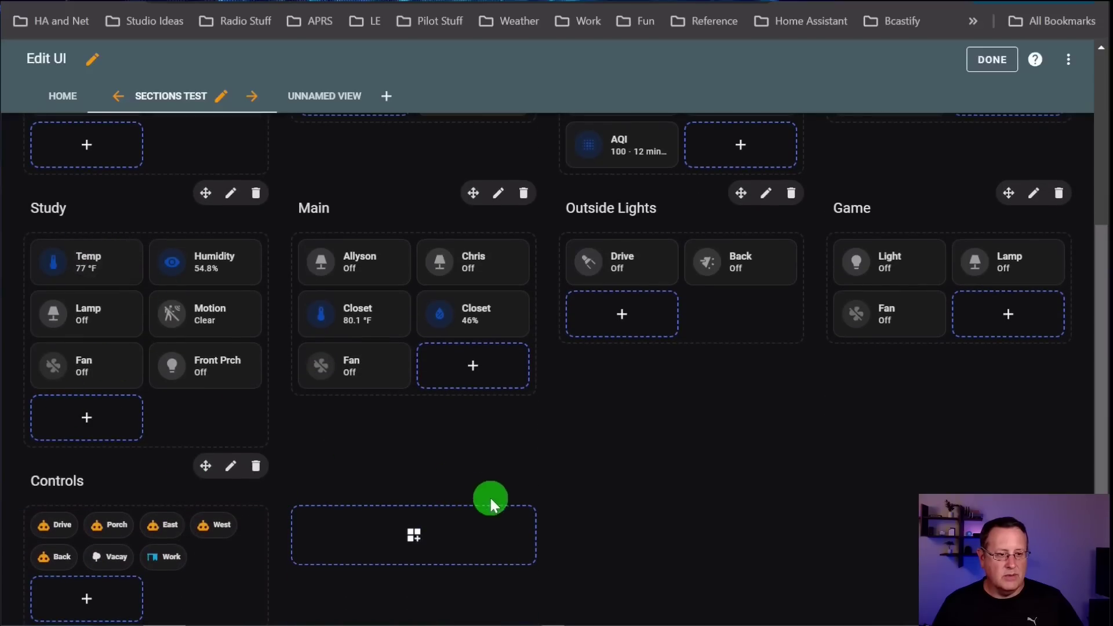
pyautogui.scroll(1, 537, 533)
pyautogui.scroll(2, 538, 542)
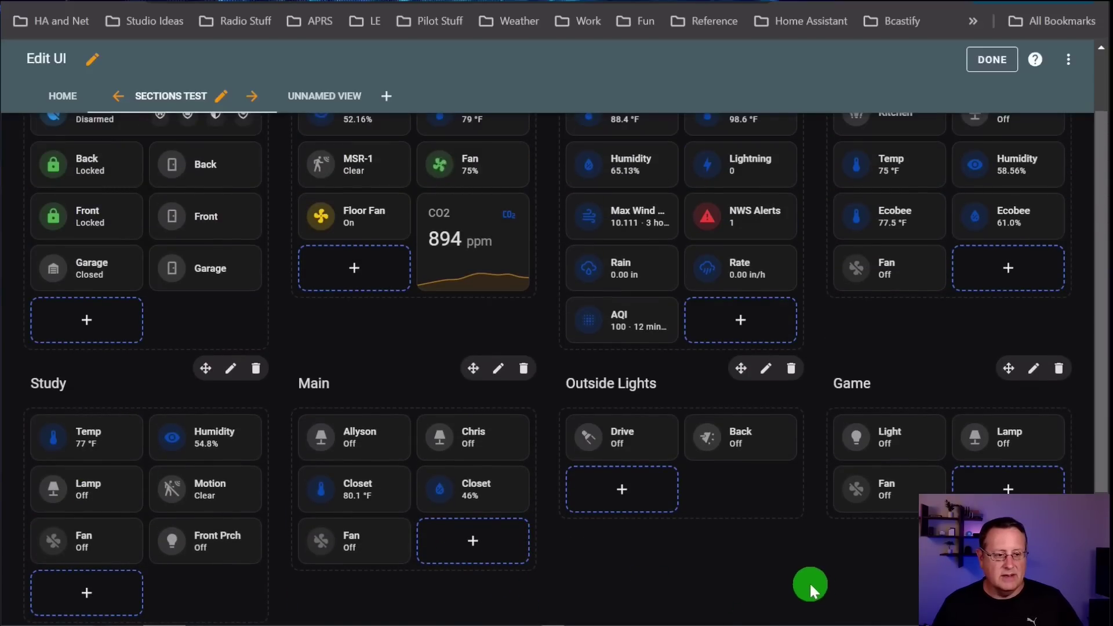
pyautogui.moveTo(199, 550); pyautogui.dragTo(731, 546)
# - Scroll through the rearranged Sections Test view and exit edit mode
pyautogui.scroll(2, 820, 559)
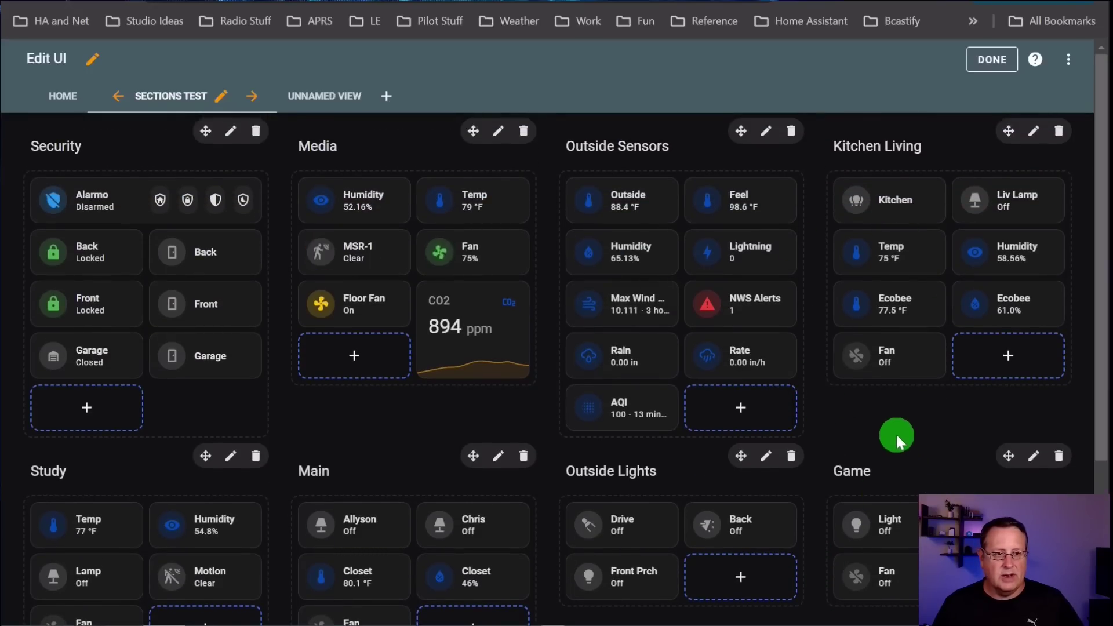
pyautogui.scroll(-3, 848, 492)
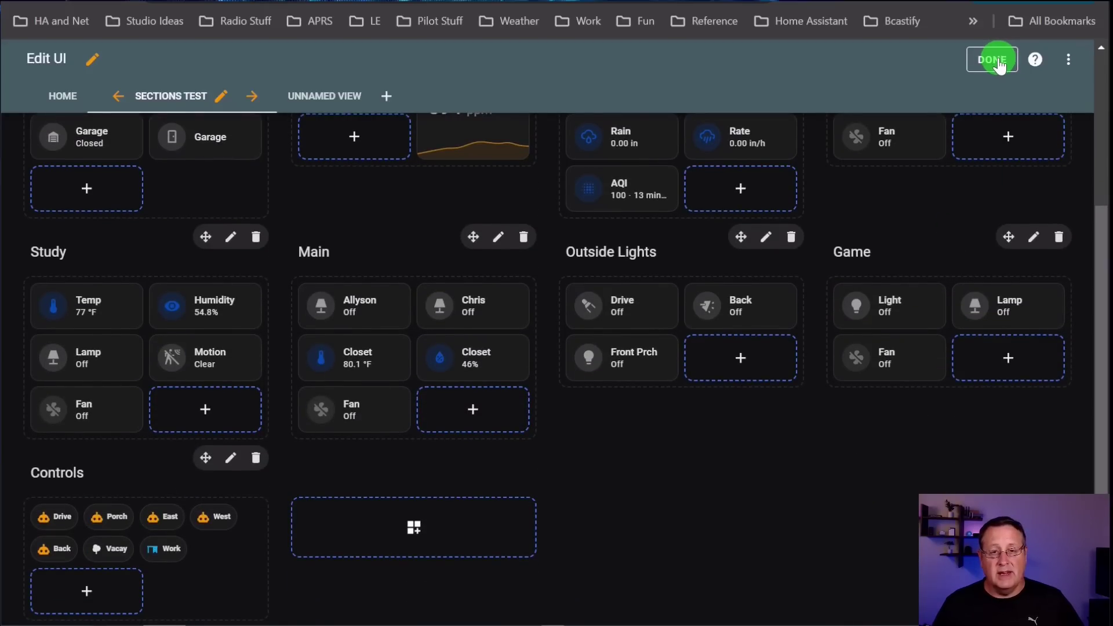
pyautogui.scroll(3, 729, 538)
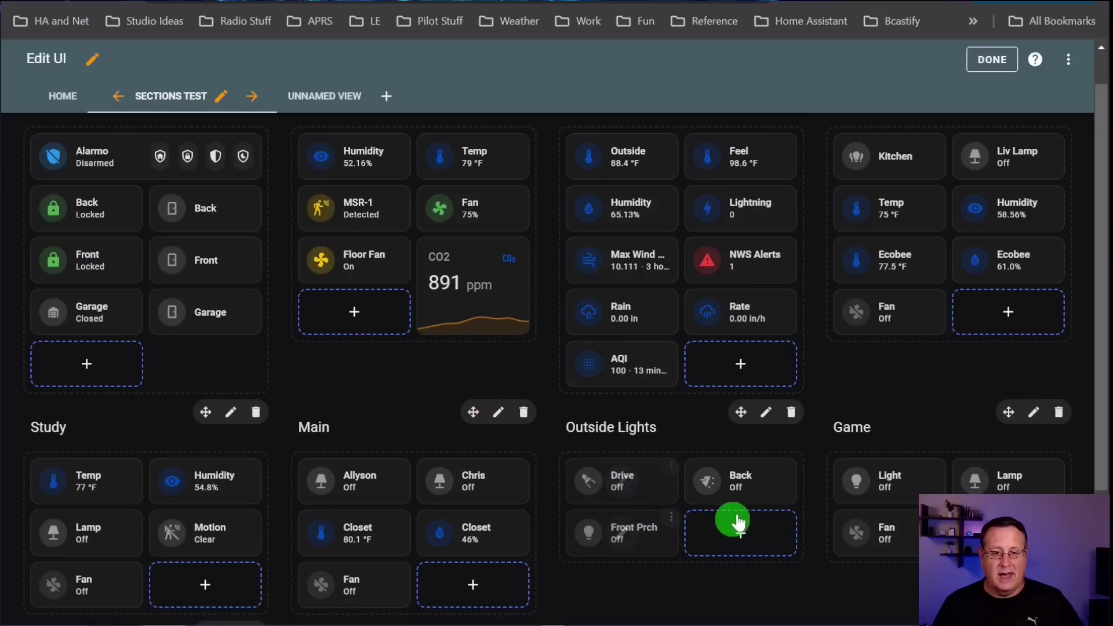
pyautogui.scroll(1, 908, 437)
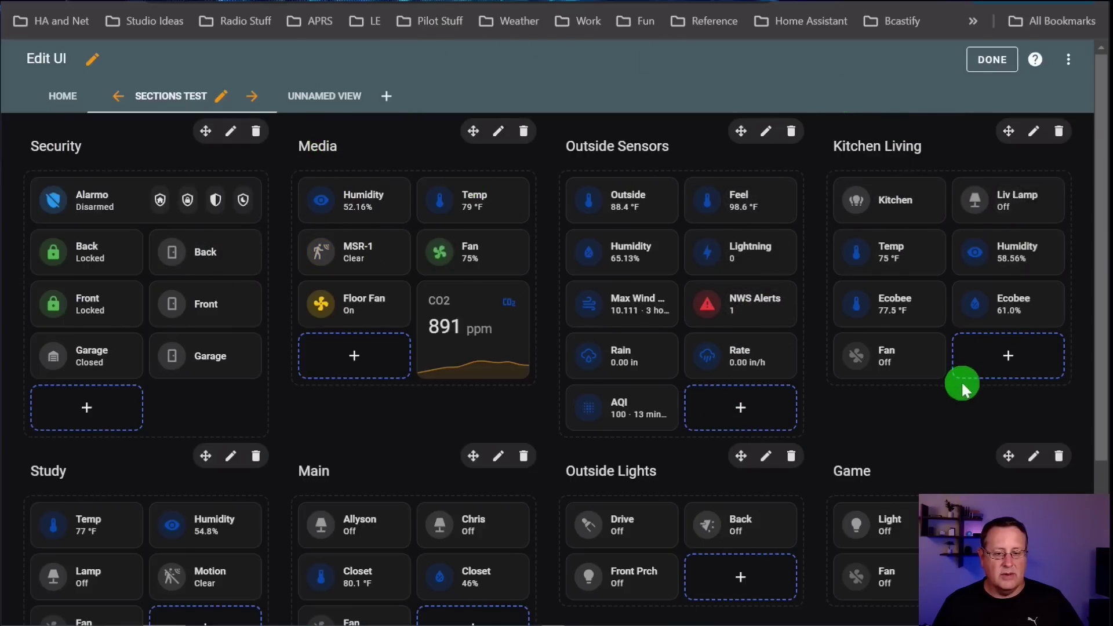
pyautogui.scroll(-4, 961, 385)
pyautogui.click(998, 58)
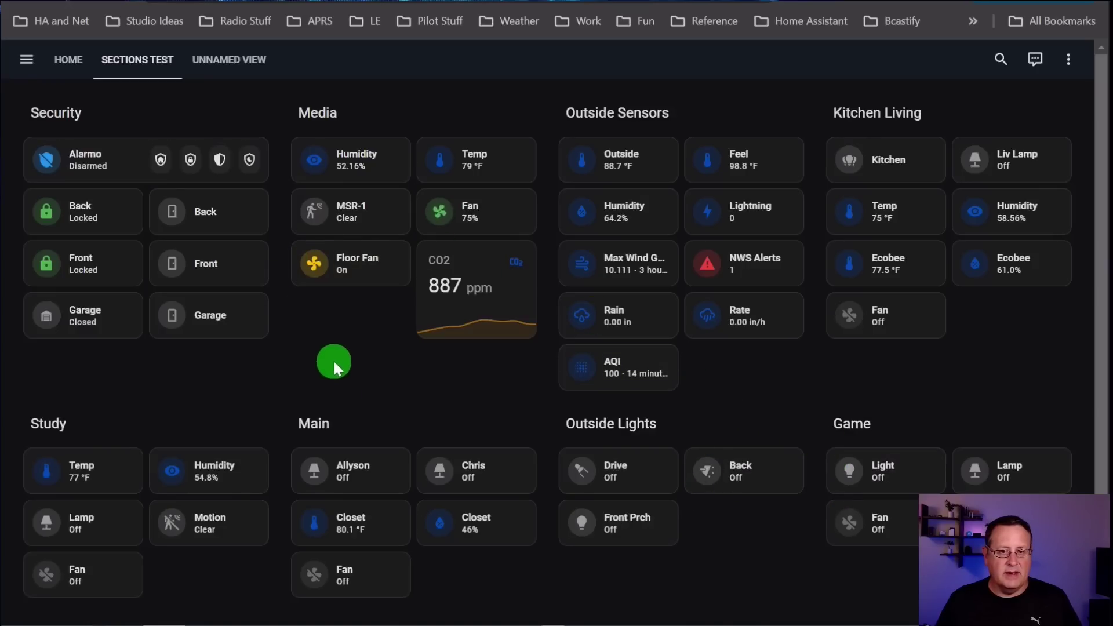
# - Re-enter edit mode via the ⋮ menu, glance at the original dashboard tab, then return to Sections Test
pyautogui.scroll(-2, 647, 456)
pyautogui.scroll(2, 634, 464)
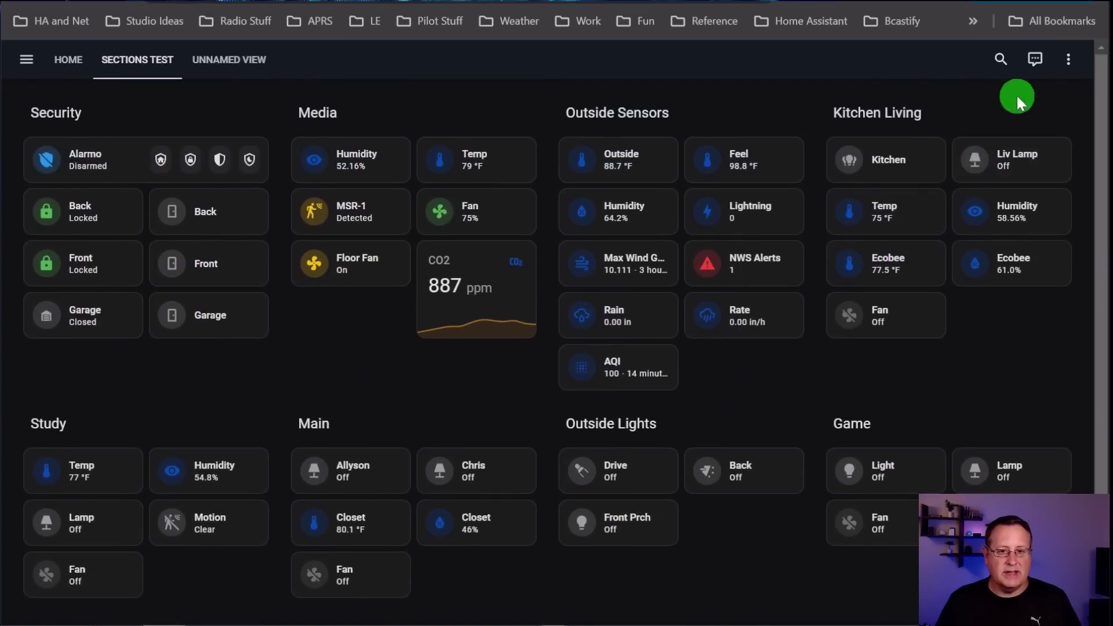
pyautogui.click(1068, 59)
pyautogui.click(1063, 132)
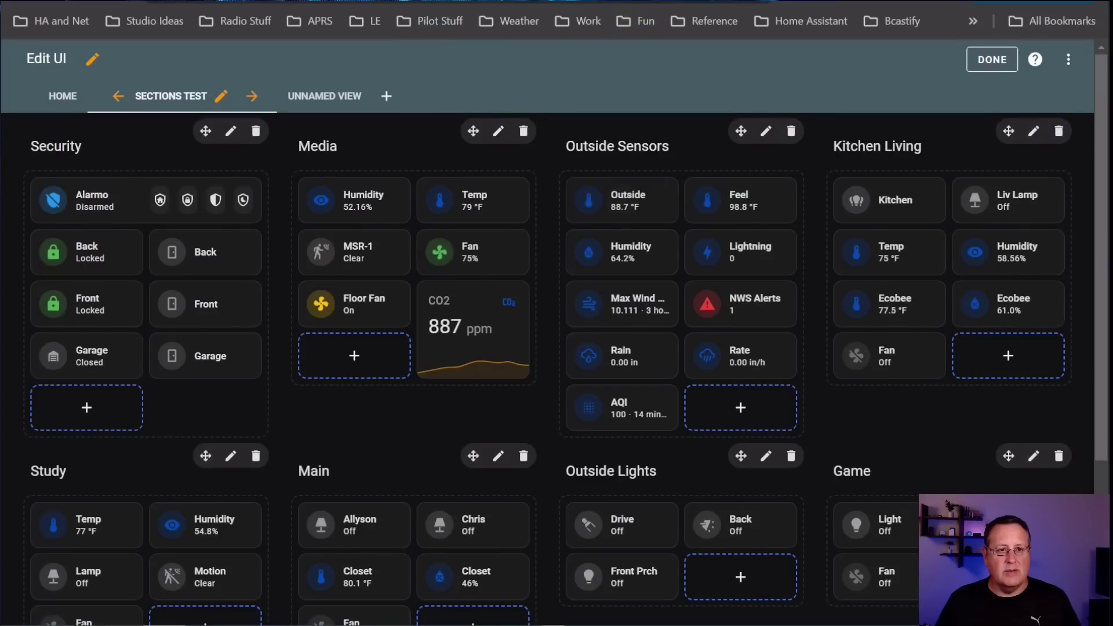
pyautogui.click(644, 2)
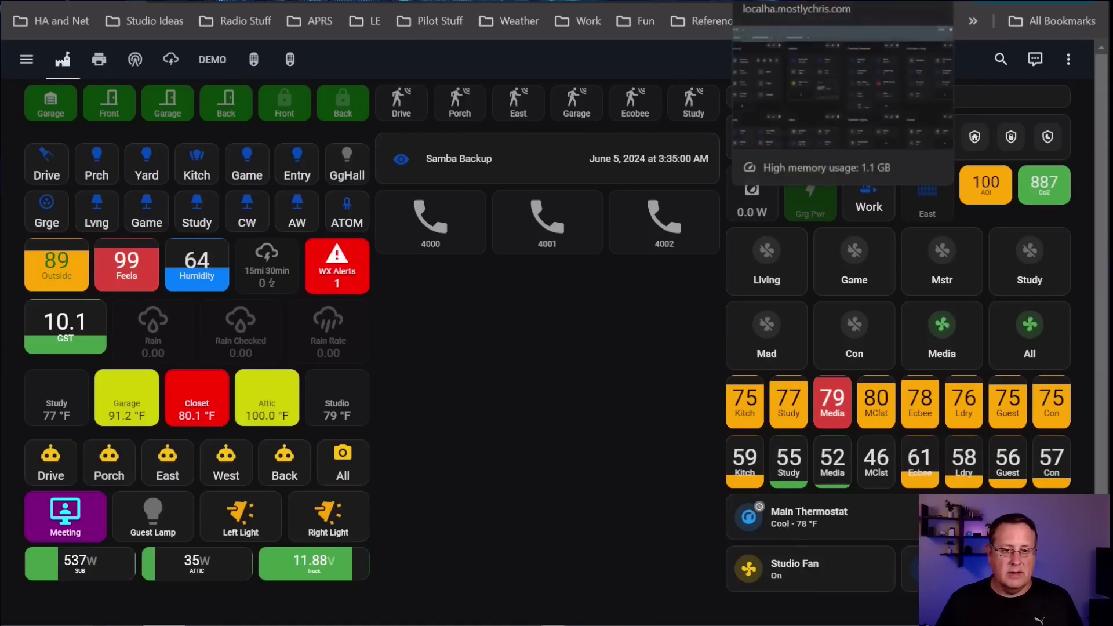
pyautogui.click(782, 1)
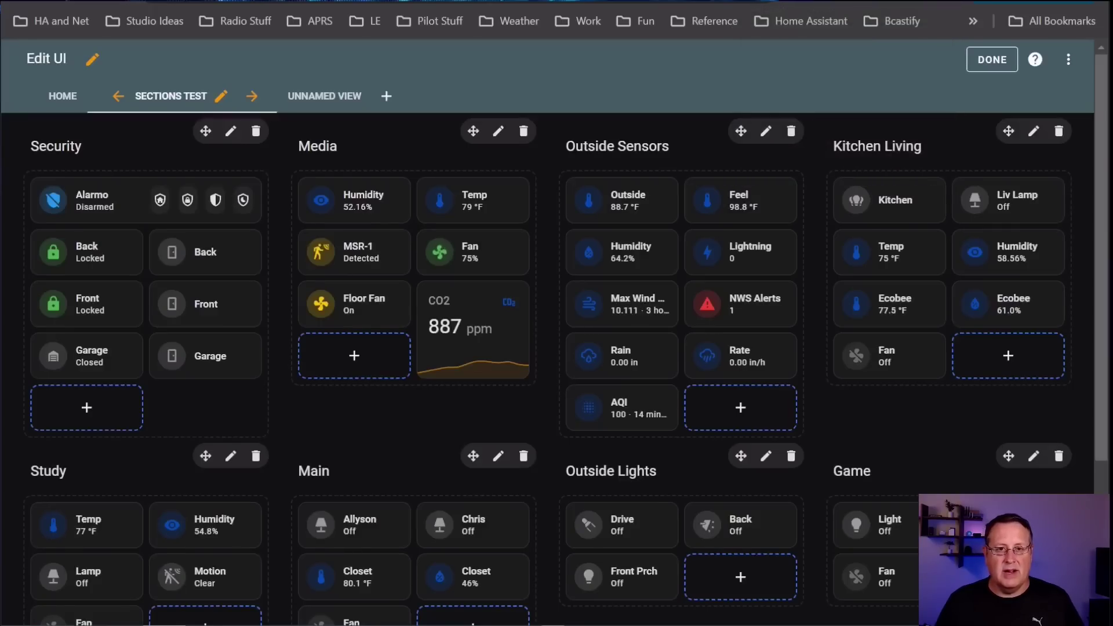
# - Rearrange the Closet tiles and the Fan tile within the Main section
pyautogui.scroll(-4, 887, 367)
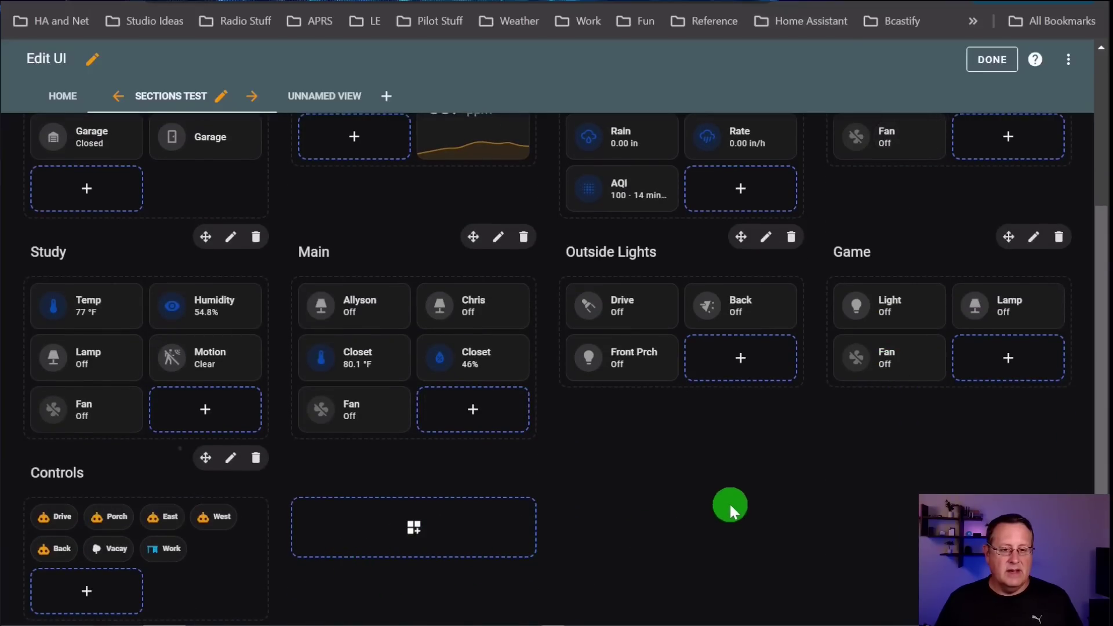
pyautogui.scroll(4, 729, 505)
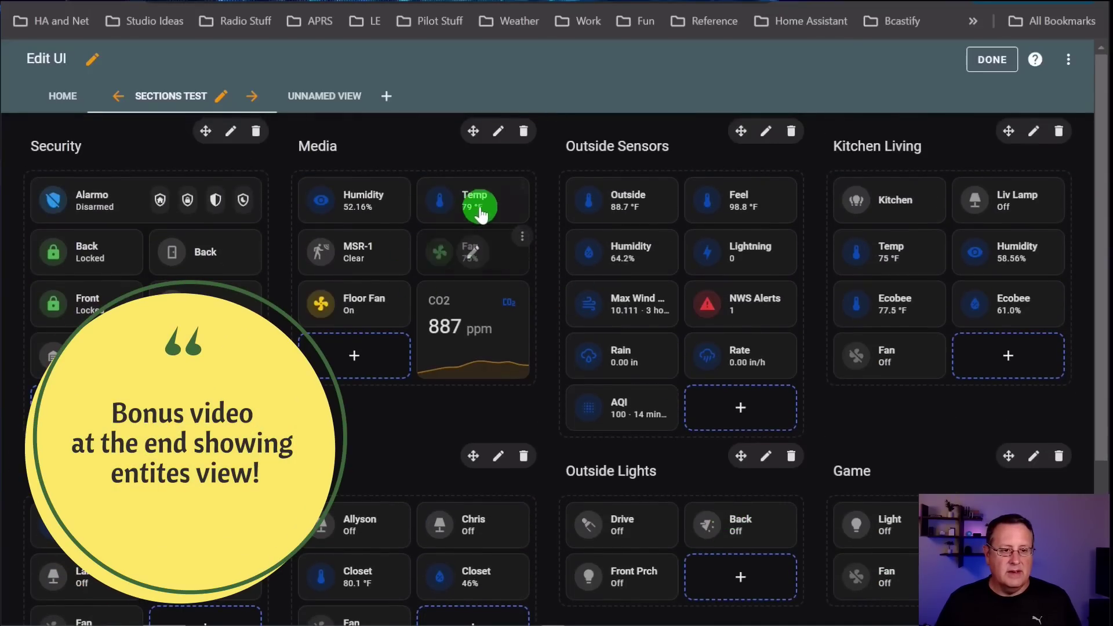
pyautogui.scroll(-3, 542, 313)
pyautogui.scroll(3, 550, 311)
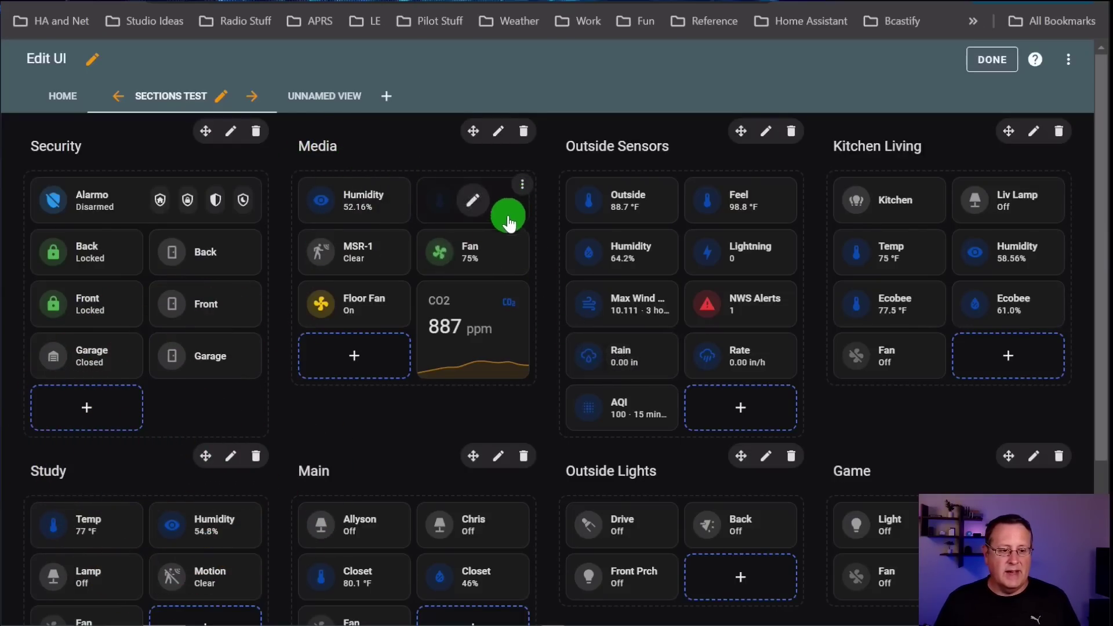
pyautogui.scroll(-4, 527, 242)
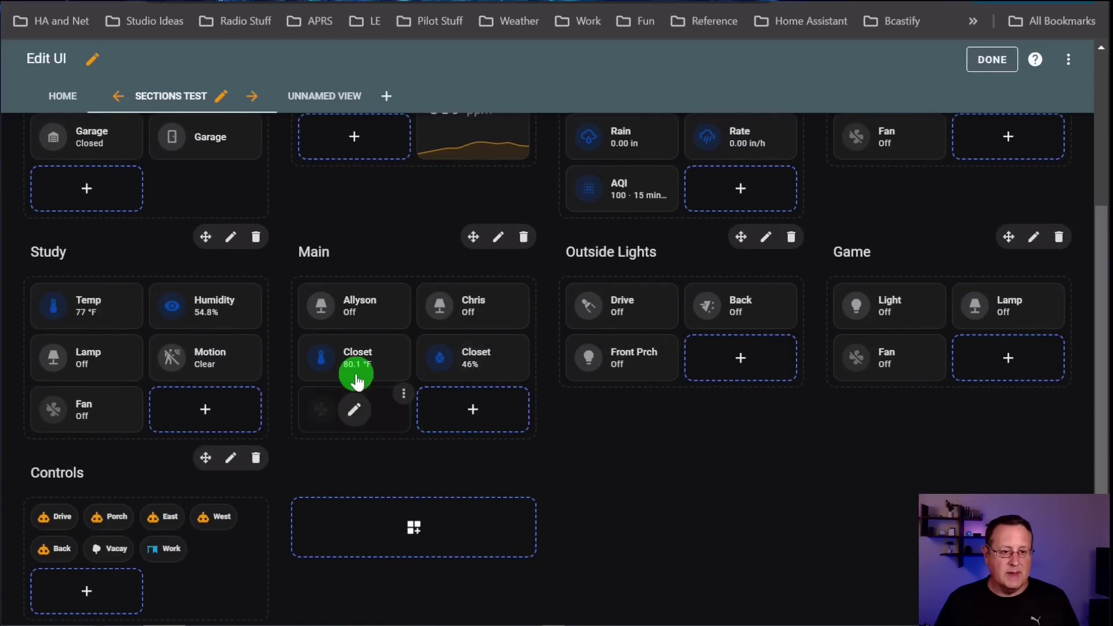
pyautogui.moveTo(357, 371); pyautogui.dragTo(473, 357)
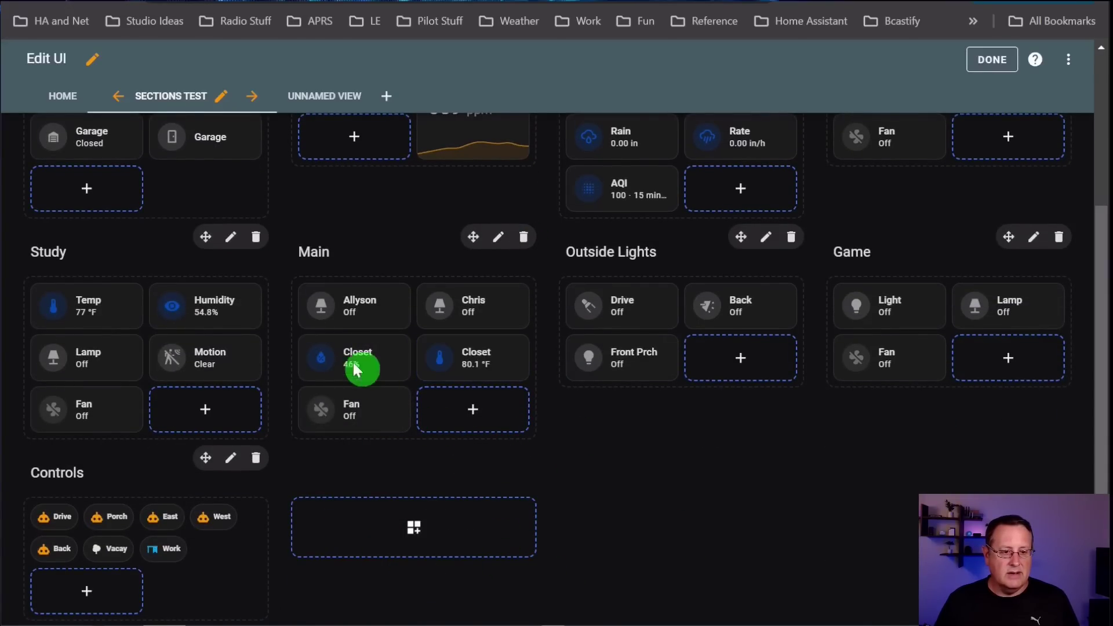
pyautogui.moveTo(355, 368); pyautogui.dragTo(328, 535)
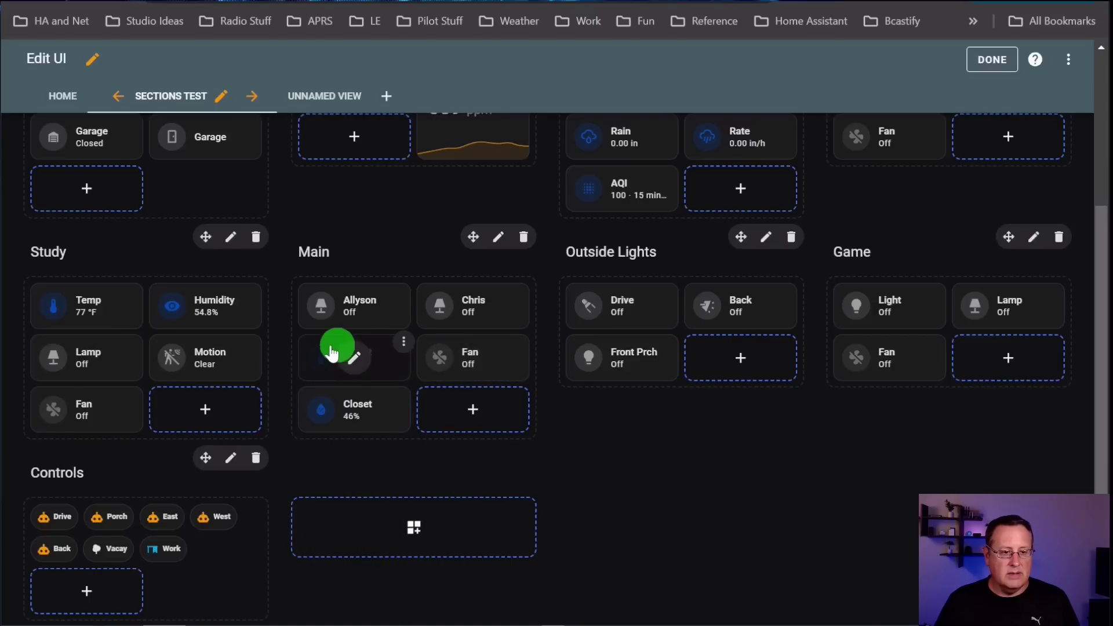
pyautogui.moveTo(331, 352); pyautogui.dragTo(429, 311)
# - Start a new section with the Closet 80.1 °F tile and add the Study Temp and 79 °F Temp cards
pyautogui.moveTo(350, 409); pyautogui.dragTo(377, 523)
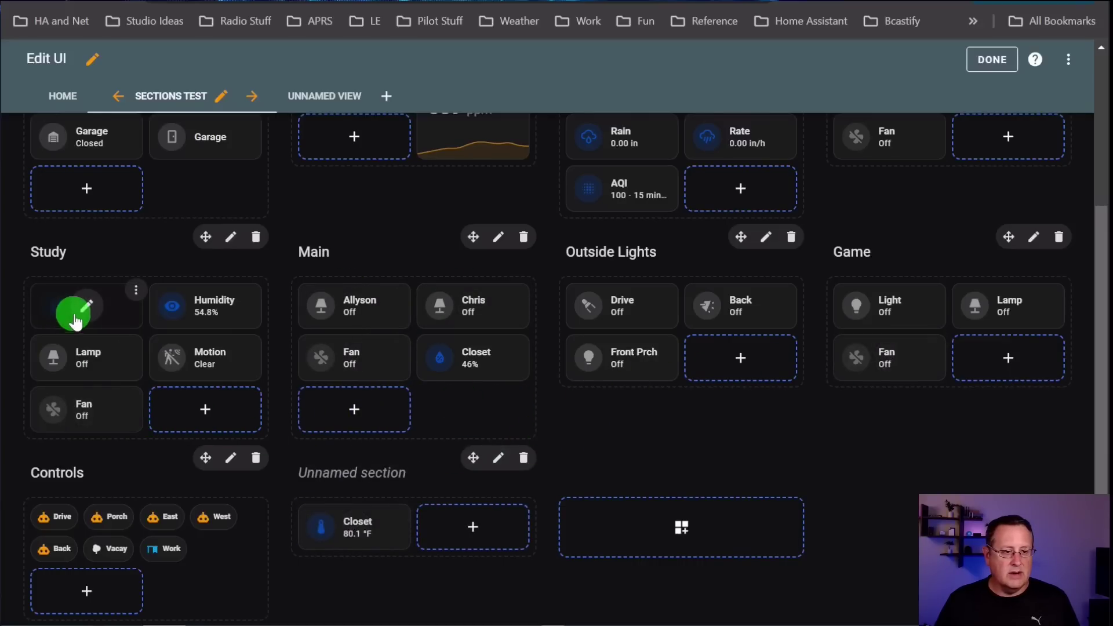
pyautogui.moveTo(76, 321); pyautogui.dragTo(452, 542)
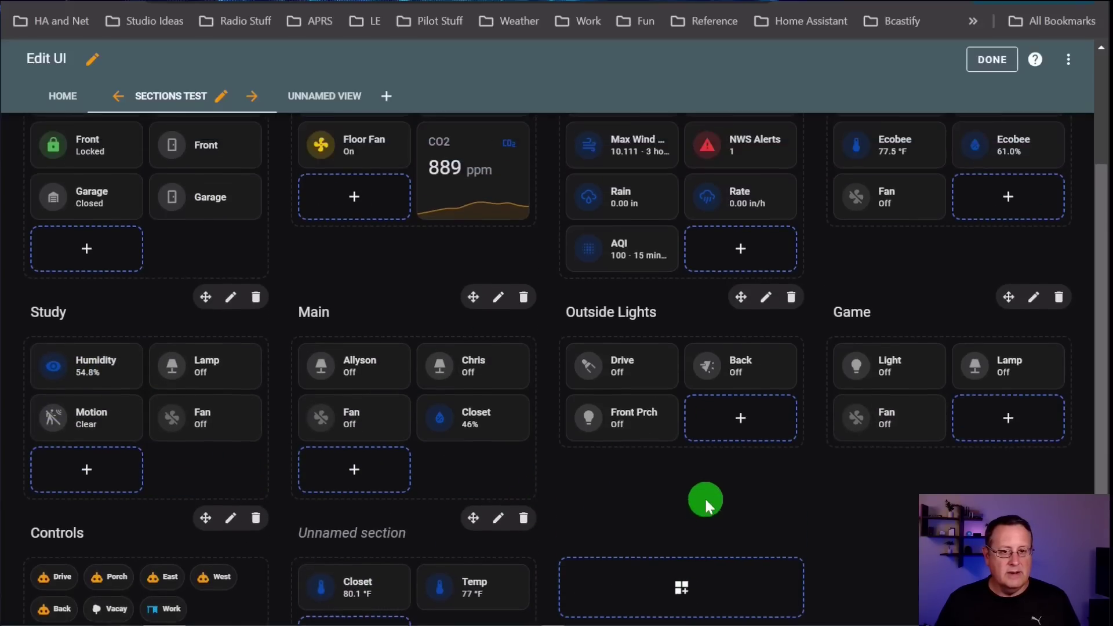
pyautogui.scroll(2, 704, 496)
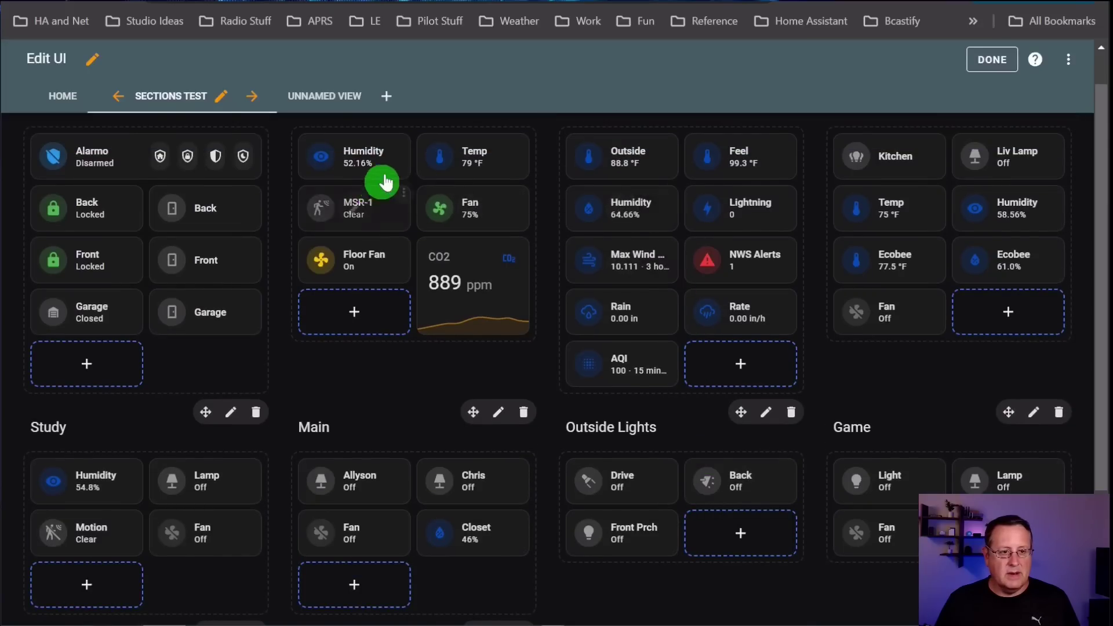
pyautogui.scroll(1, 471, 409)
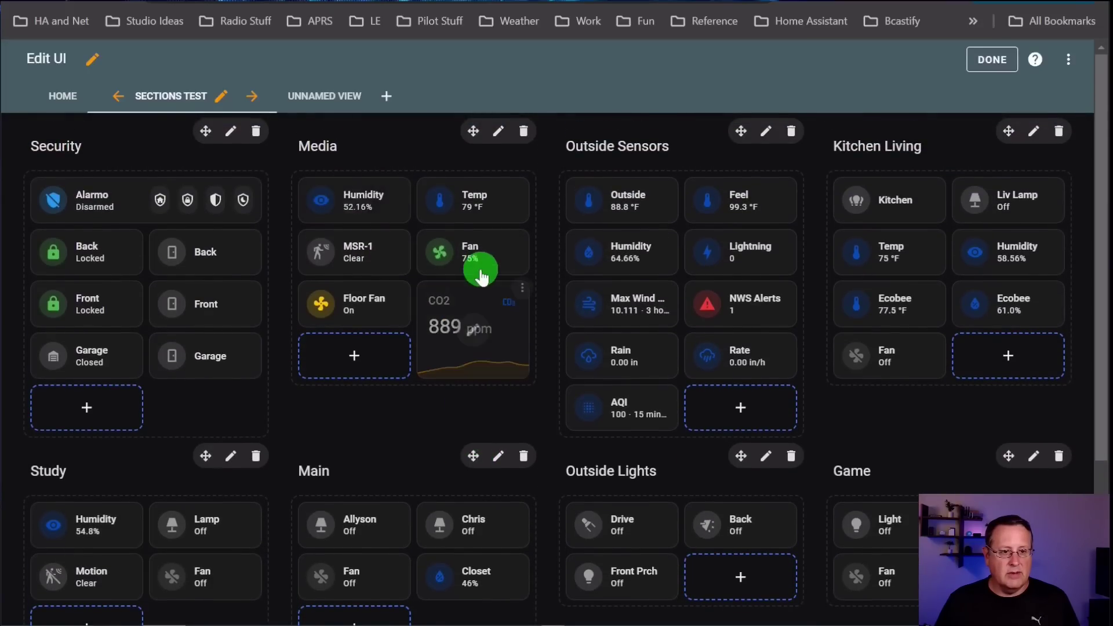
pyautogui.moveTo(479, 202); pyautogui.dragTo(470, 622)
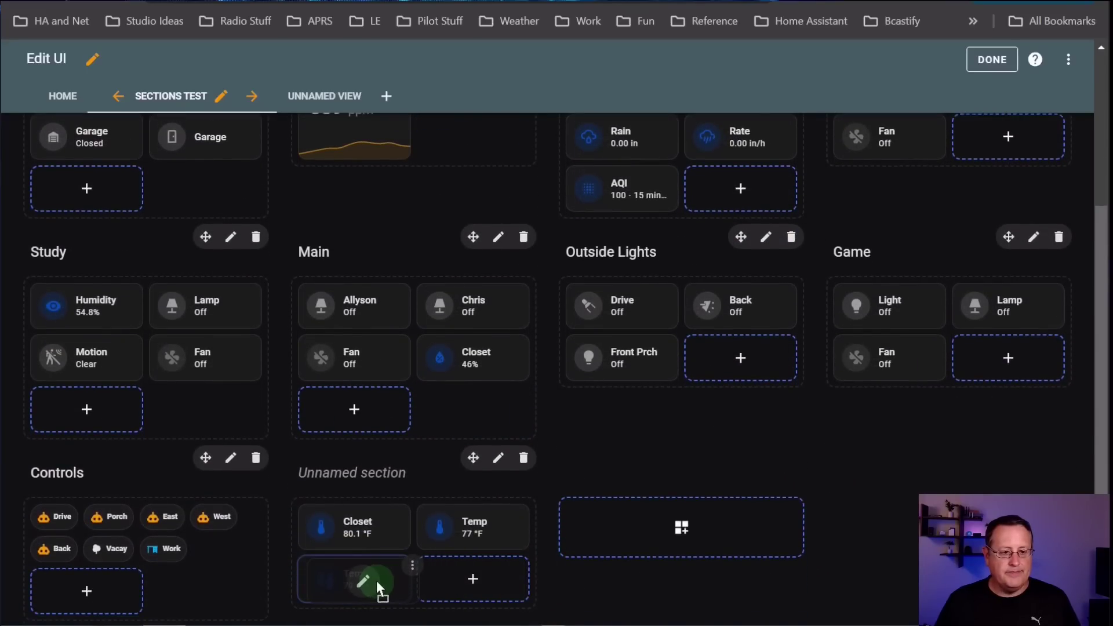
pyautogui.moveTo(377, 580); pyautogui.dragTo(375, 582)
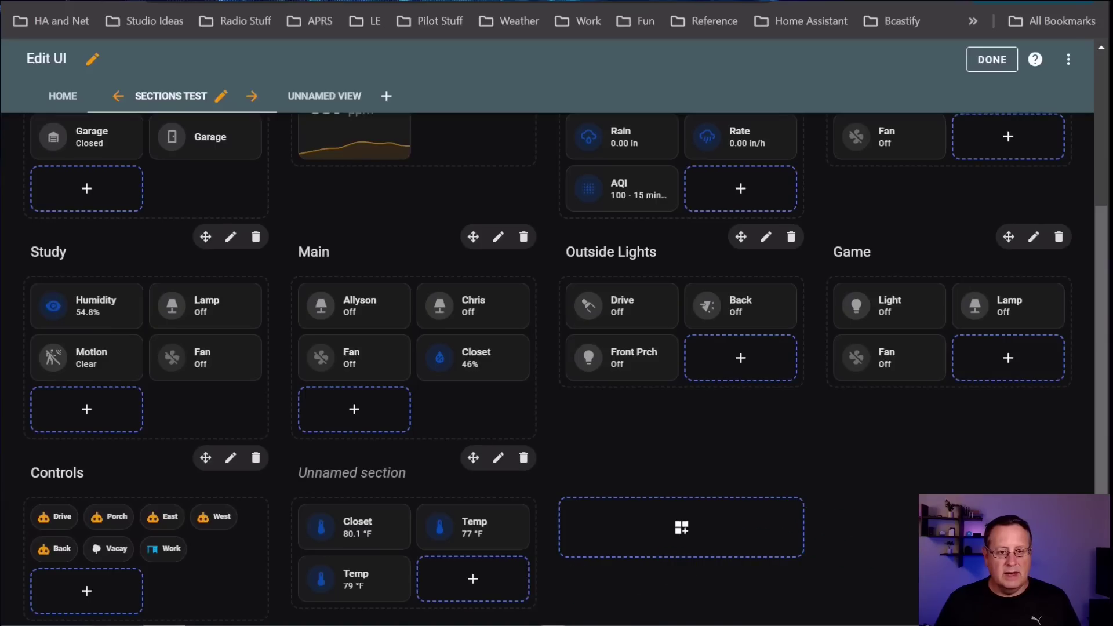
# - Move the Kitchen Living Temp card into the new unnamed section
pyautogui.scroll(3, 888, 589)
pyautogui.scroll(1, 856, 293)
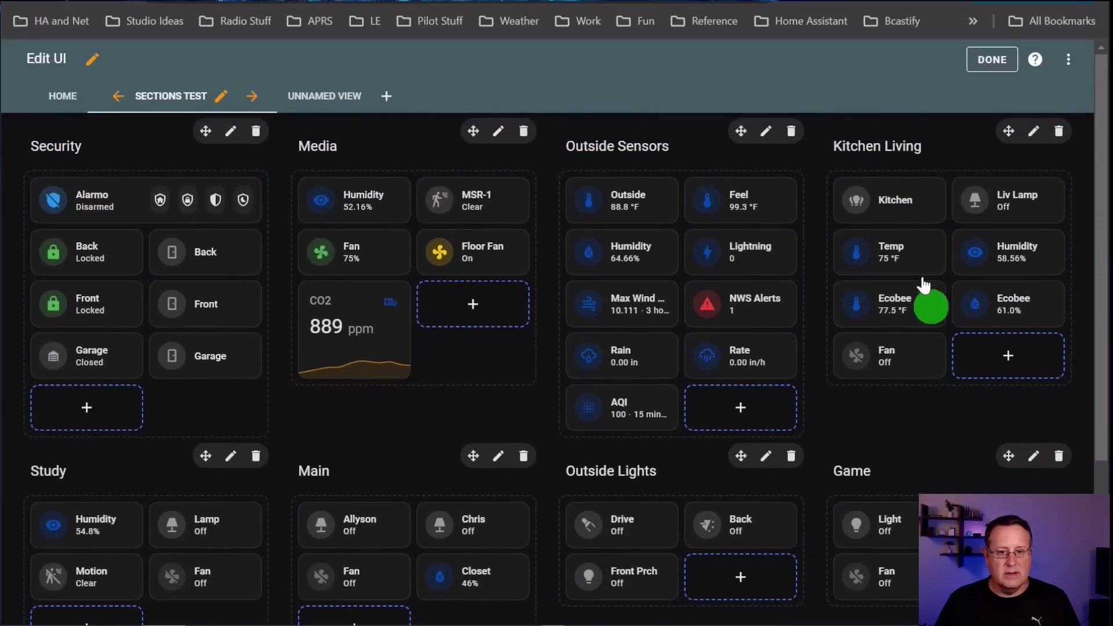
pyautogui.scroll(-3, 887, 301)
pyautogui.scroll(2, 893, 319)
pyautogui.moveTo(890, 164); pyautogui.dragTo(463, 568)
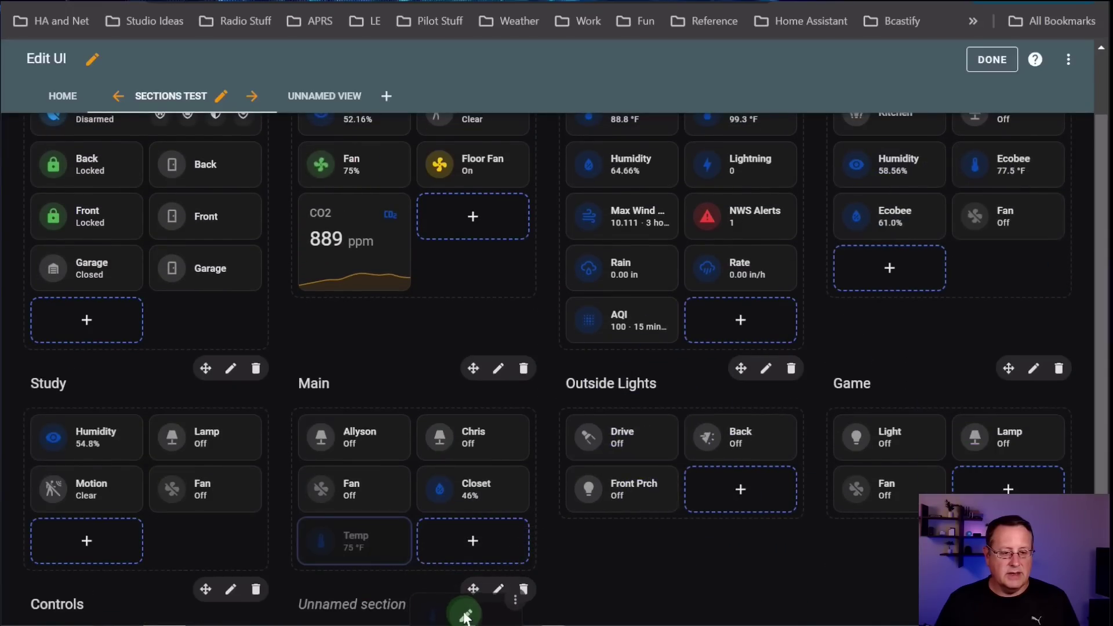
pyautogui.moveTo(472, 621); pyautogui.dragTo(398, 437)
# - Name the unnamed section 'Room Temps'
pyautogui.click(499, 422)
pyautogui.click(486, 316)
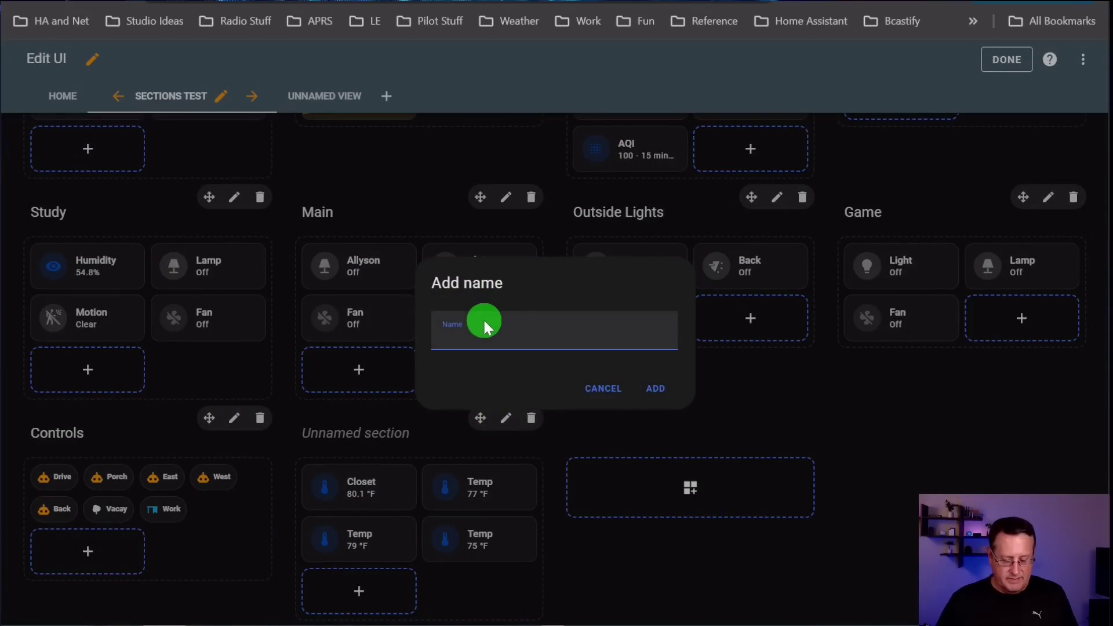
pyautogui.write('Room Temps')
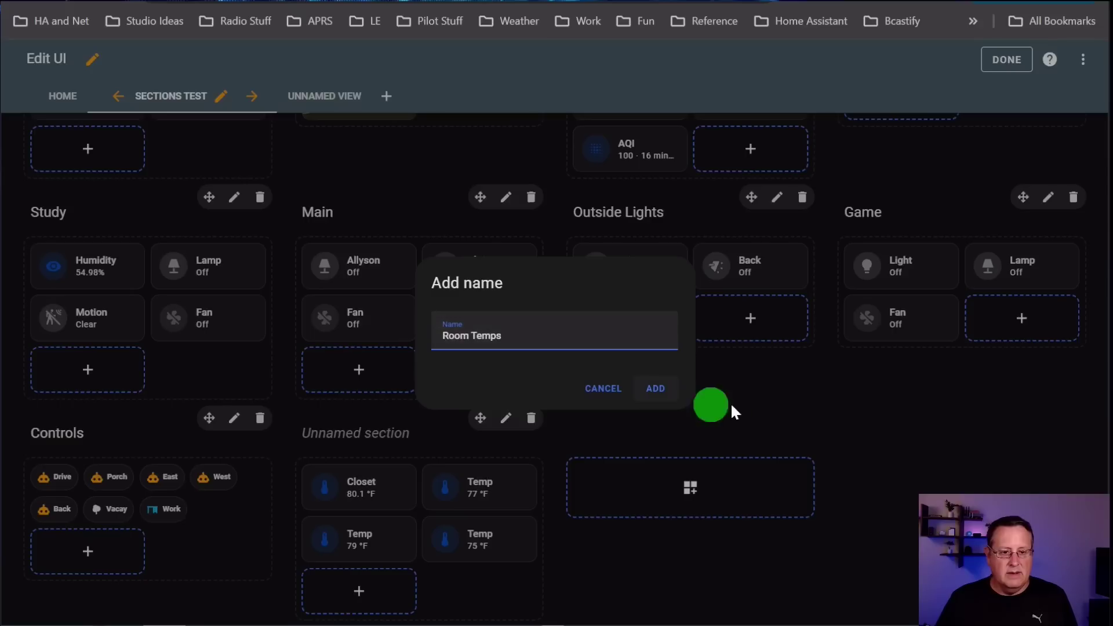
pyautogui.click(658, 388)
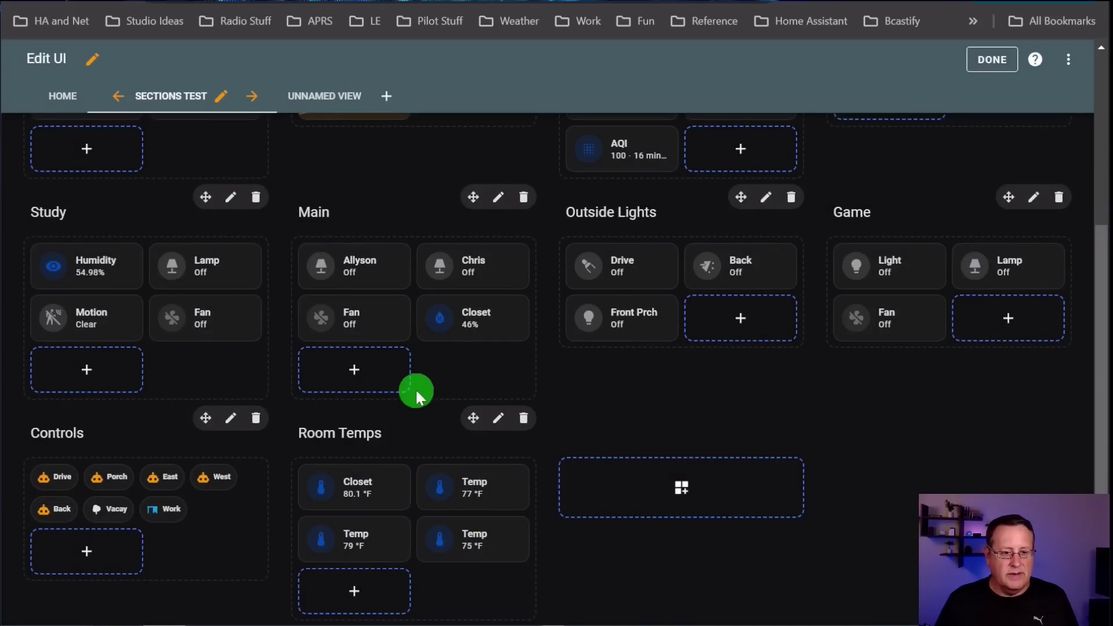
# - Move the Room Temps section beside Security in the top row and finish editing
pyautogui.moveTo(471, 419); pyautogui.dragTo(438, 130)
pyautogui.scroll(4, 688, 461)
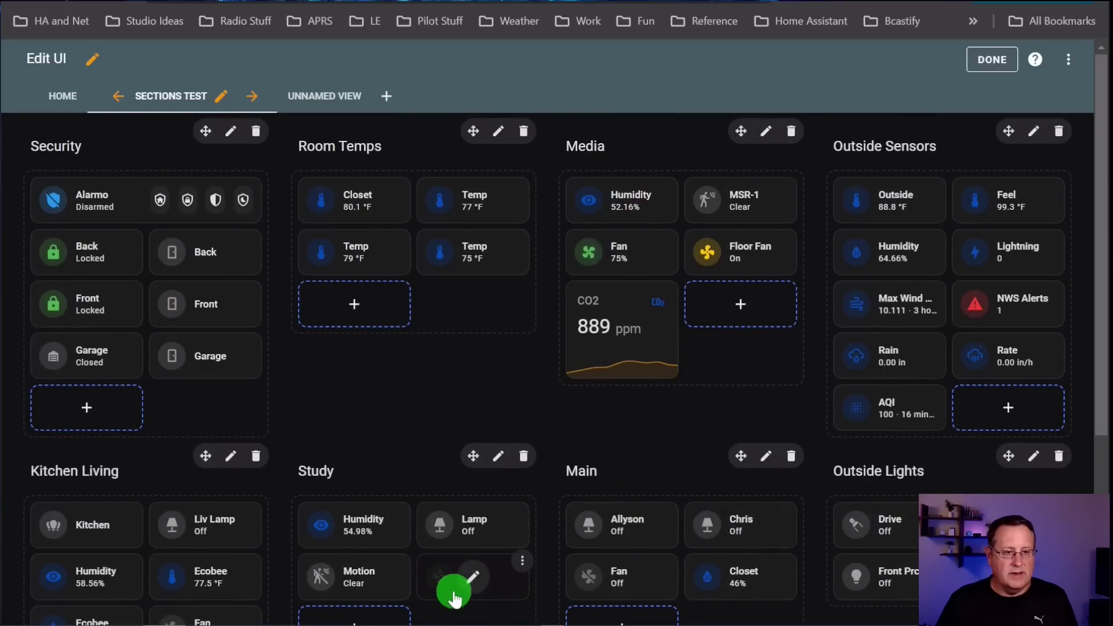
pyautogui.click(1007, 129)
pyautogui.click(985, 61)
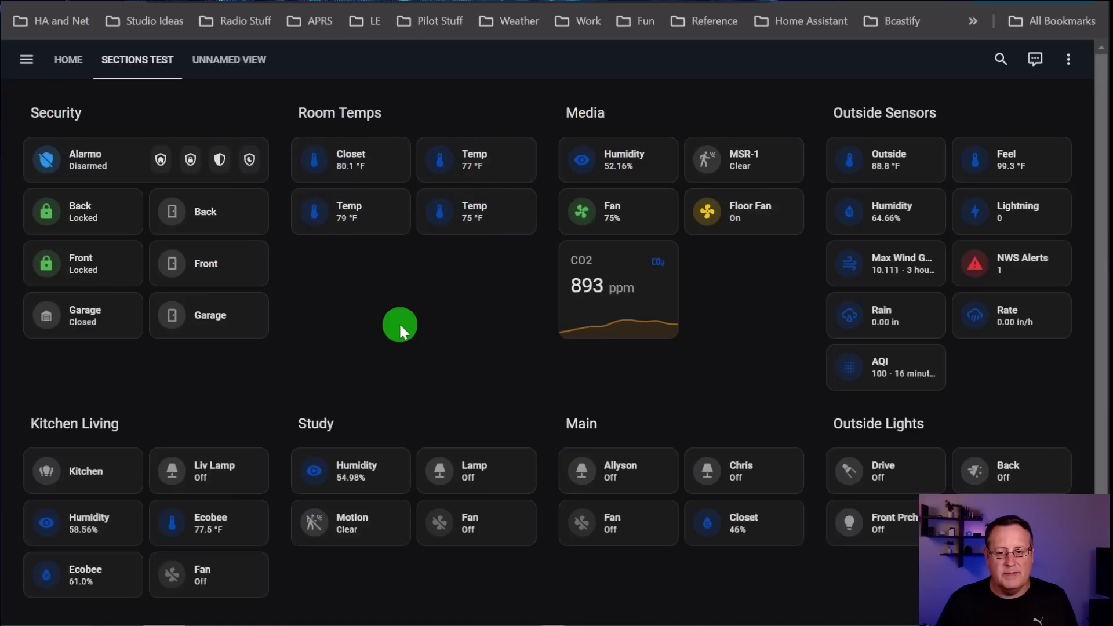
# - Open the Mobile simulator and switch the preview device to a Galaxy Tab S7 tablet
pyautogui.click(868, 3)
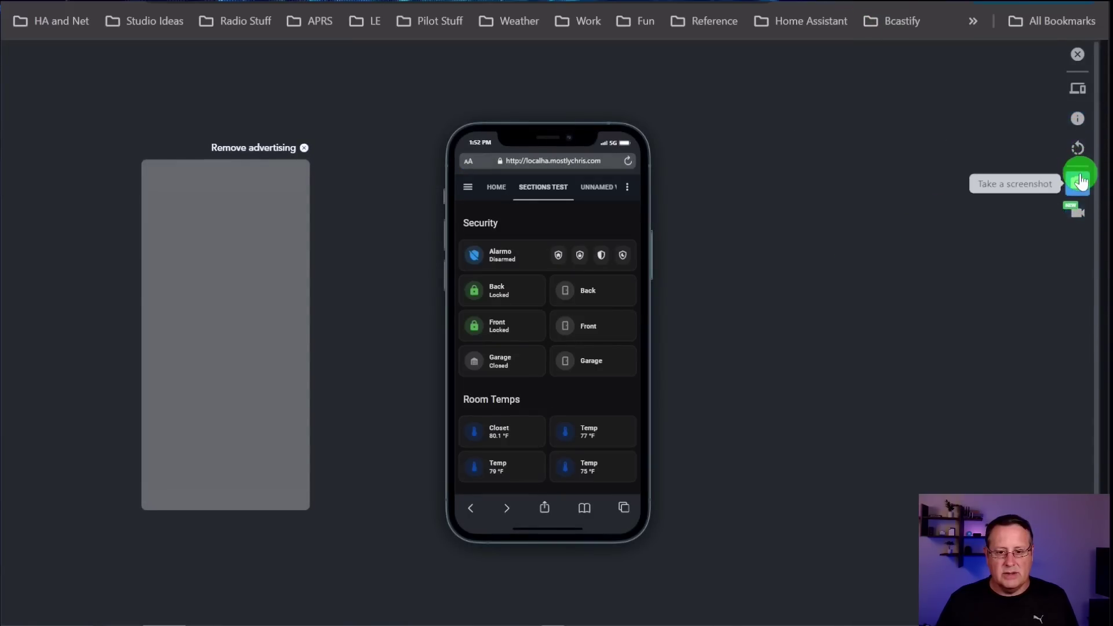
pyautogui.click(1077, 88)
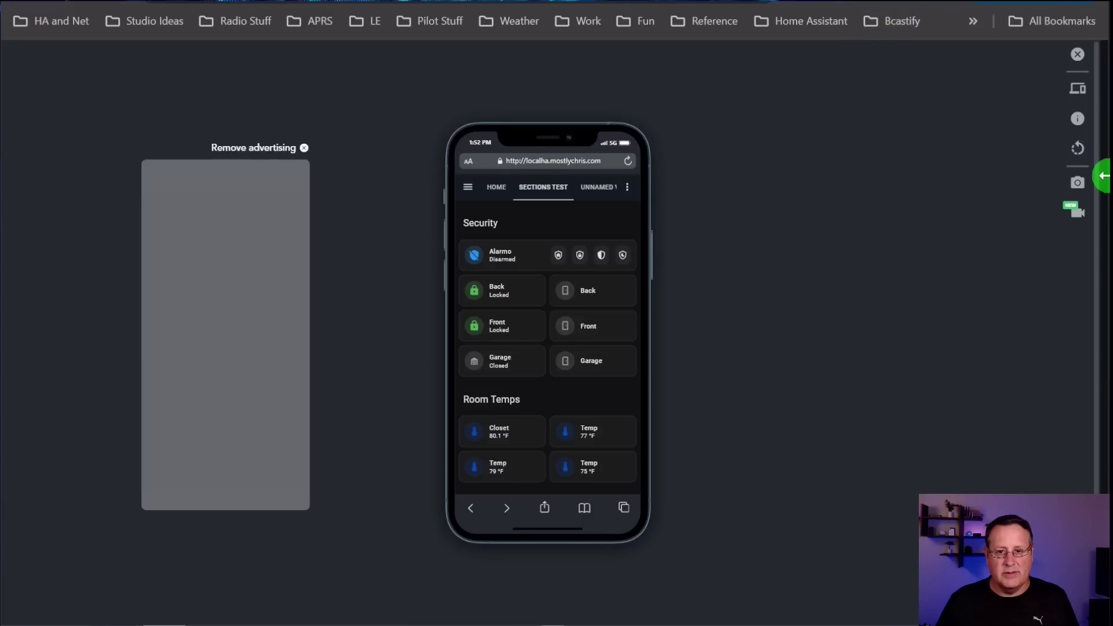
pyautogui.click(1073, 99)
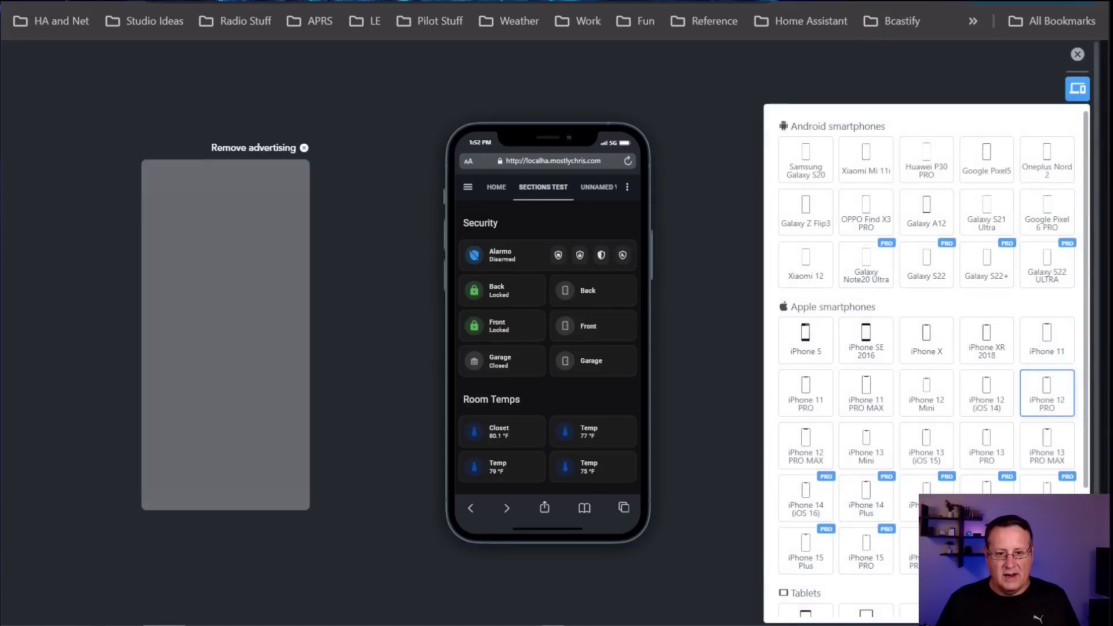
pyautogui.scroll(-3, 1027, 395)
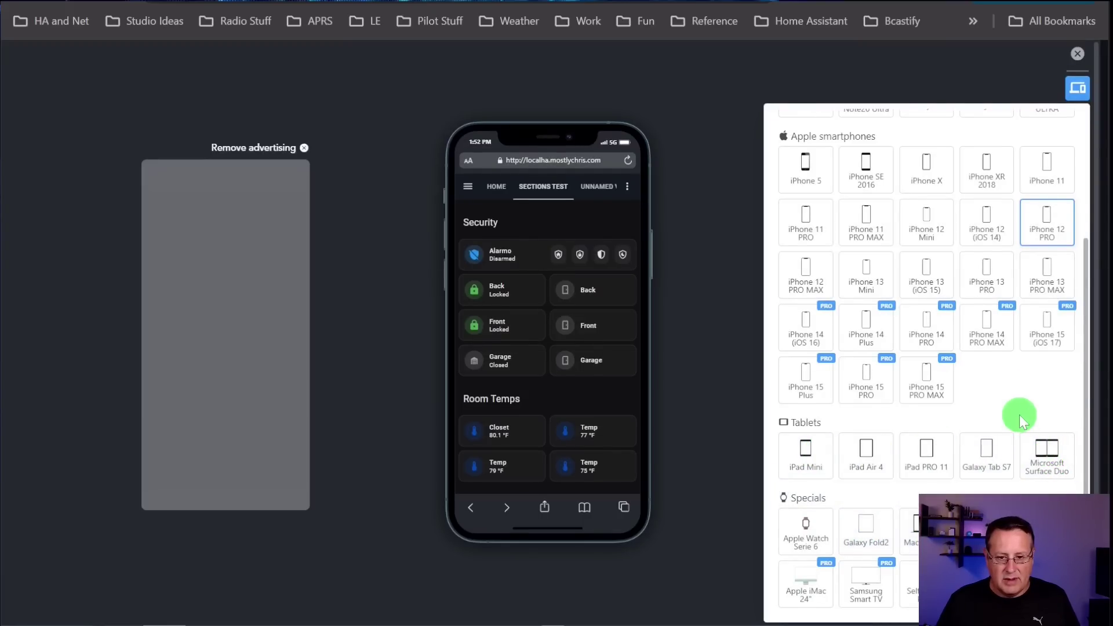
pyautogui.click(986, 454)
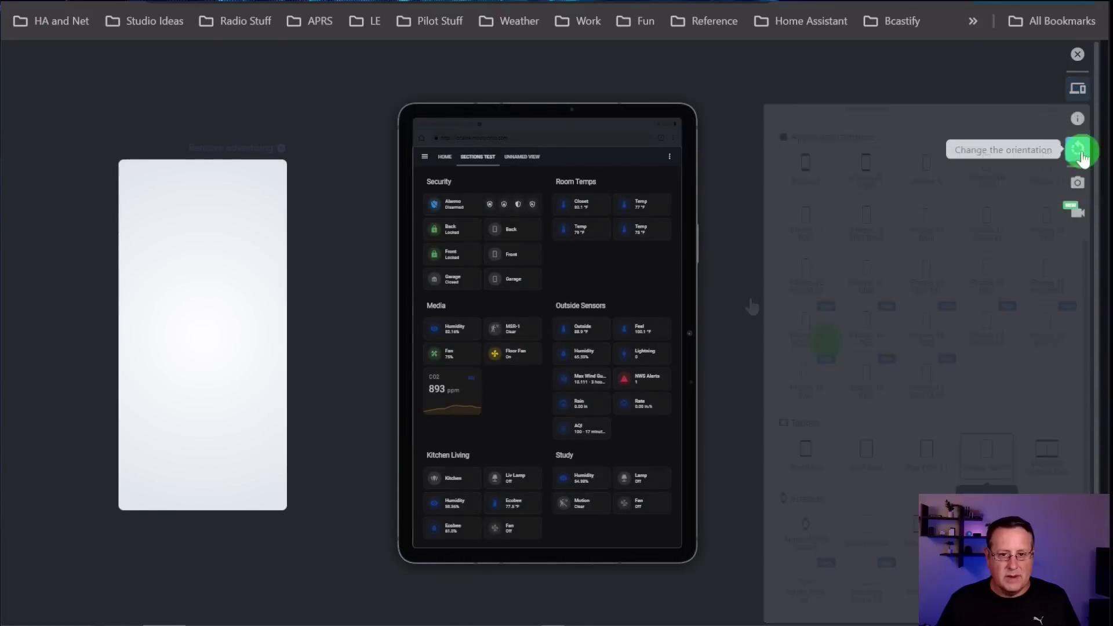
# - Rotate the tablet preview to landscape and scroll through the dashboard
pyautogui.click(1079, 151)
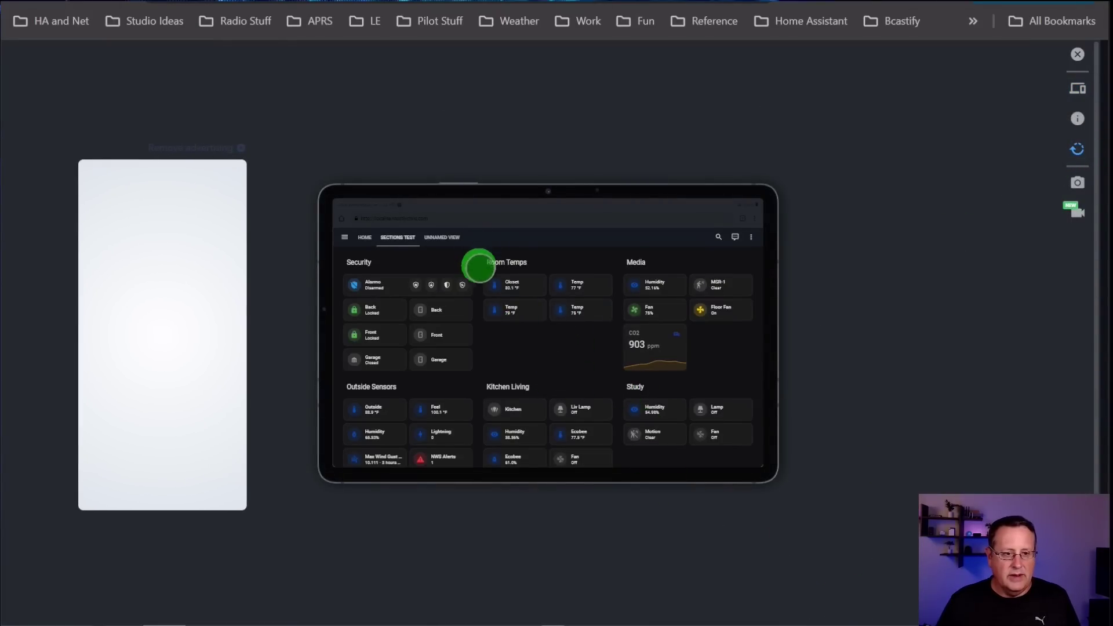
pyautogui.scroll(-5, 519, 345)
pyautogui.scroll(5, 522, 358)
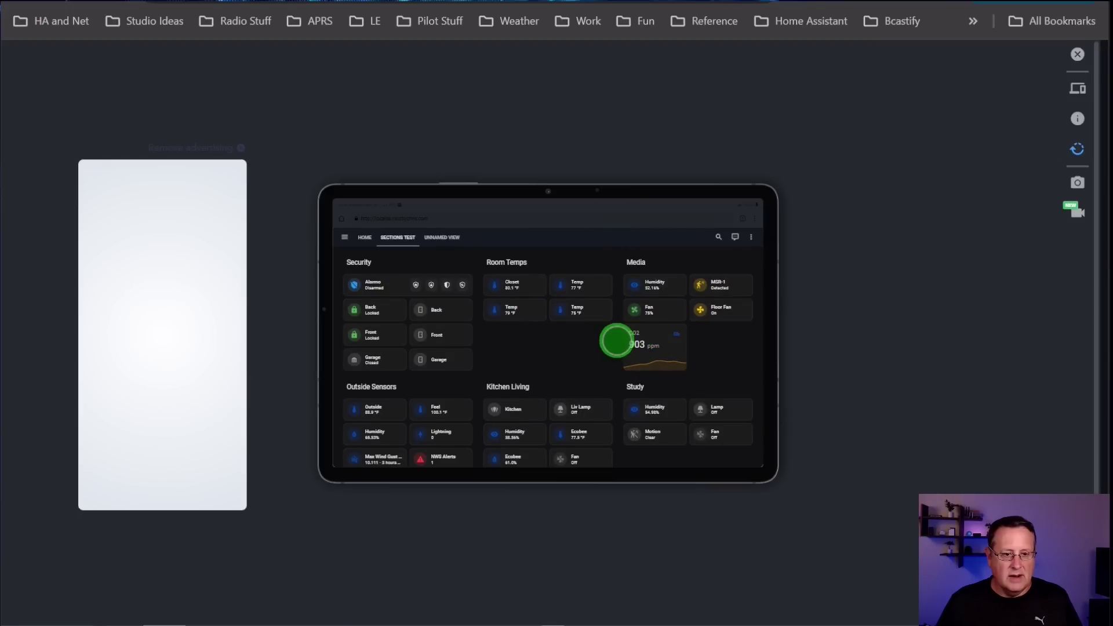
pyautogui.scroll(-1, 614, 341)
pyautogui.scroll(1, 614, 340)
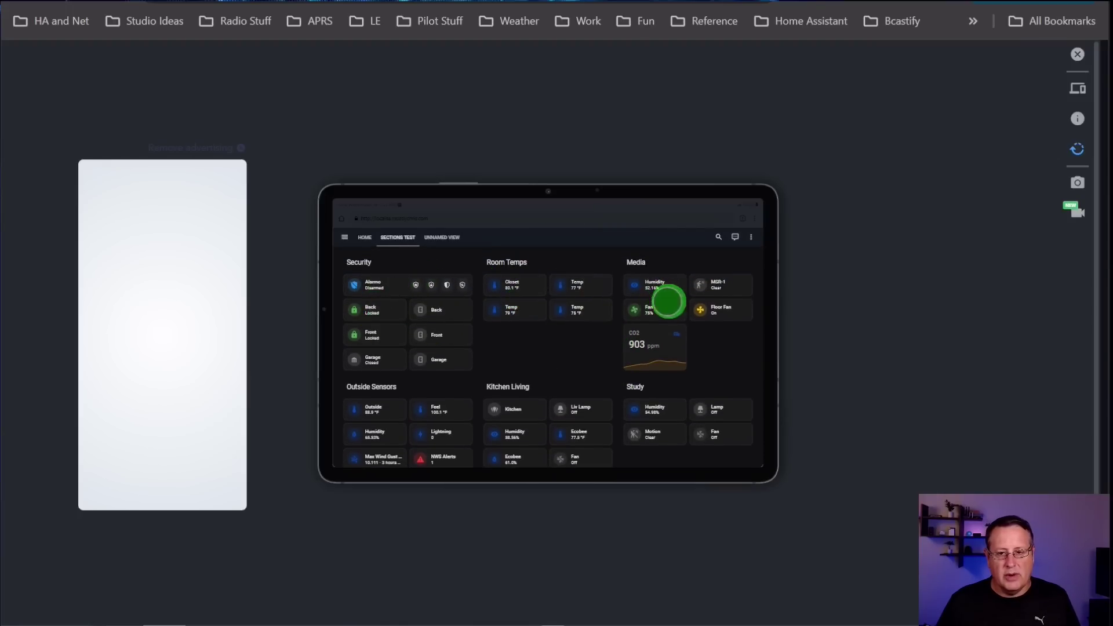
# - Zoom in twice to inspect the tablet view, then close the simulator and zoom back out once
pyautogui.hotkey('ctrl', '+')
pyautogui.hotkey('ctrl', '+')
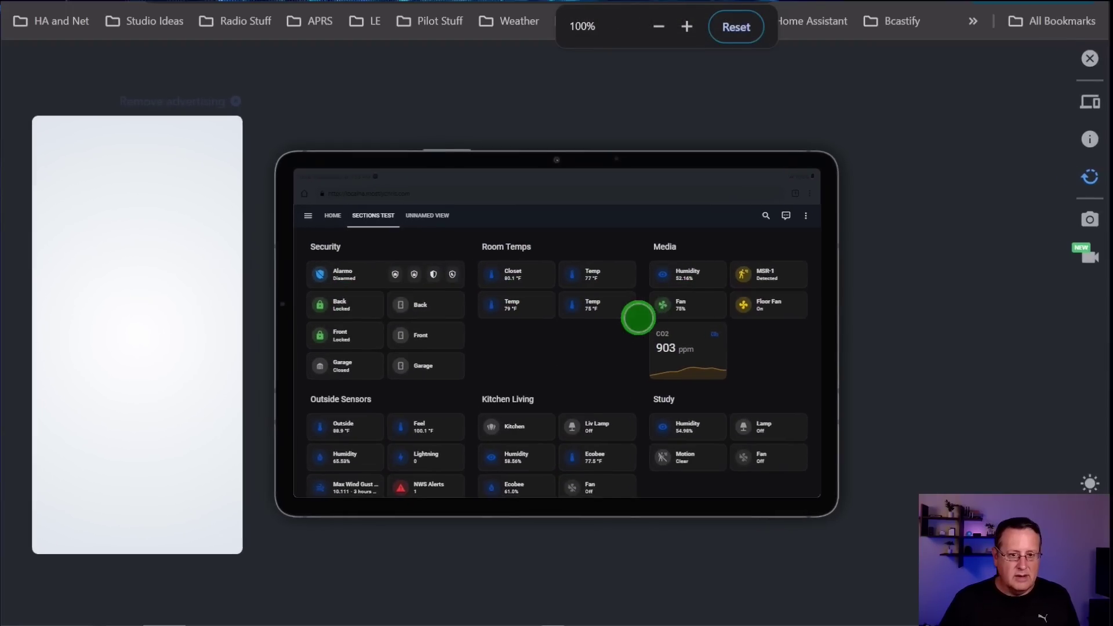
pyautogui.hotkey('ctrl', '+')
pyautogui.scroll(-3, 509, 348)
pyautogui.scroll(-2, 503, 352)
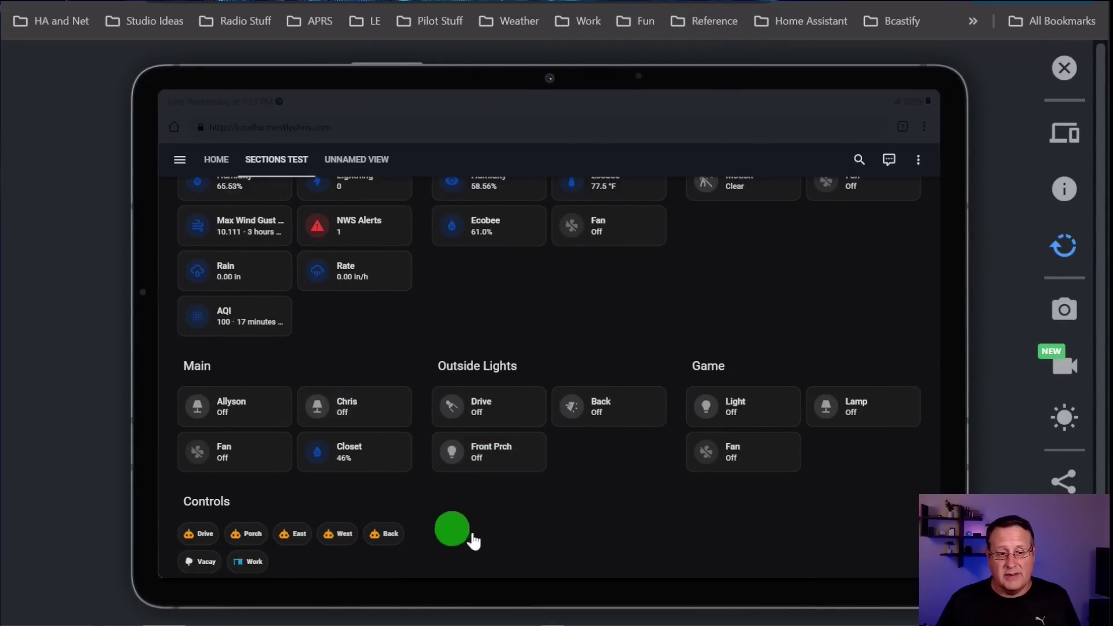
pyautogui.scroll(5, 566, 510)
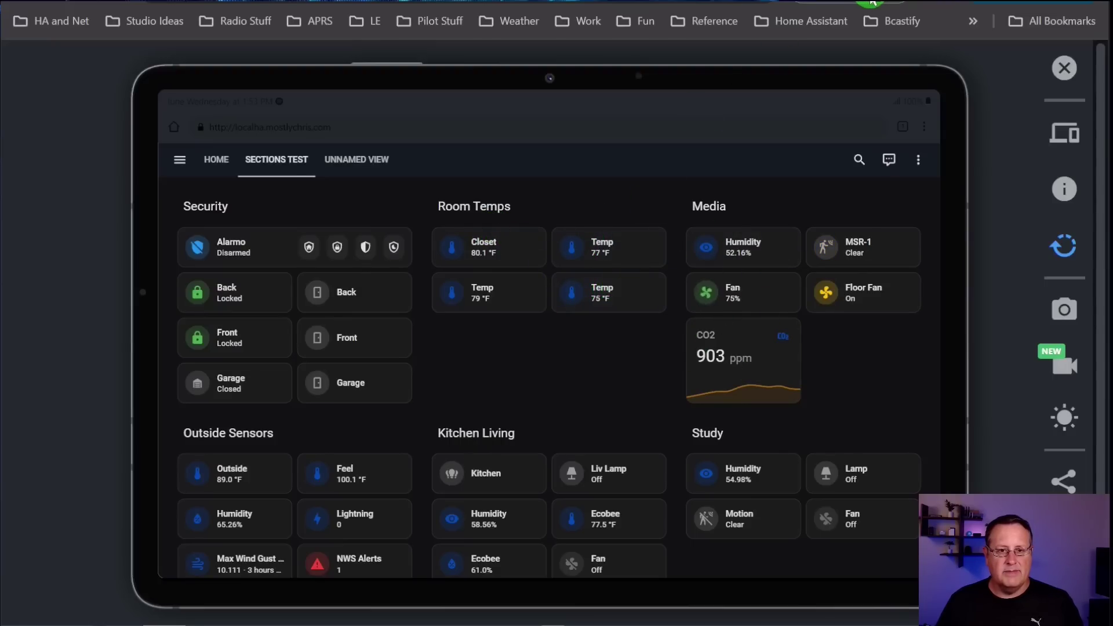
pyautogui.click(873, 2)
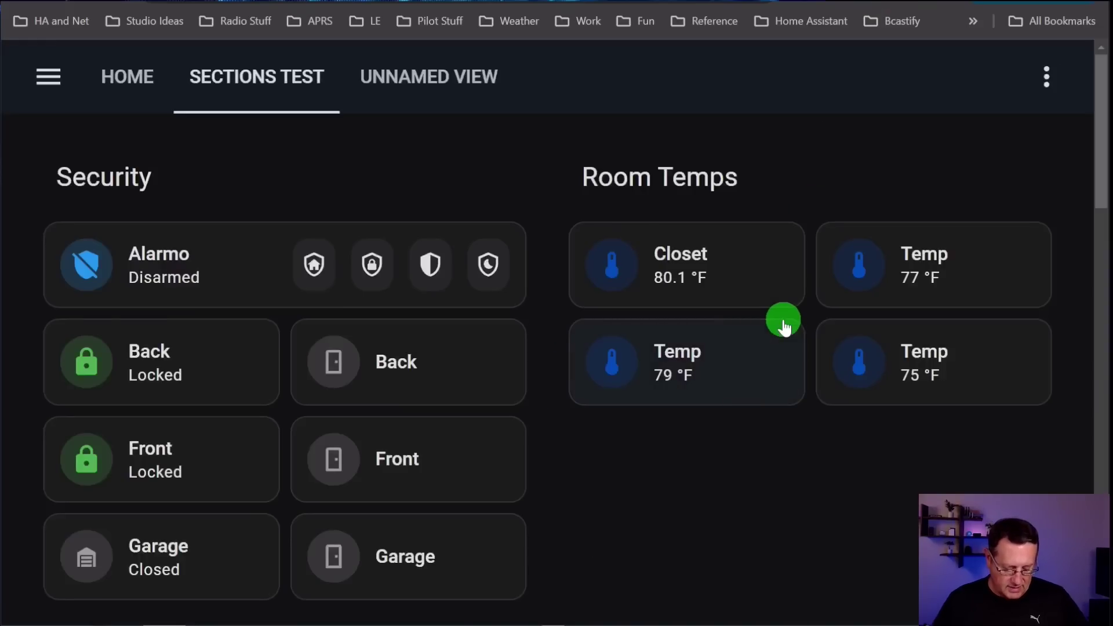
pyautogui.hotkey('ctrl', '-')
pyautogui.hotkey('ctrl', '-')
pyautogui.hotkey('ctrl', '-')
pyautogui.hotkey('ctrl', '-')
pyautogui.hotkey('ctrl', '-')
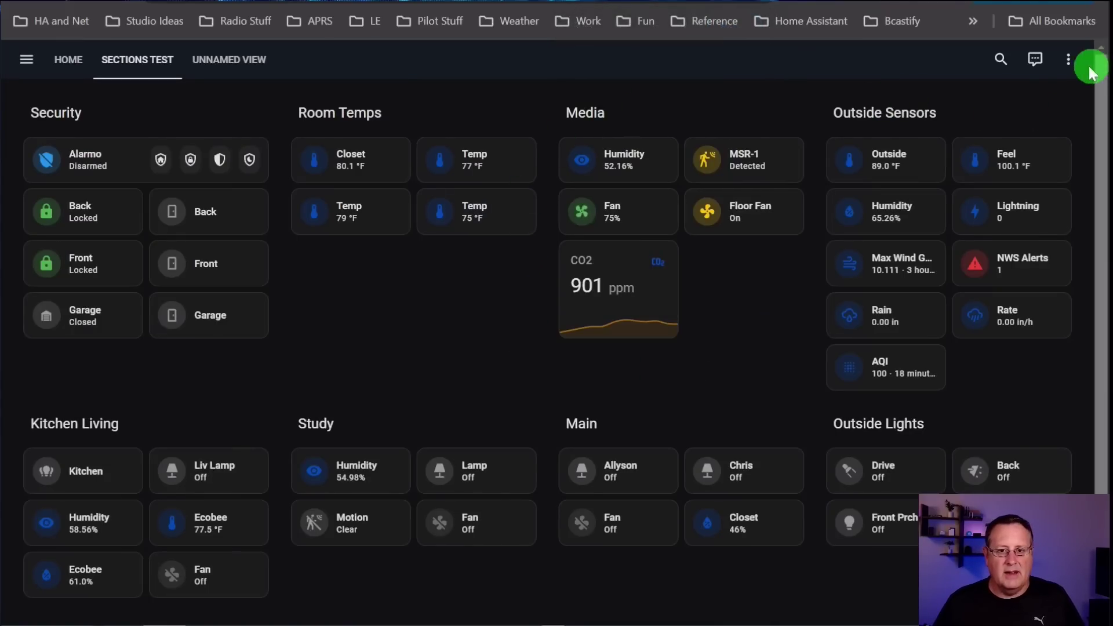
# - In edit mode, set the Sections Test view's maximum number of columns to 6 and save
pyautogui.click(1068, 59)
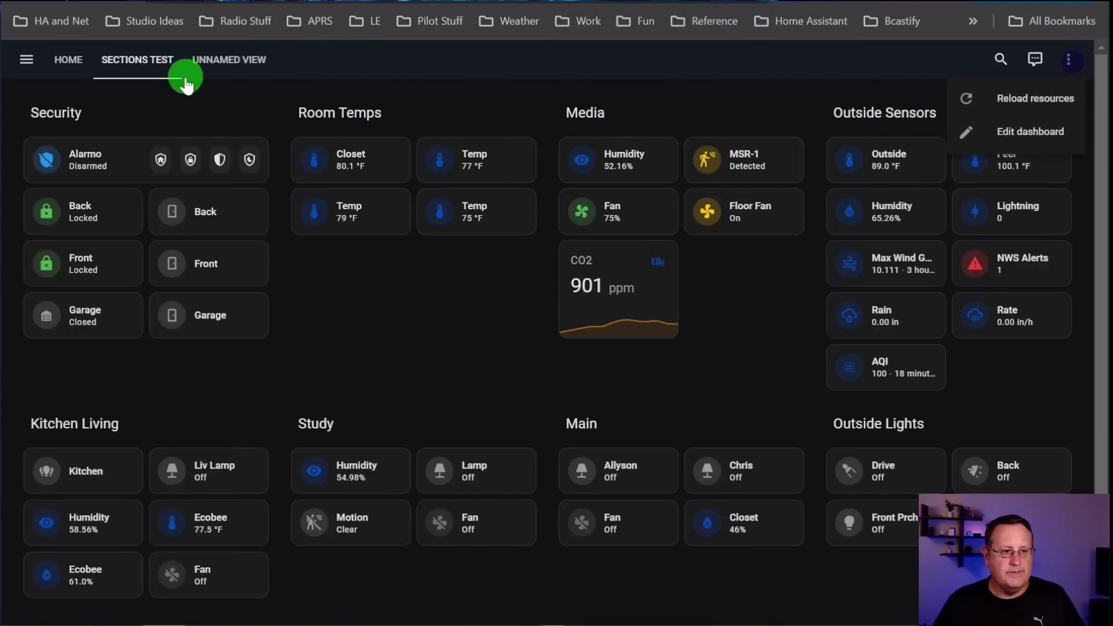
pyautogui.click(1023, 131)
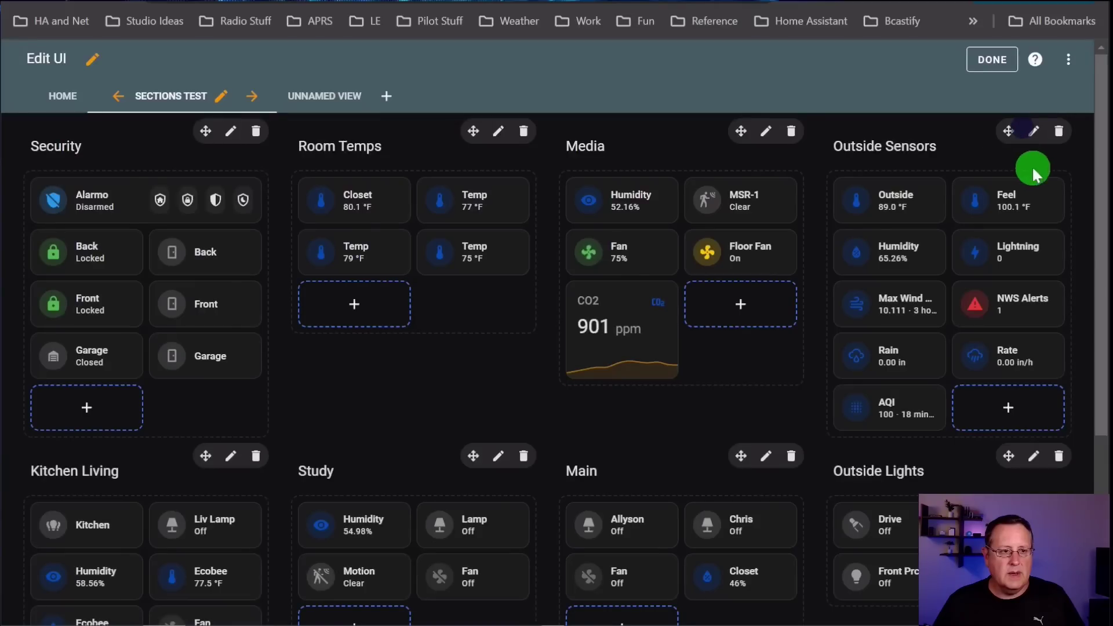
pyautogui.click(232, 139)
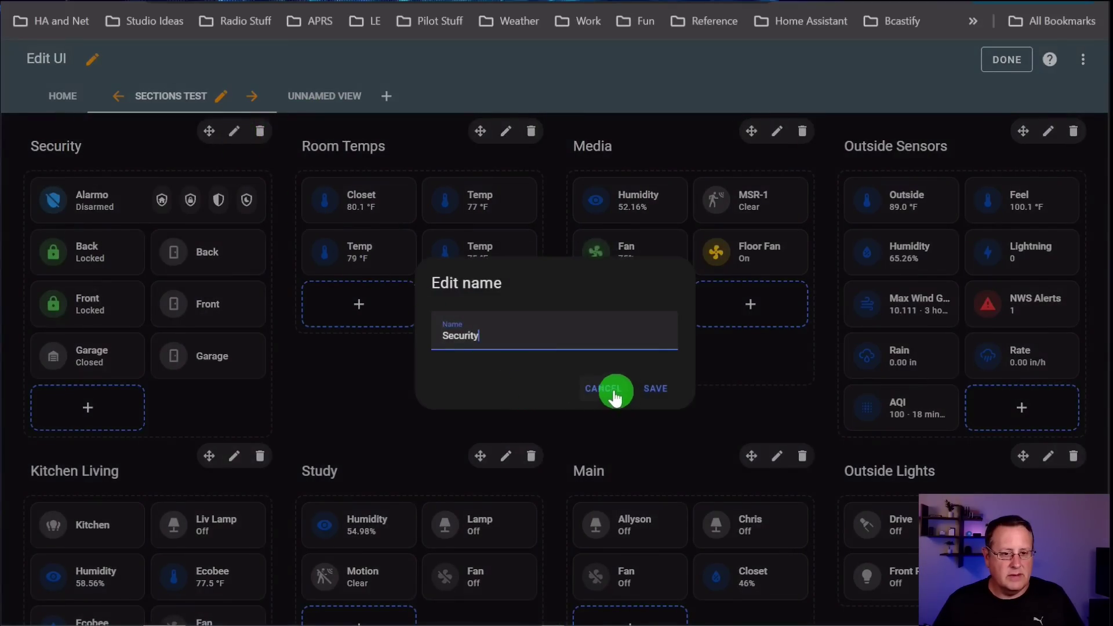
pyautogui.click(615, 397)
pyautogui.click(221, 99)
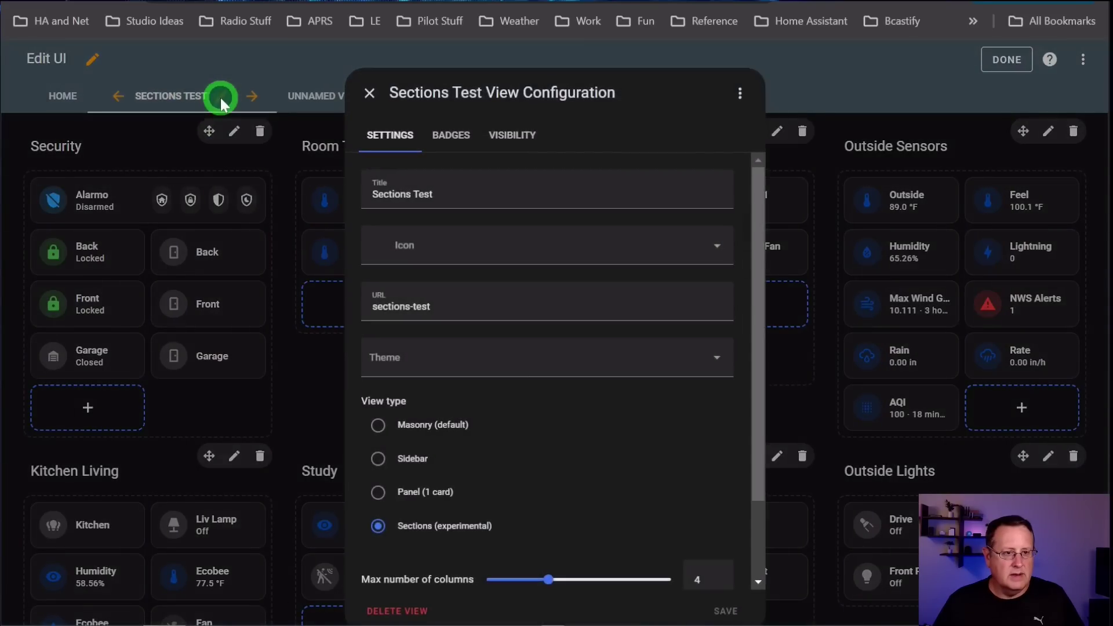
pyautogui.scroll(-2, 557, 492)
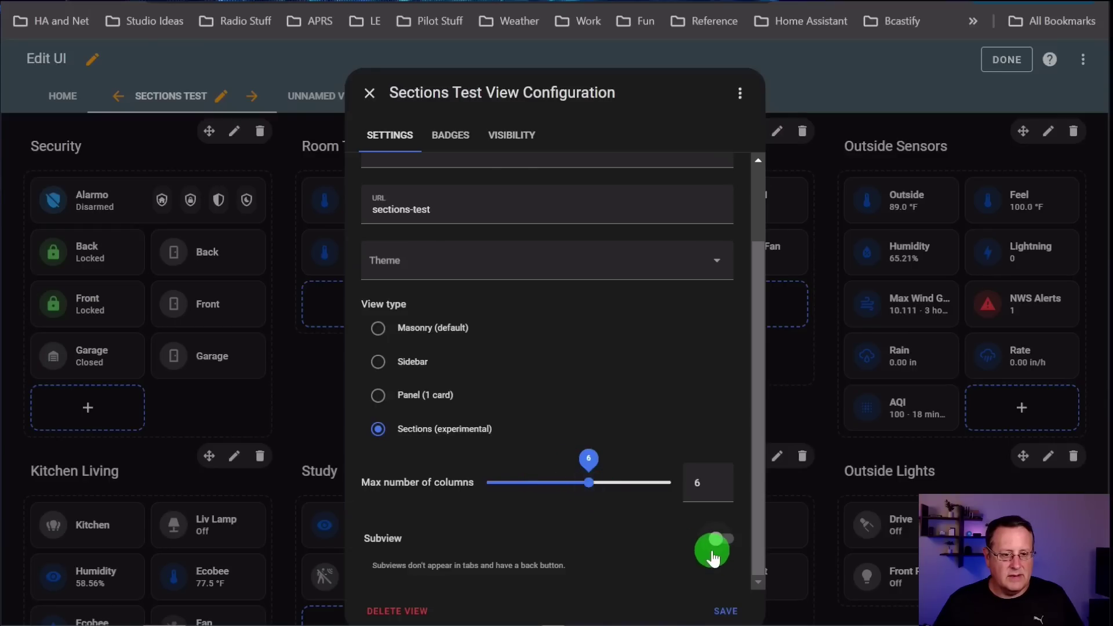
pyautogui.click(729, 613)
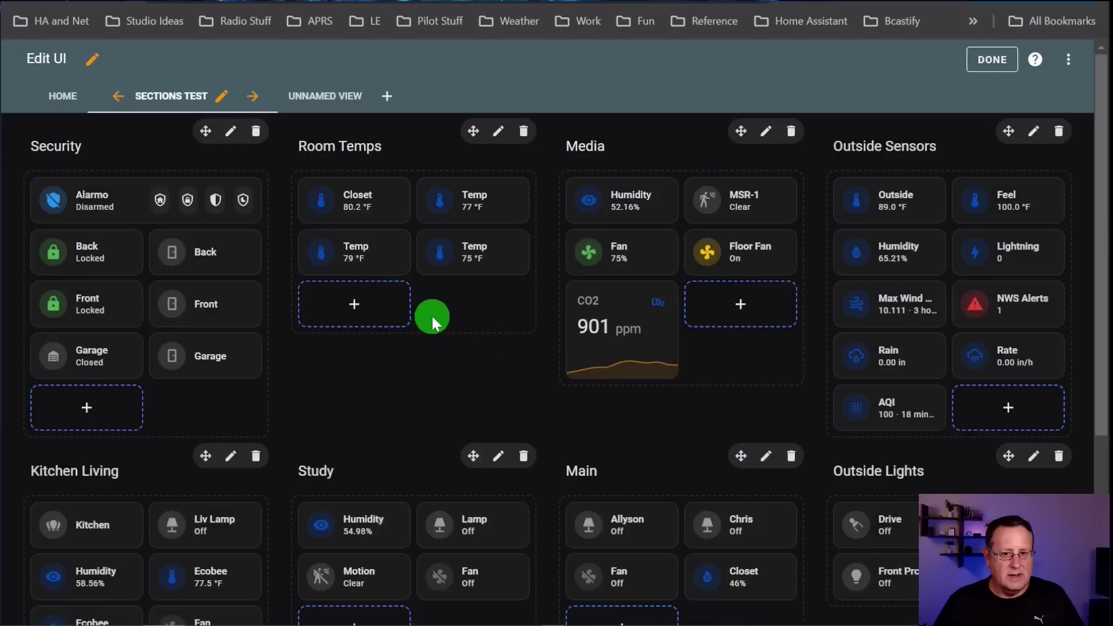
# - Exit edit mode, go back to the Sections Test view, and scroll down to Game and Controls and back
pyautogui.click(991, 60)
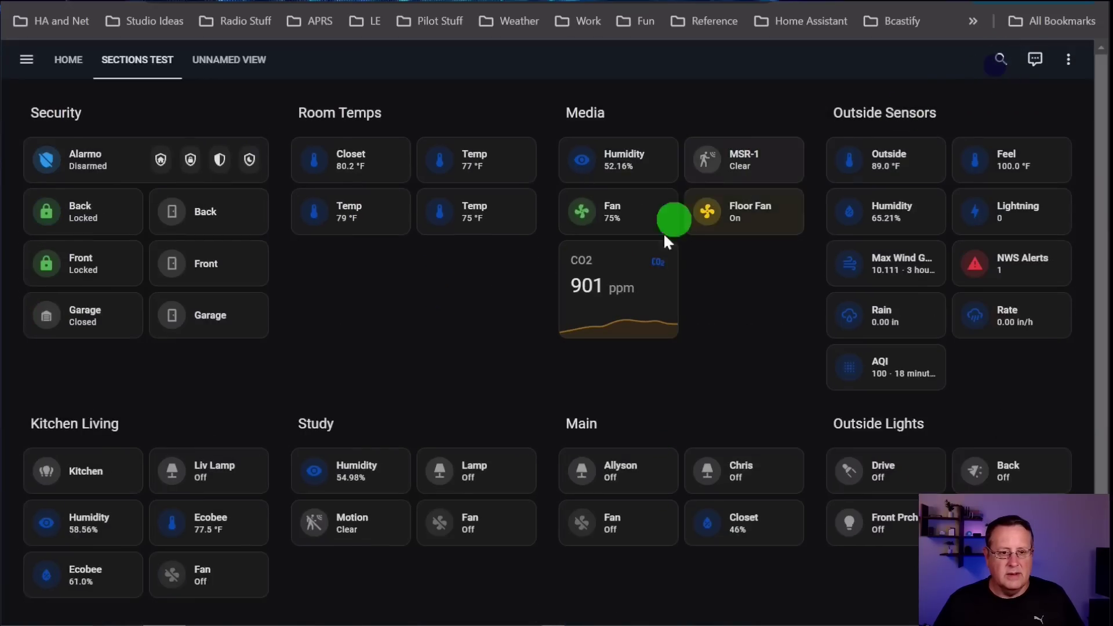
pyautogui.scroll(-3, 769, 439)
pyautogui.scroll(3, 765, 446)
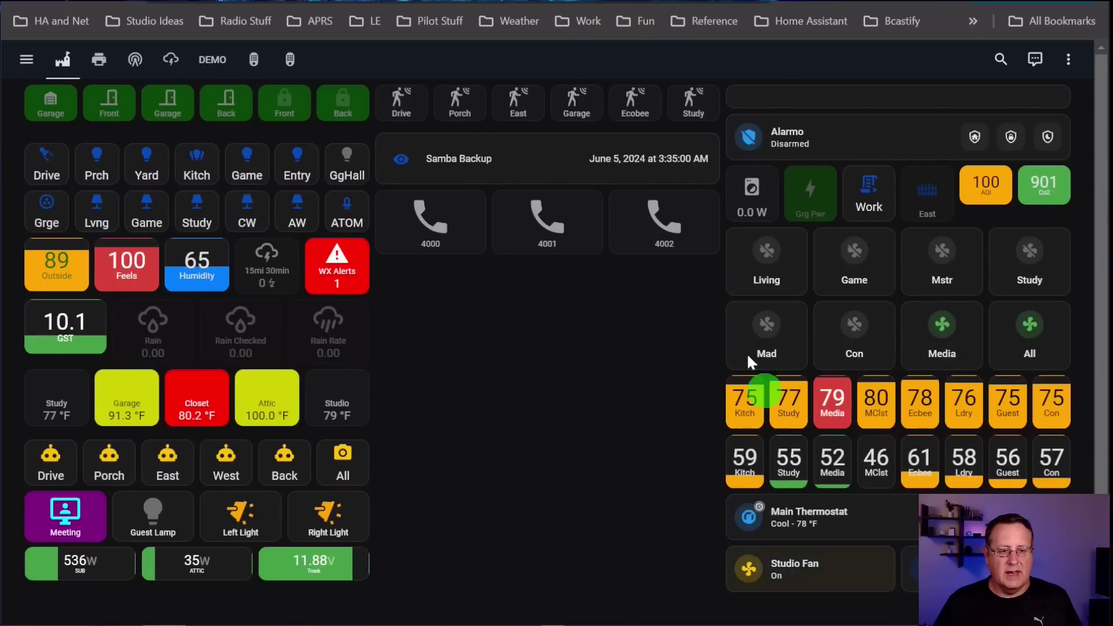
pyautogui.hotkey('alt', 'Left')
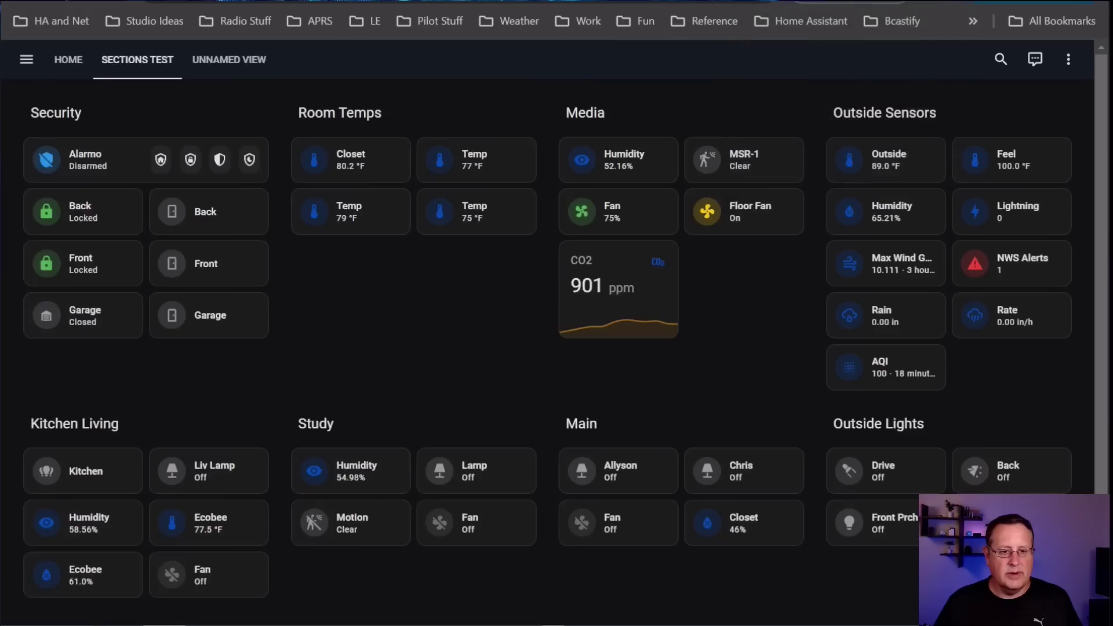
pyautogui.scroll(-2, 609, 584)
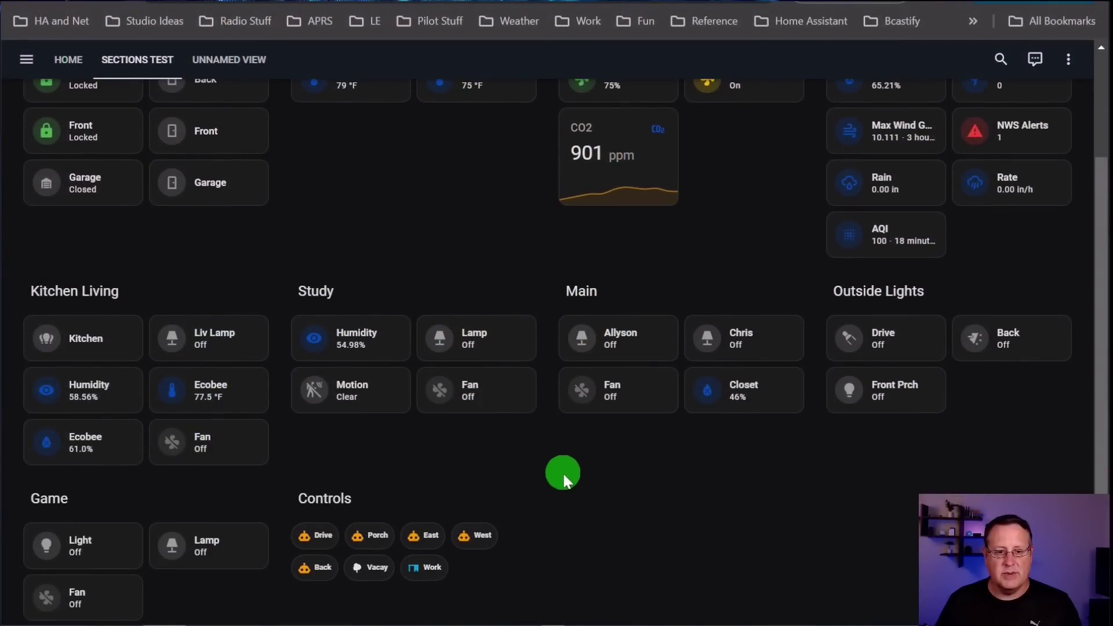
pyautogui.scroll(2, 665, 540)
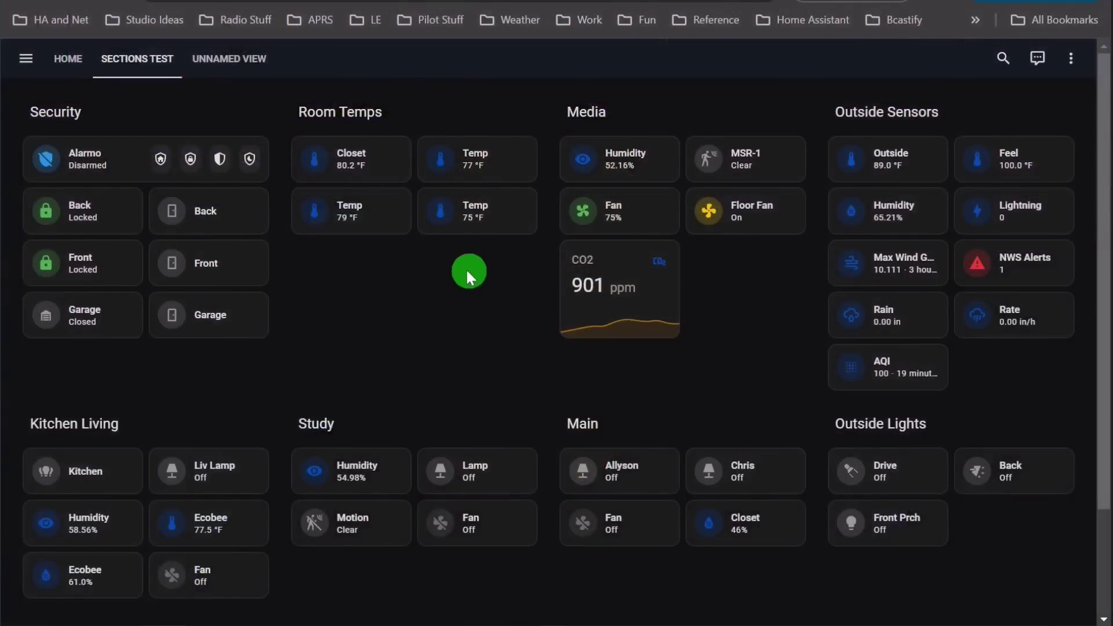
# - Scroll down through the By Area view's sections in the tablet preview
pyautogui.scroll(-3, 447, 273)
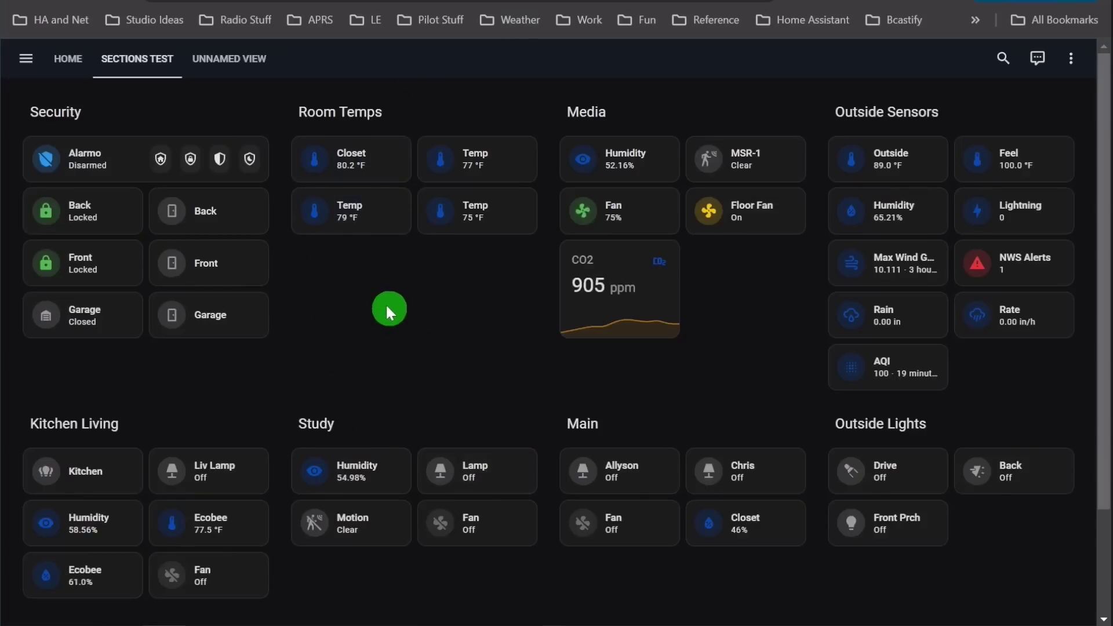
pyautogui.scroll(-3, 383, 300)
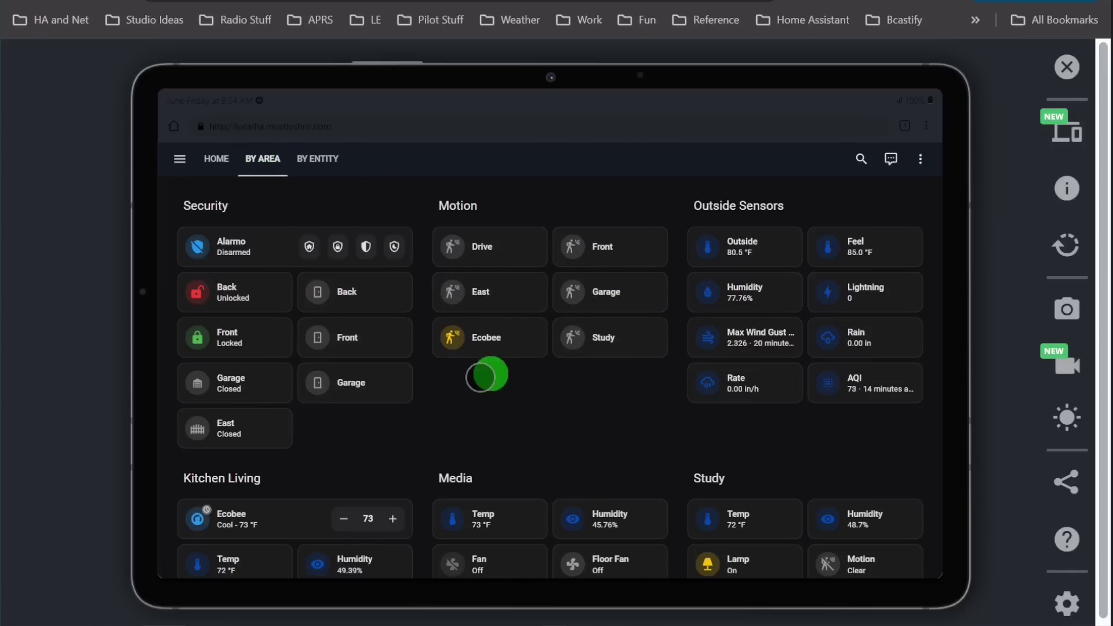
pyautogui.scroll(-5, 529, 347)
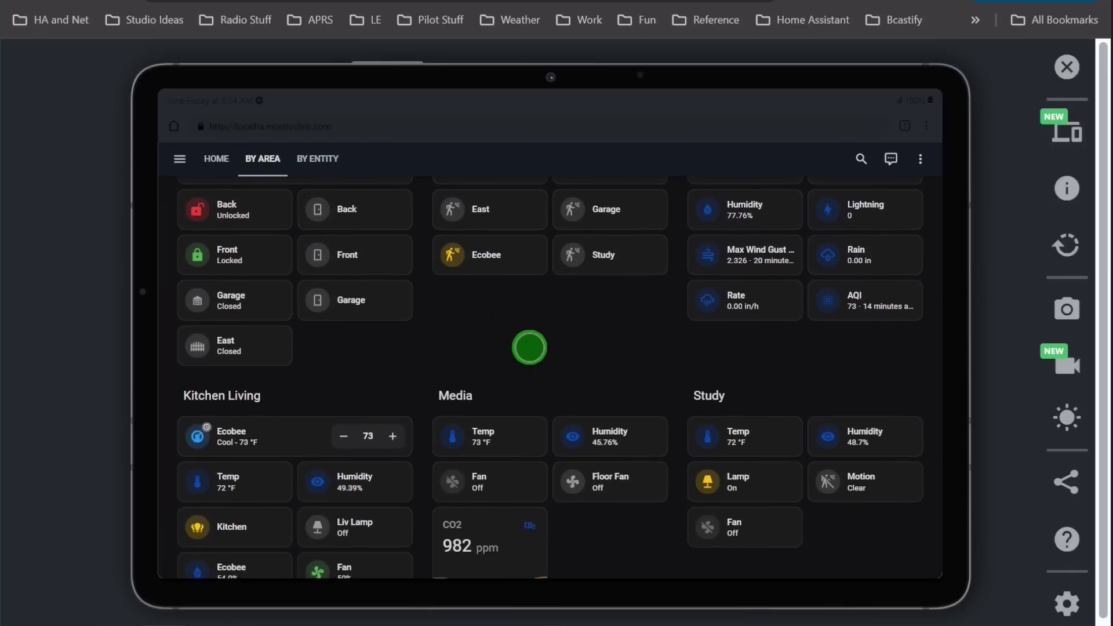
pyautogui.scroll(-3, 576, 485)
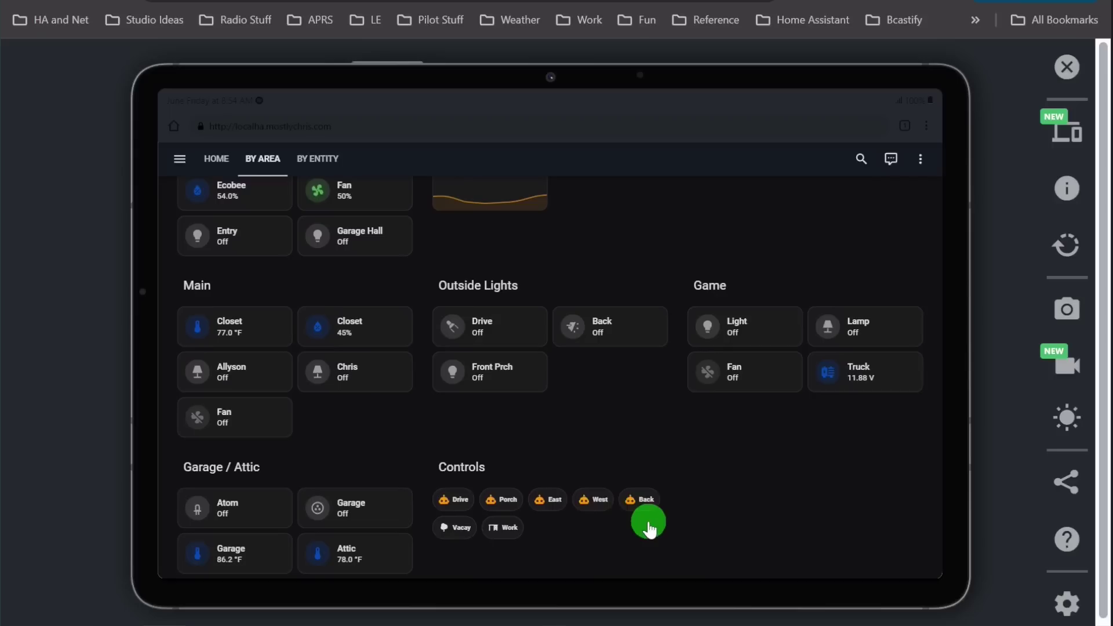
pyautogui.scroll(6, 645, 525)
pyautogui.scroll(3, 528, 350)
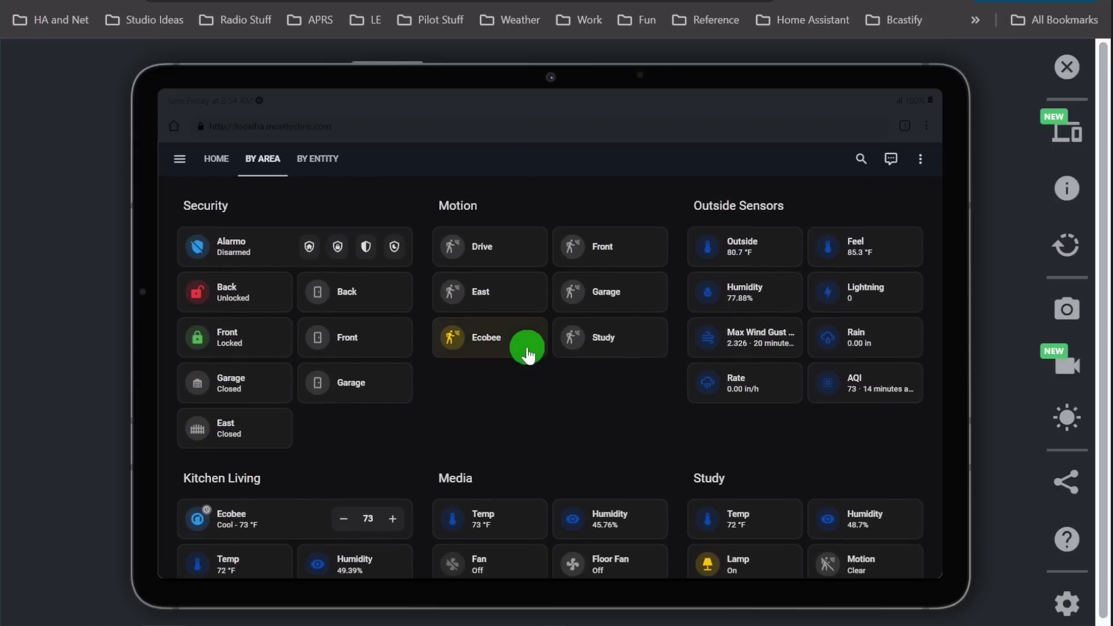
# - Switch to the By Entity view and scroll through Fans, Temps and Humidity, then back to the top
pyautogui.click(327, 159)
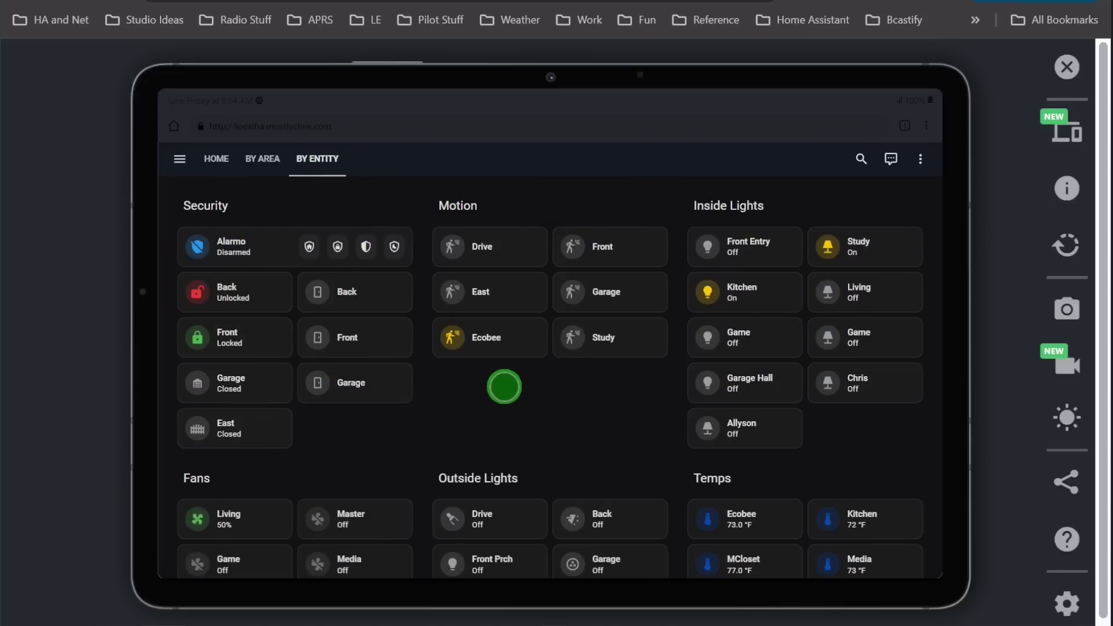
pyautogui.scroll(-1, 503, 386)
pyautogui.scroll(1, 497, 383)
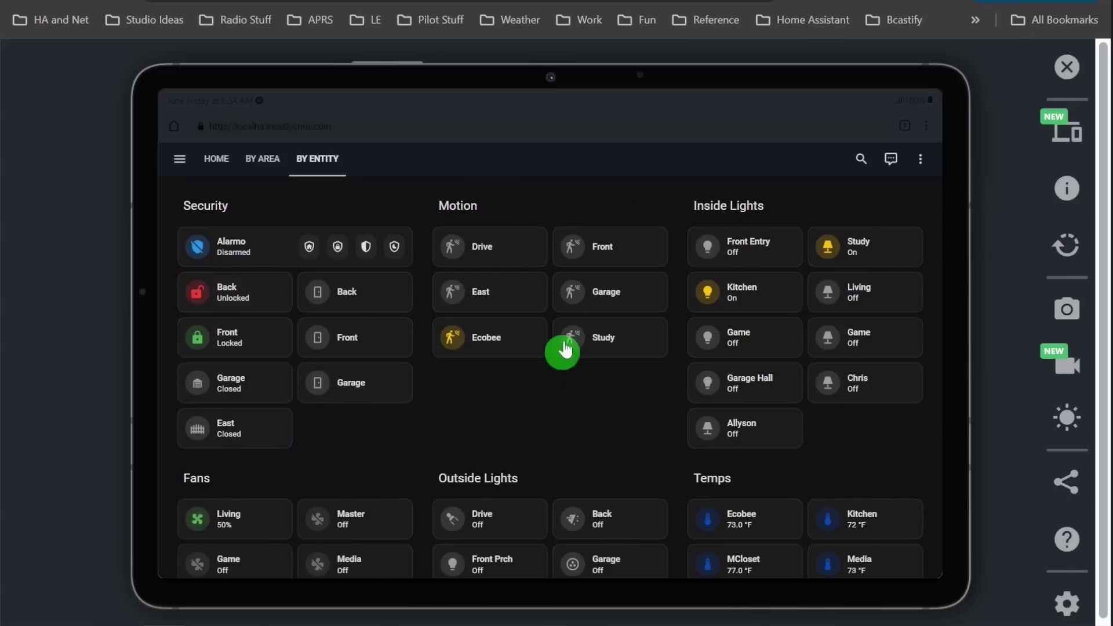
pyautogui.scroll(-2, 687, 336)
pyautogui.scroll(2, 682, 336)
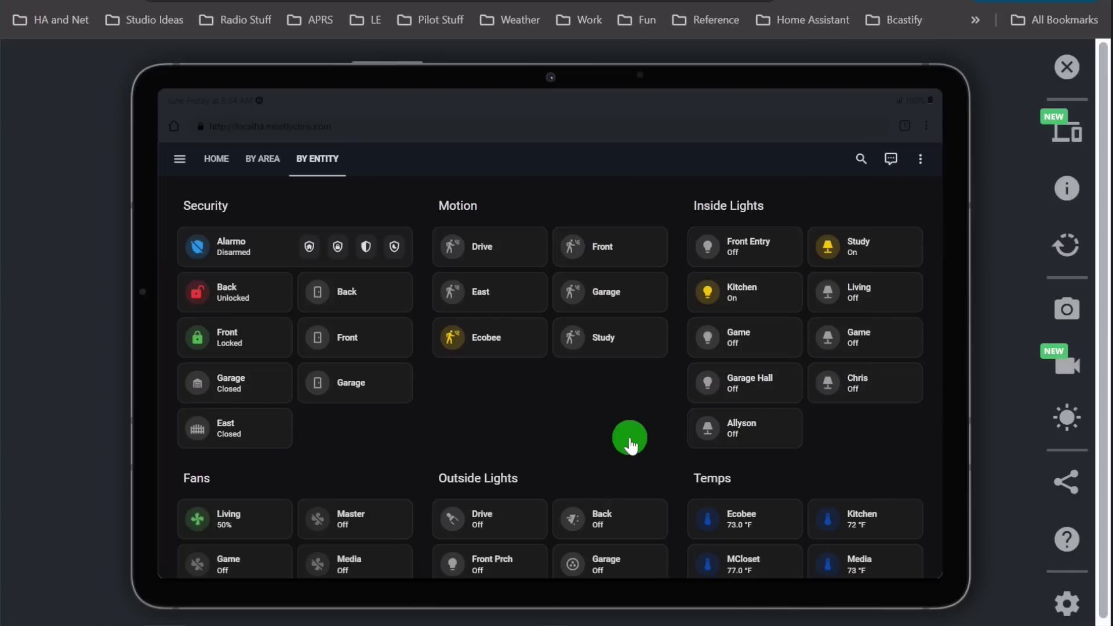
pyautogui.scroll(-2, 620, 417)
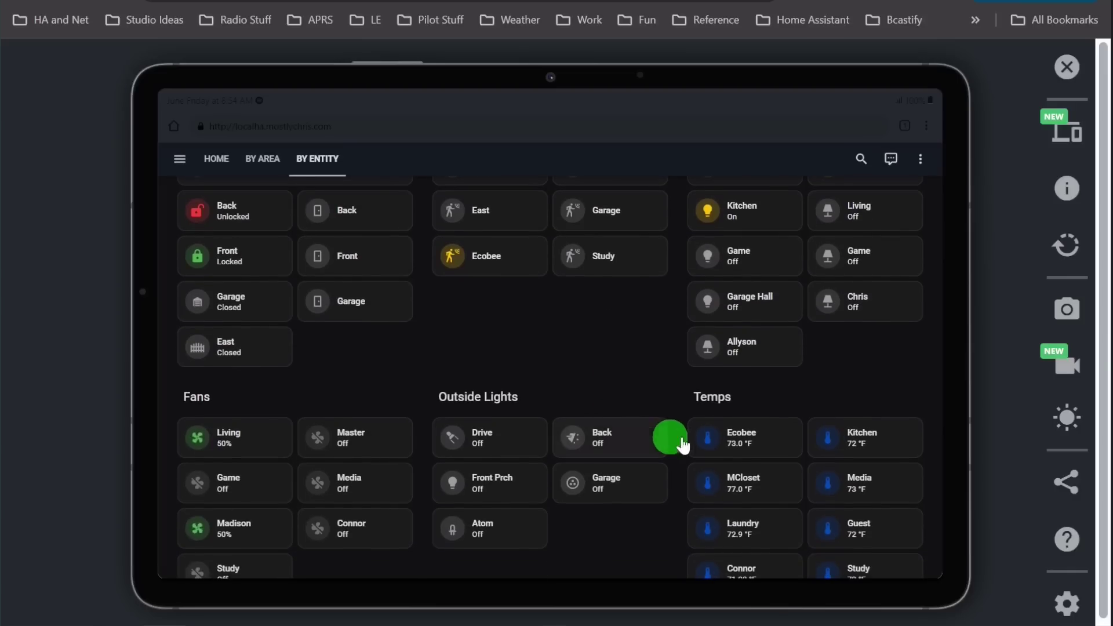
pyautogui.scroll(1, 725, 336)
pyautogui.scroll(-2, 482, 356)
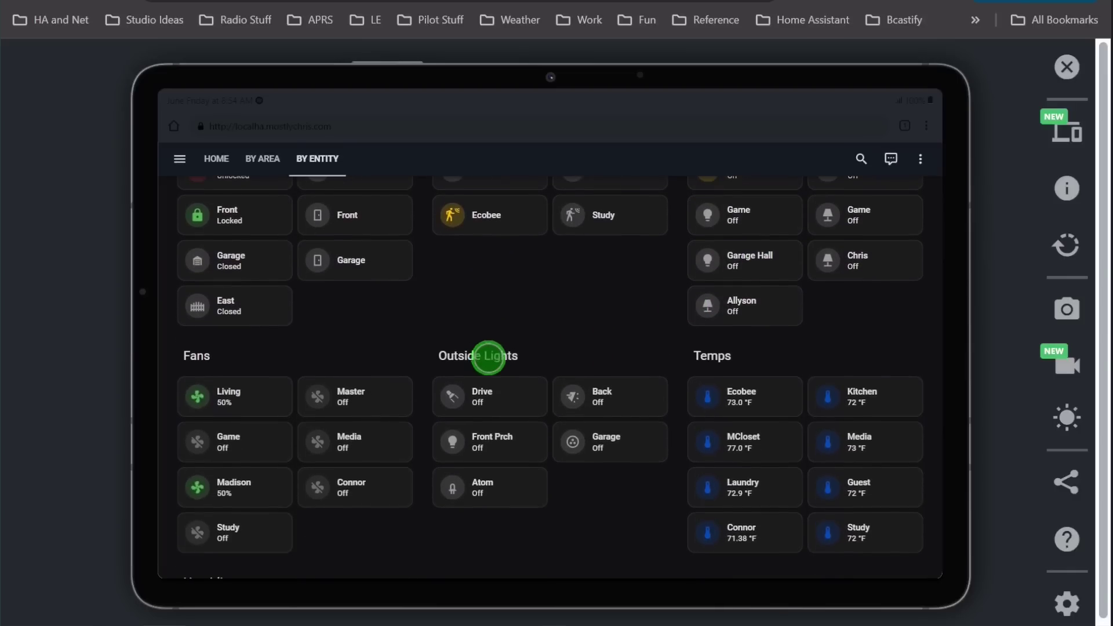
pyautogui.scroll(-2, 481, 342)
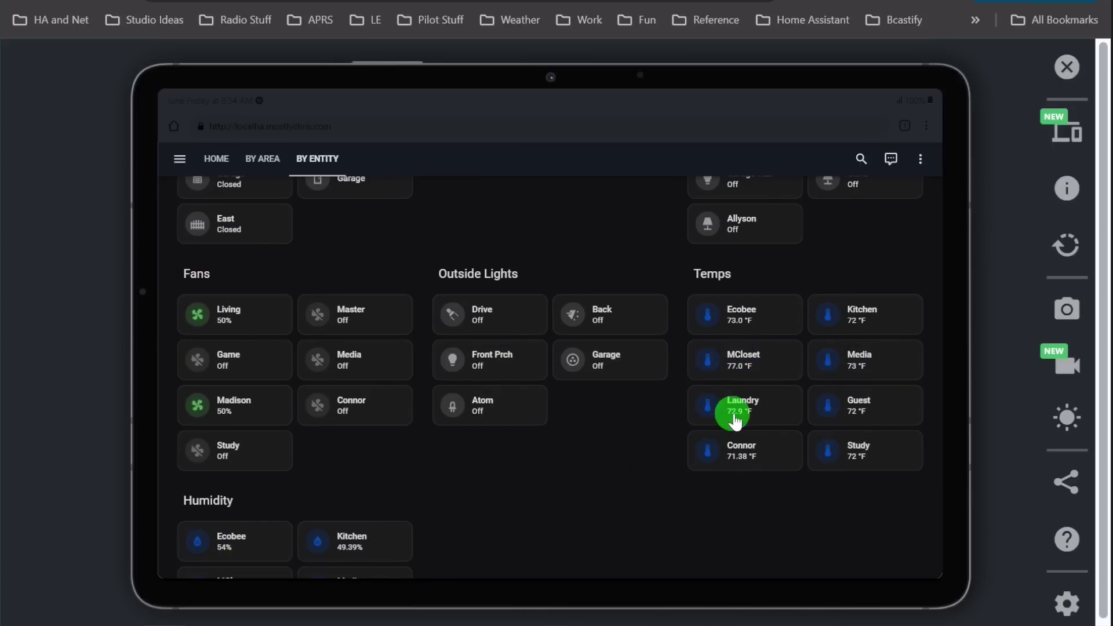
pyautogui.scroll(-2, 735, 422)
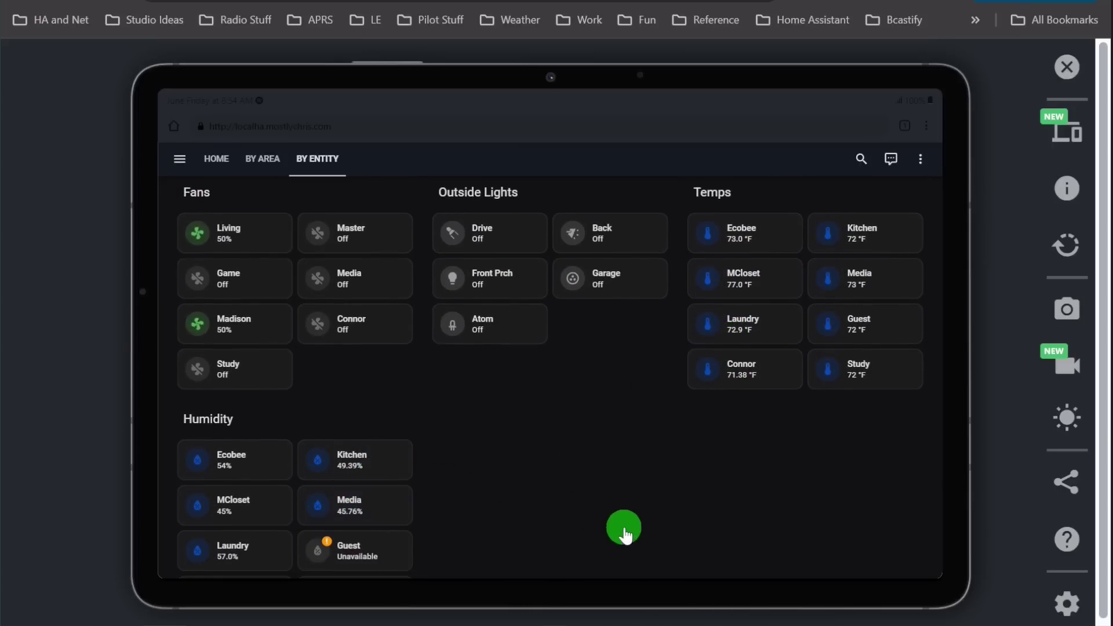
pyautogui.scroll(5, 625, 531)
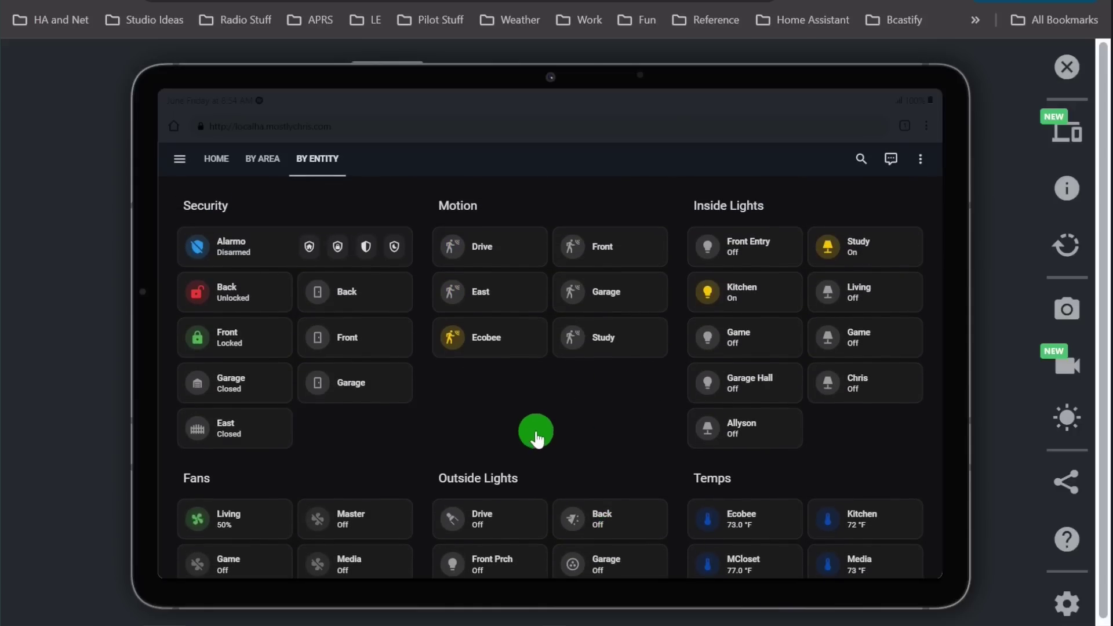
pyautogui.scroll(-6, 539, 436)
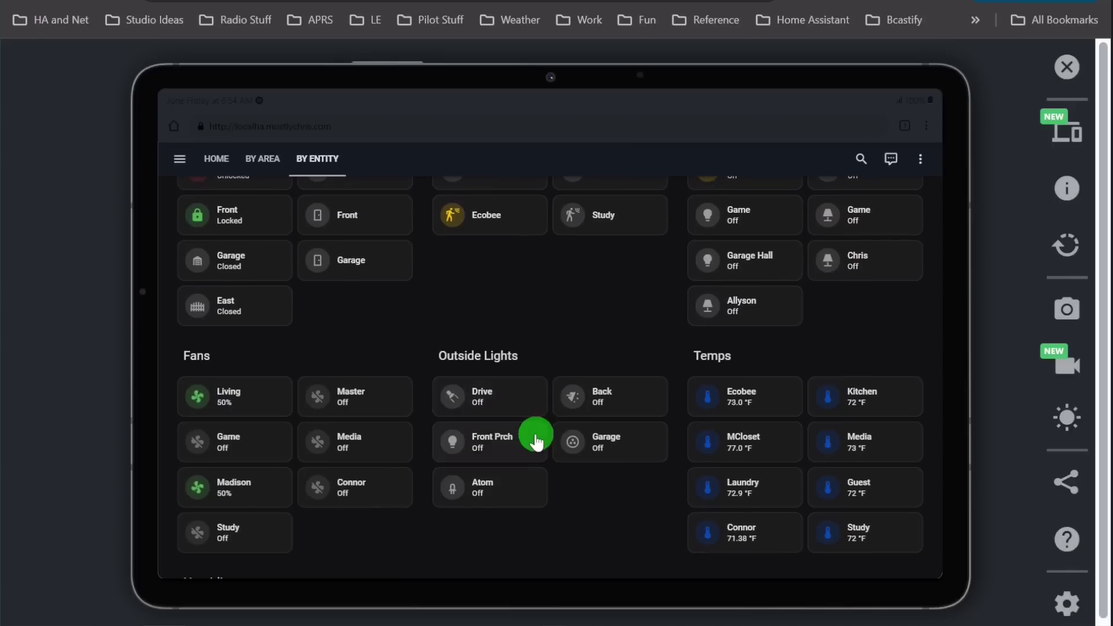
pyautogui.scroll(6, 533, 437)
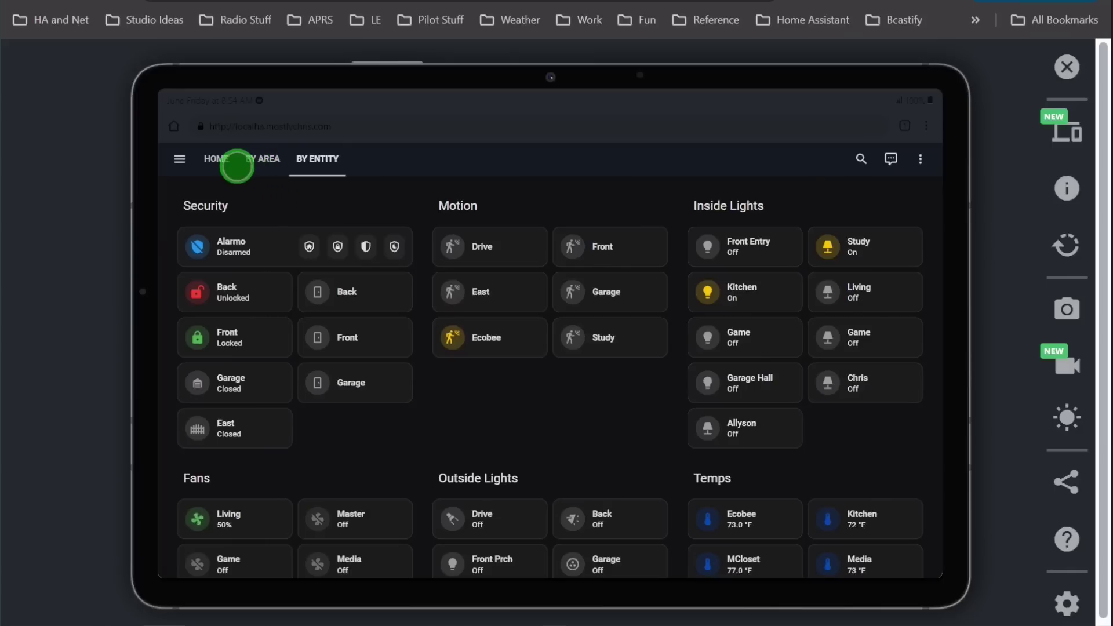
pyautogui.click(180, 162)
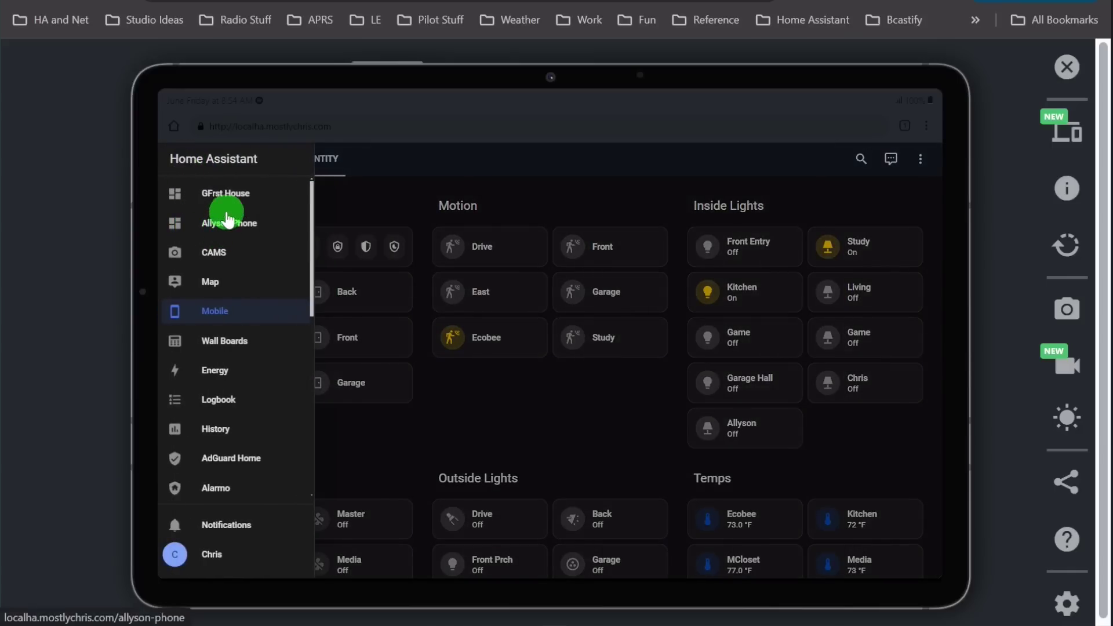
pyautogui.click(224, 193)
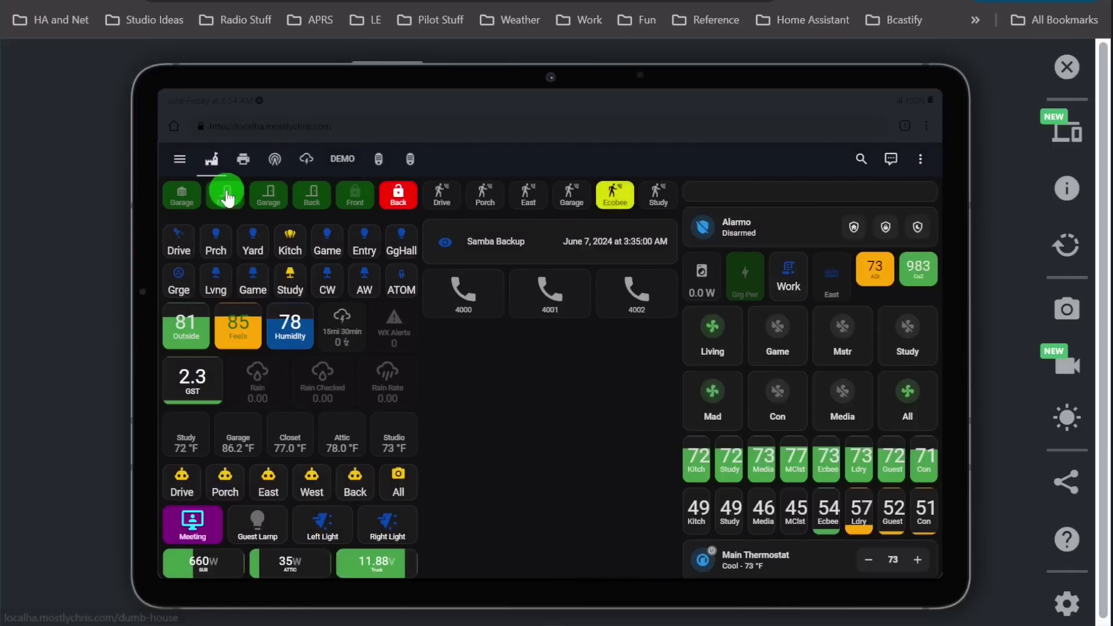
pyautogui.click(181, 161)
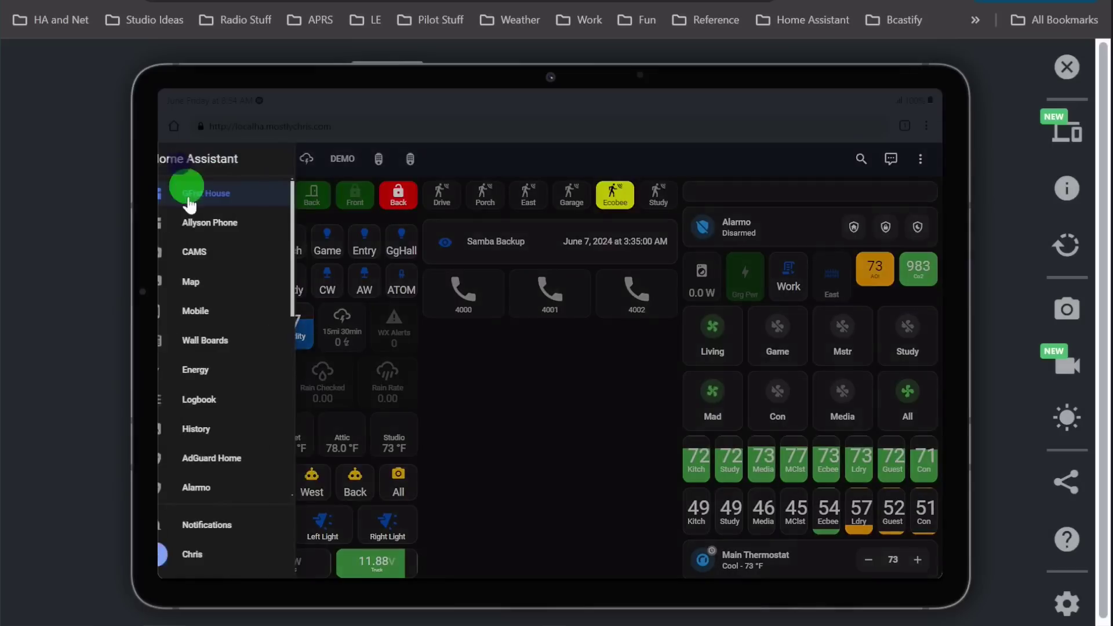
pyautogui.click(231, 312)
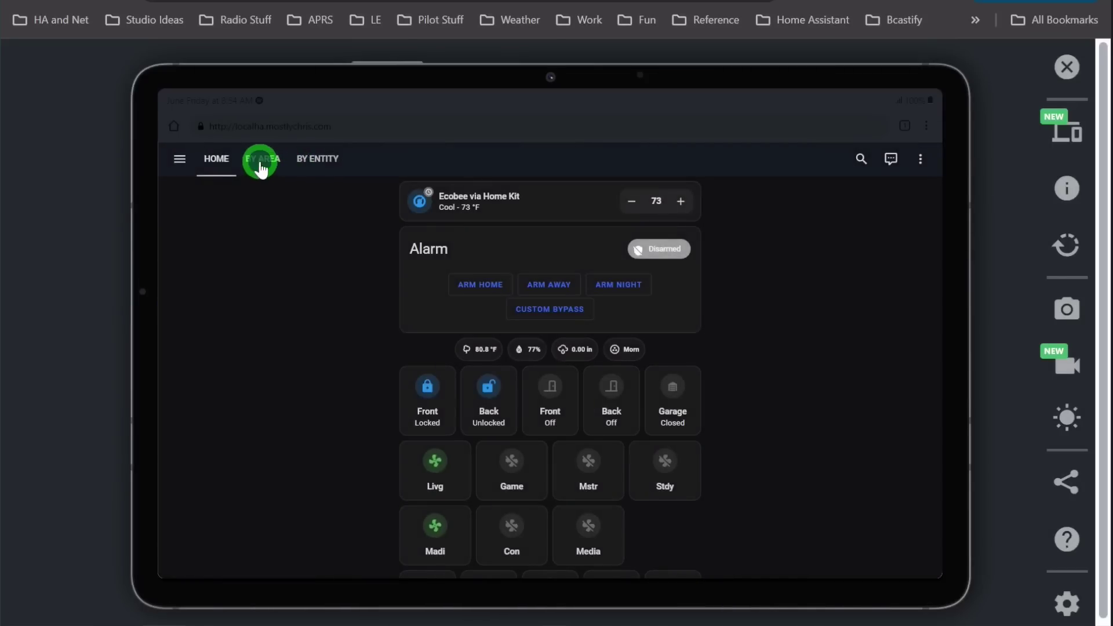
pyautogui.click(262, 162)
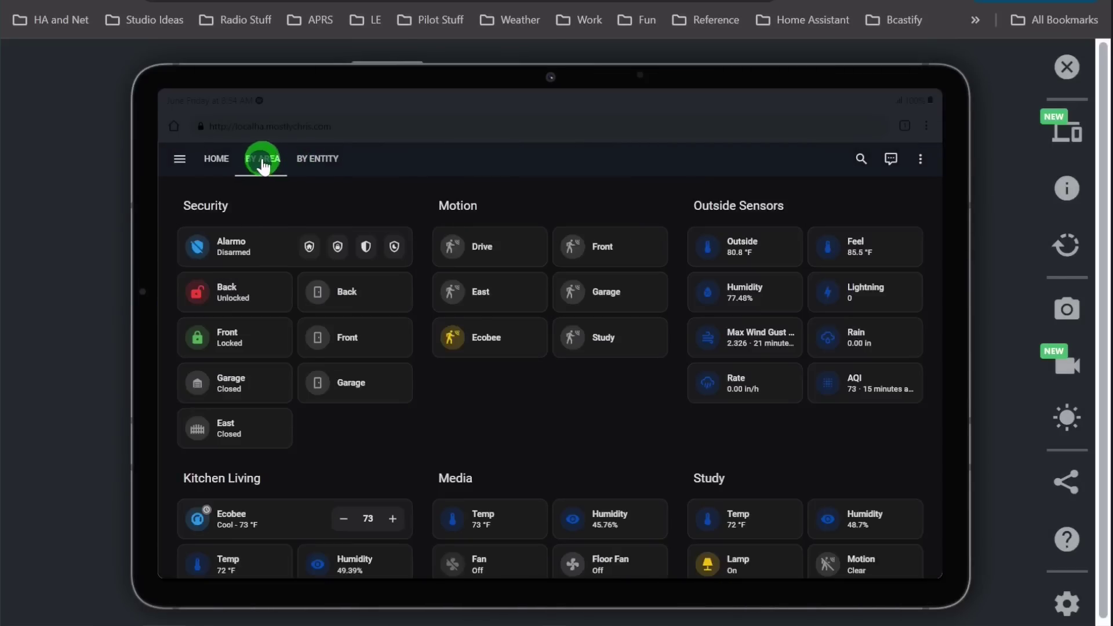
pyautogui.click(317, 167)
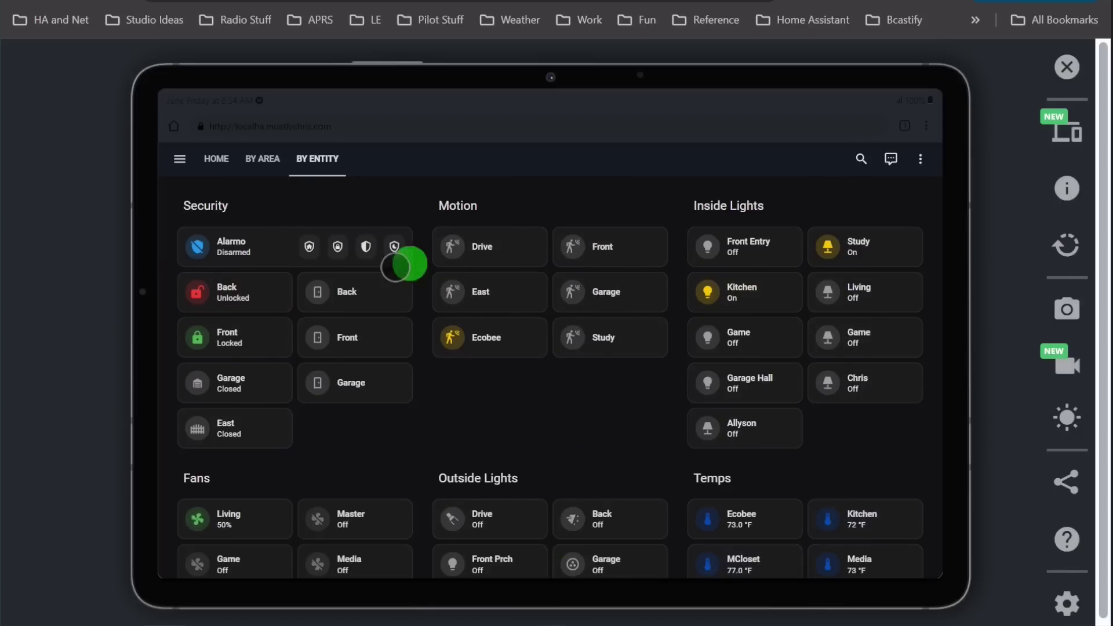
pyautogui.scroll(-6, 516, 435)
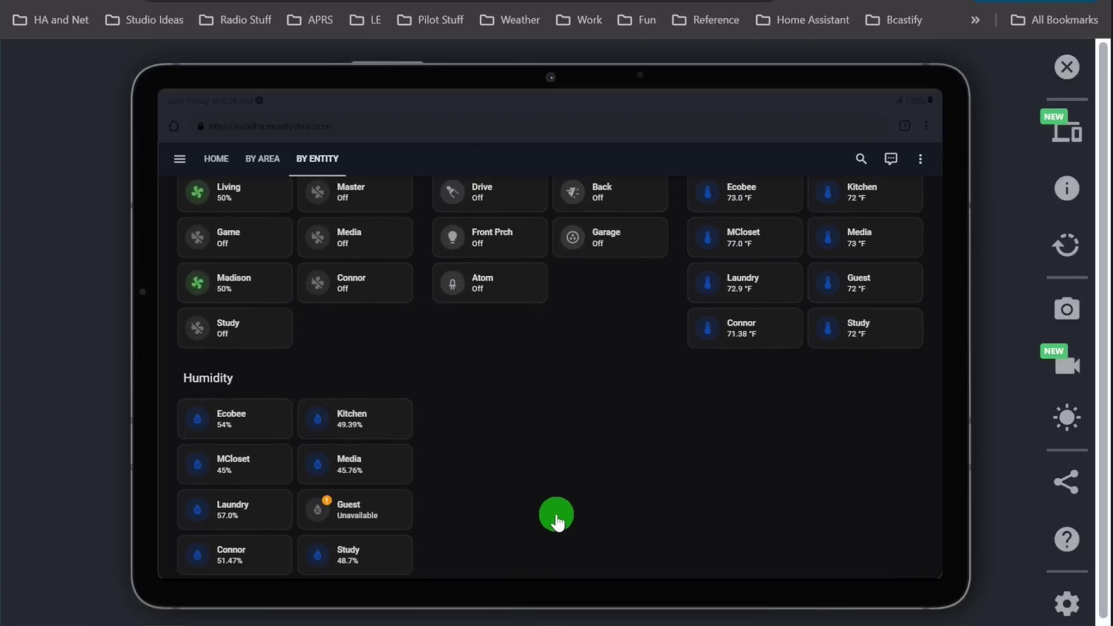
pyautogui.scroll(4, 556, 516)
pyautogui.scroll(2, 557, 521)
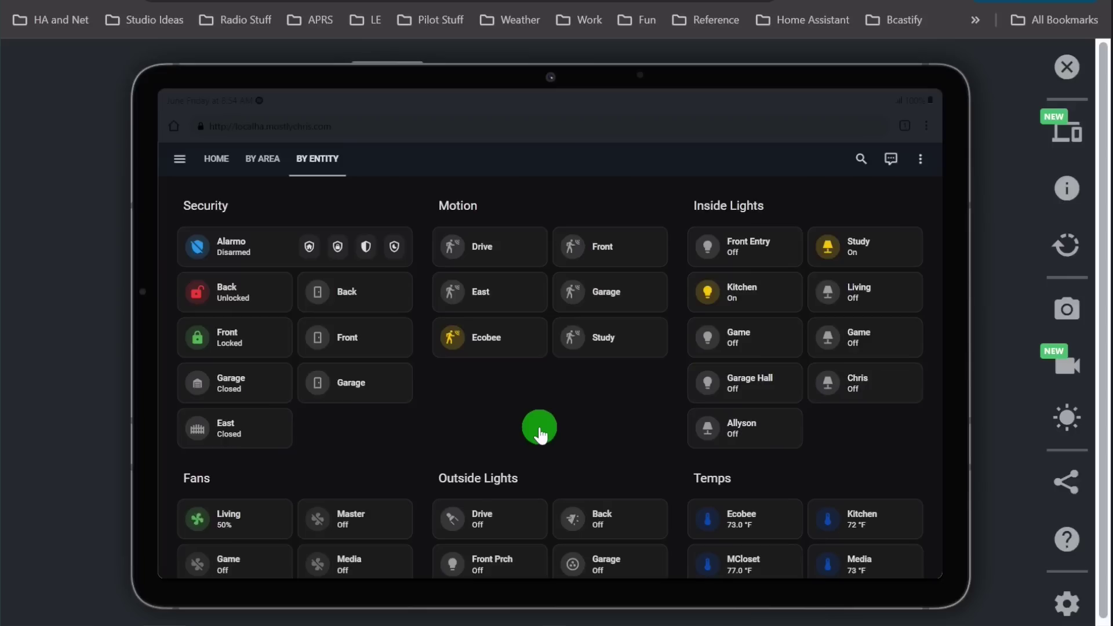